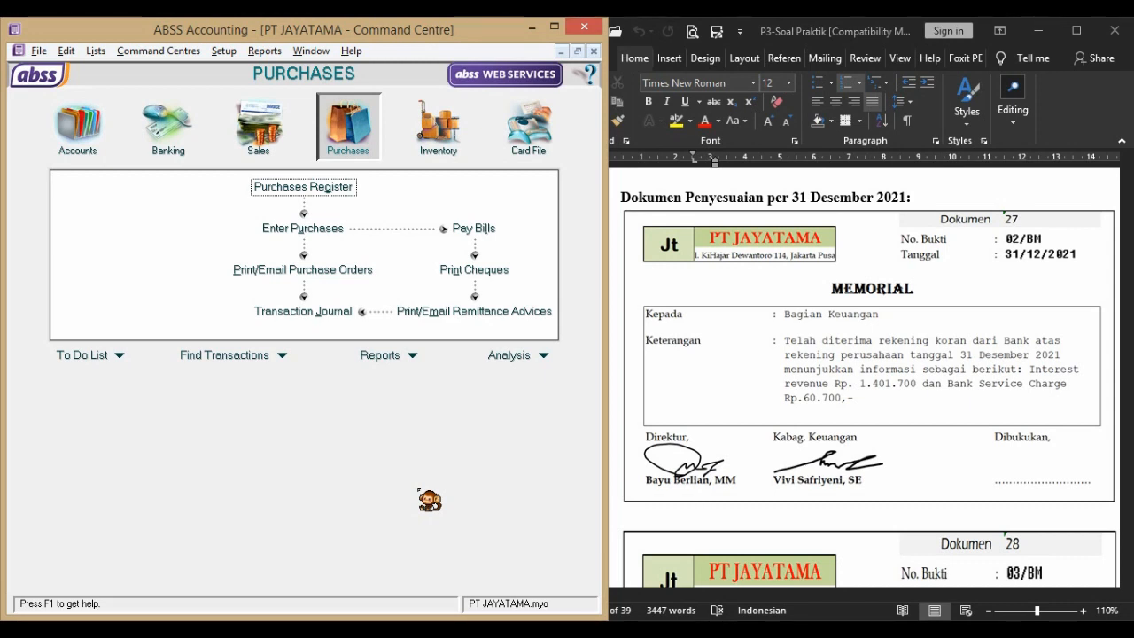
# - Open the CASH IN BANK account reconciliation with bank statement date 31/12/2021 and mark all its transactions as cleared
pyautogui.click(382, 479)
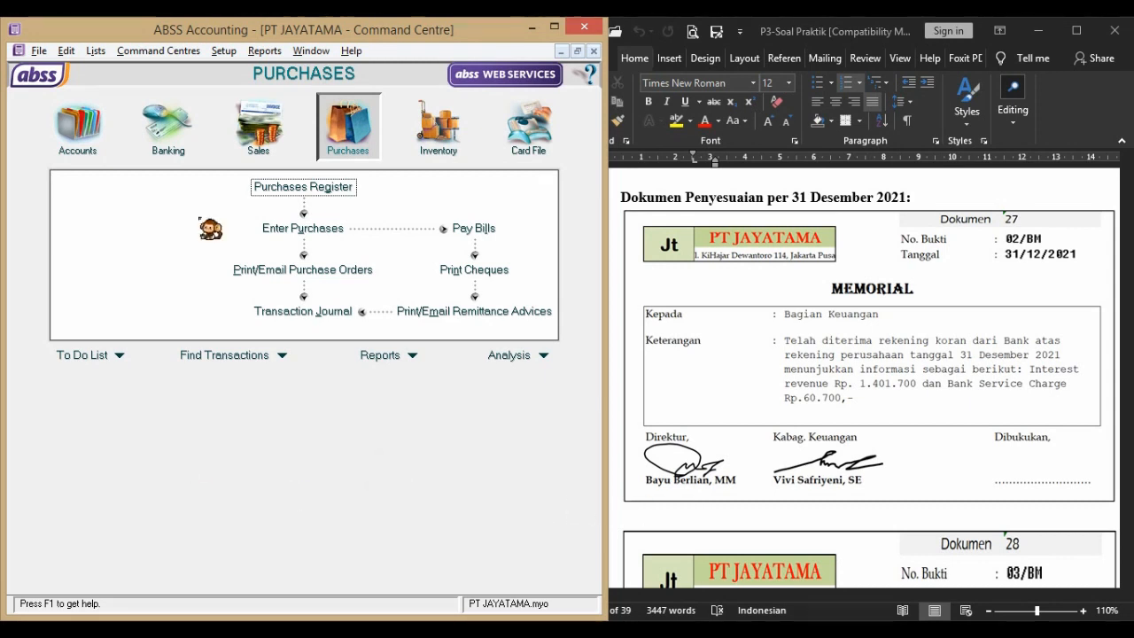
pyautogui.click(185, 149)
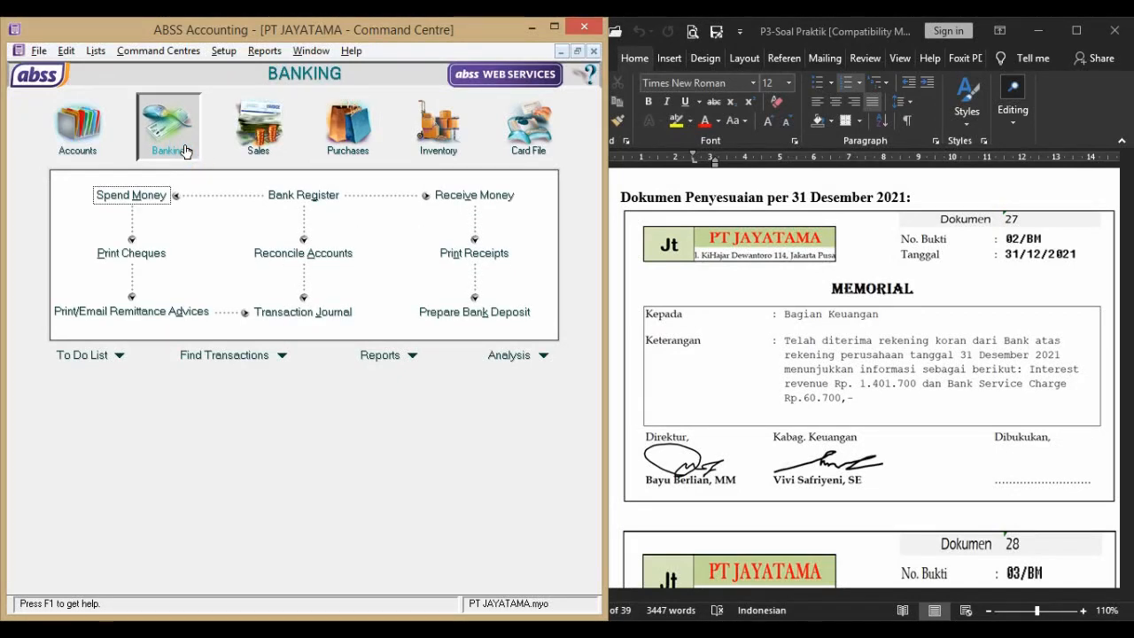
pyautogui.click(344, 257)
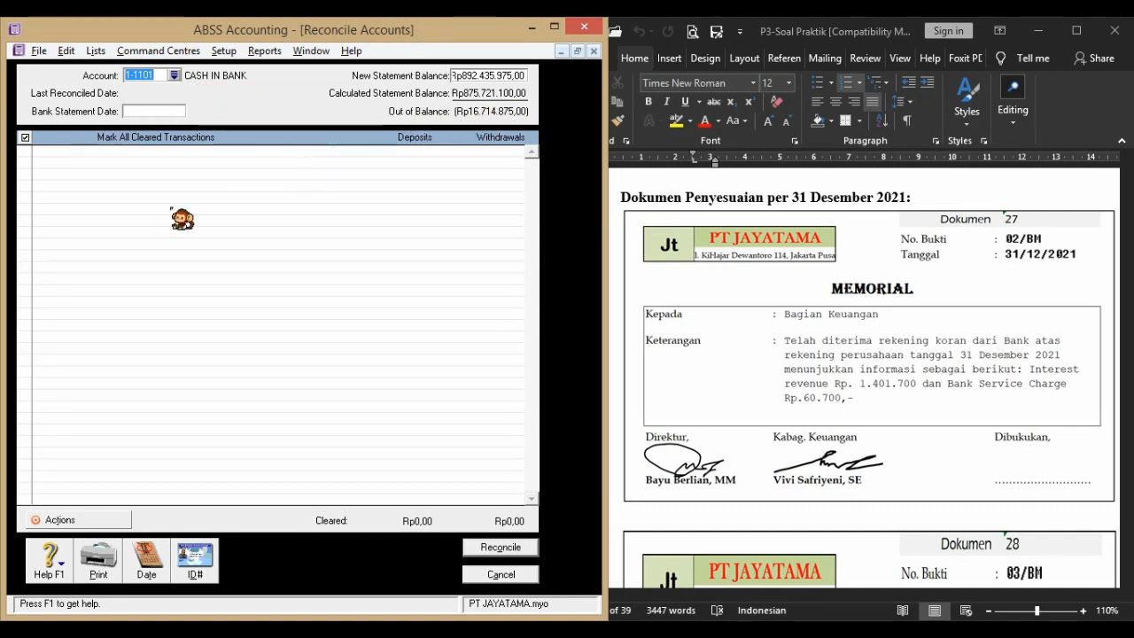
pyautogui.click(156, 111)
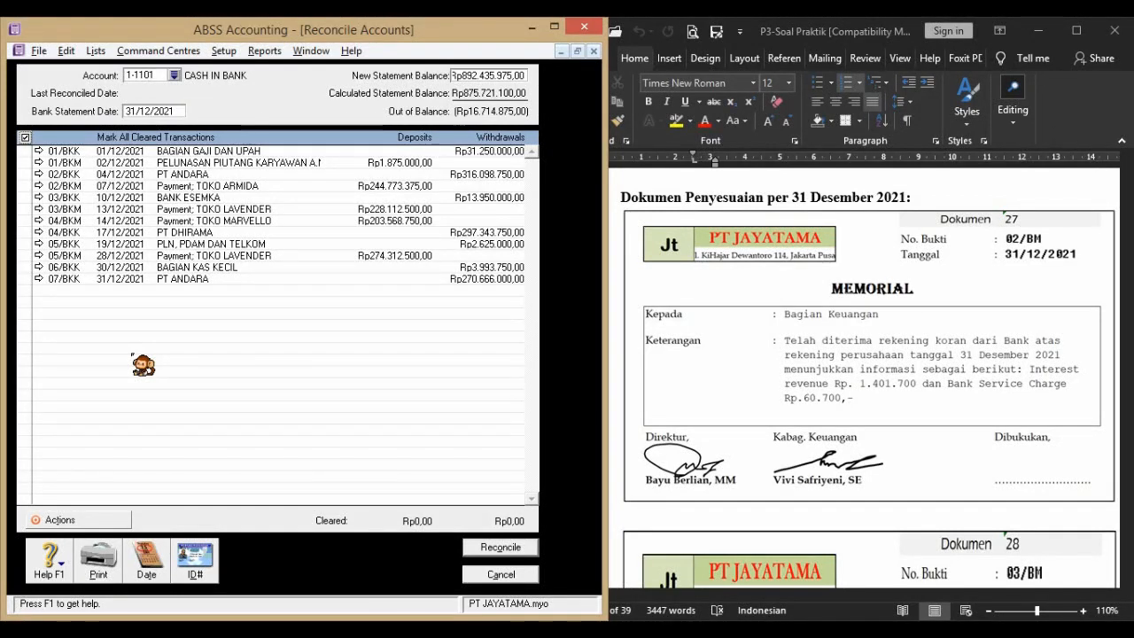
pyautogui.click(27, 139)
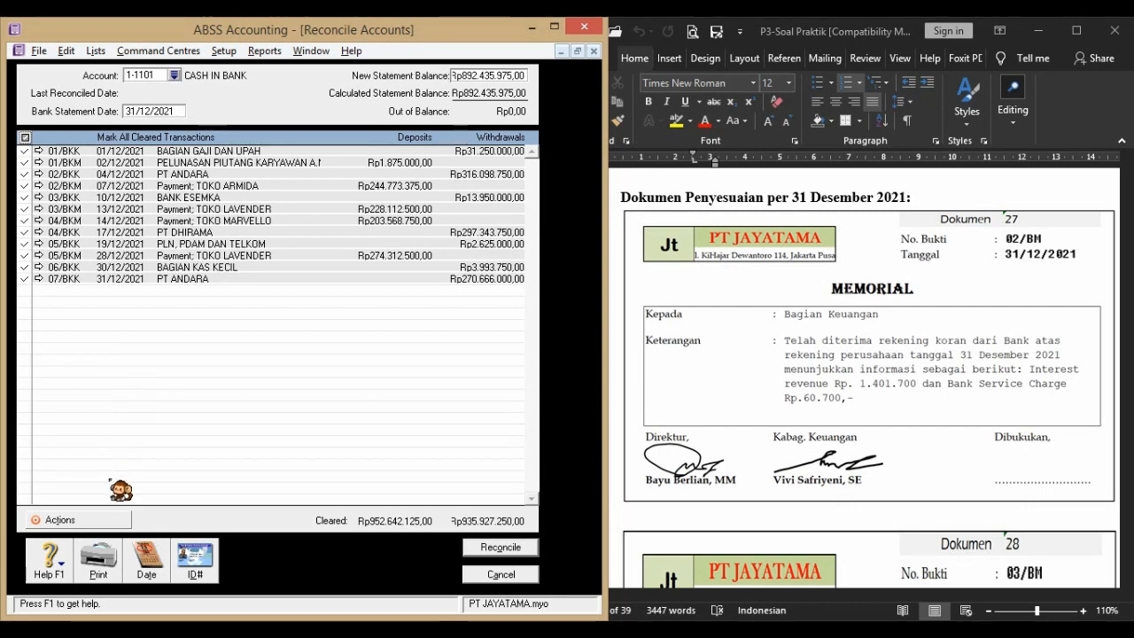
# - Start a bank entry from the reconciliation with a service charge of Rp60.700 and ID 02/BM
pyautogui.click(110, 525)
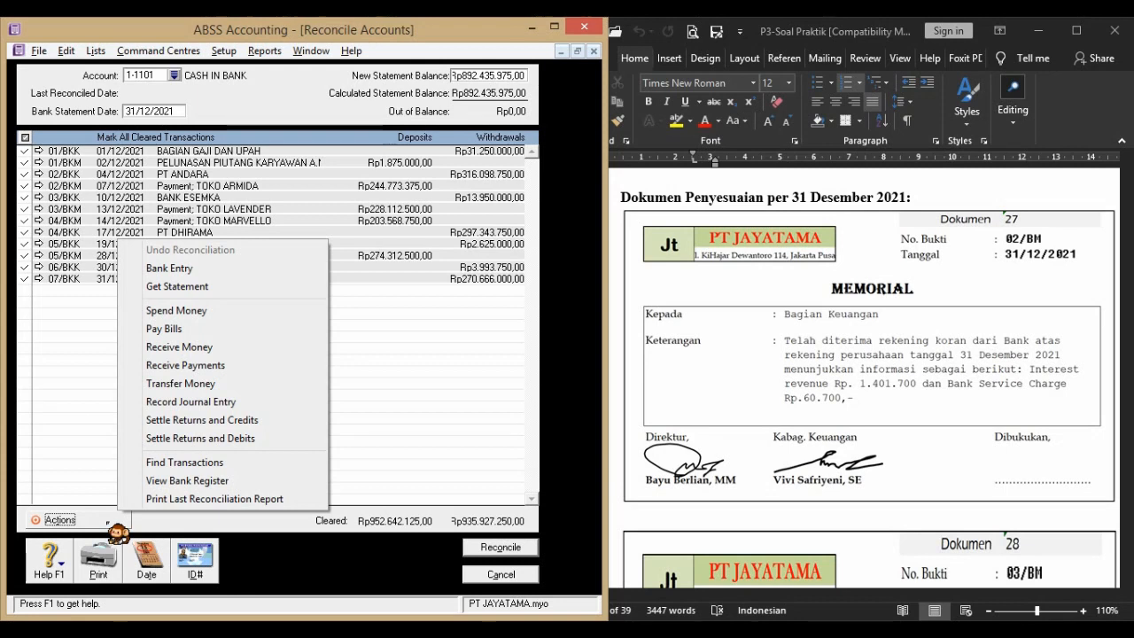
pyautogui.click(255, 270)
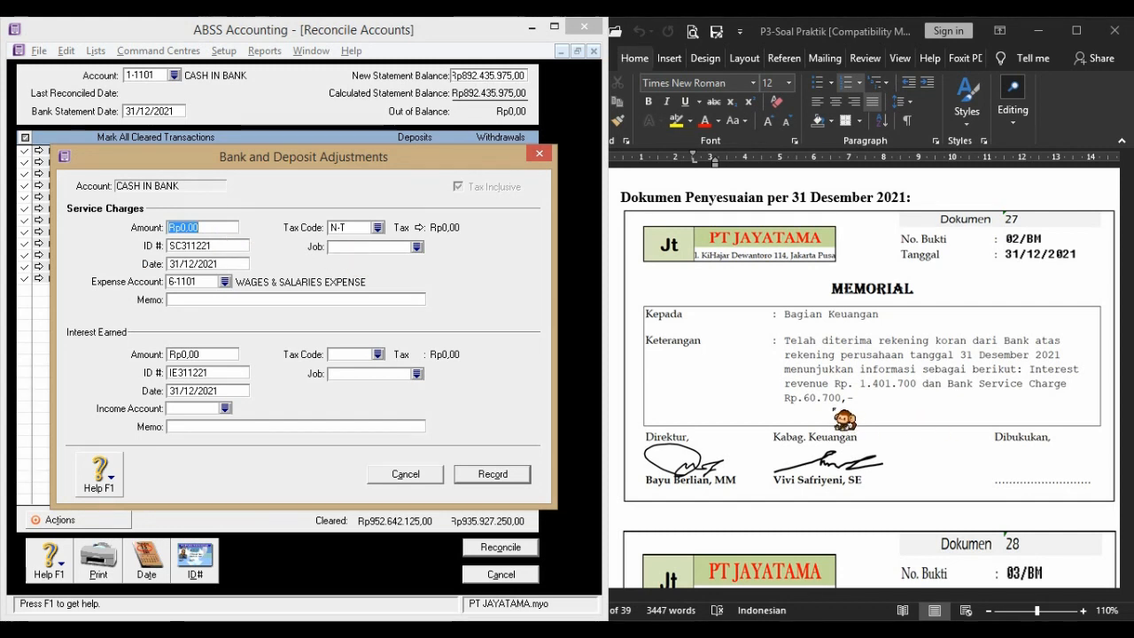
pyautogui.write('60')
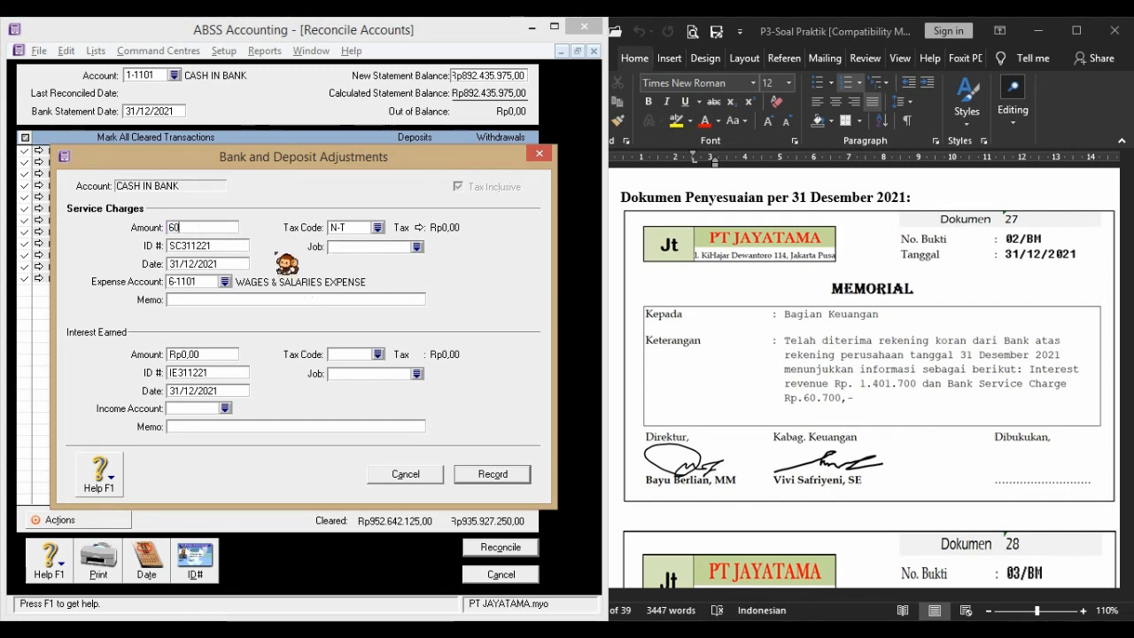
pyautogui.write('.700')
pyautogui.press('Tab')
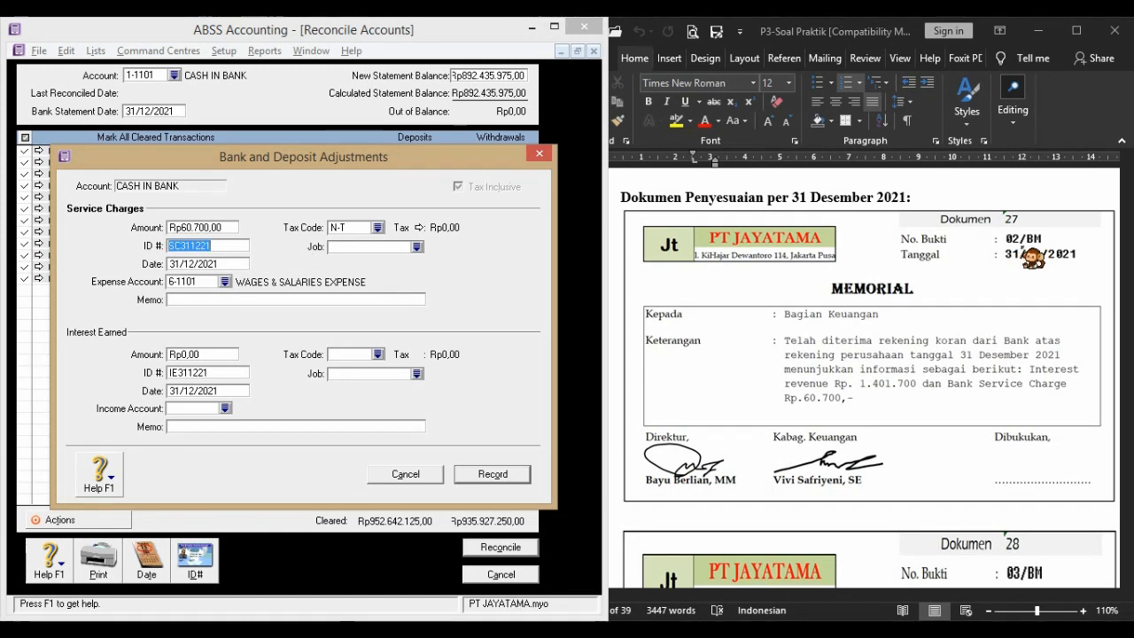
pyautogui.write('02/BM')
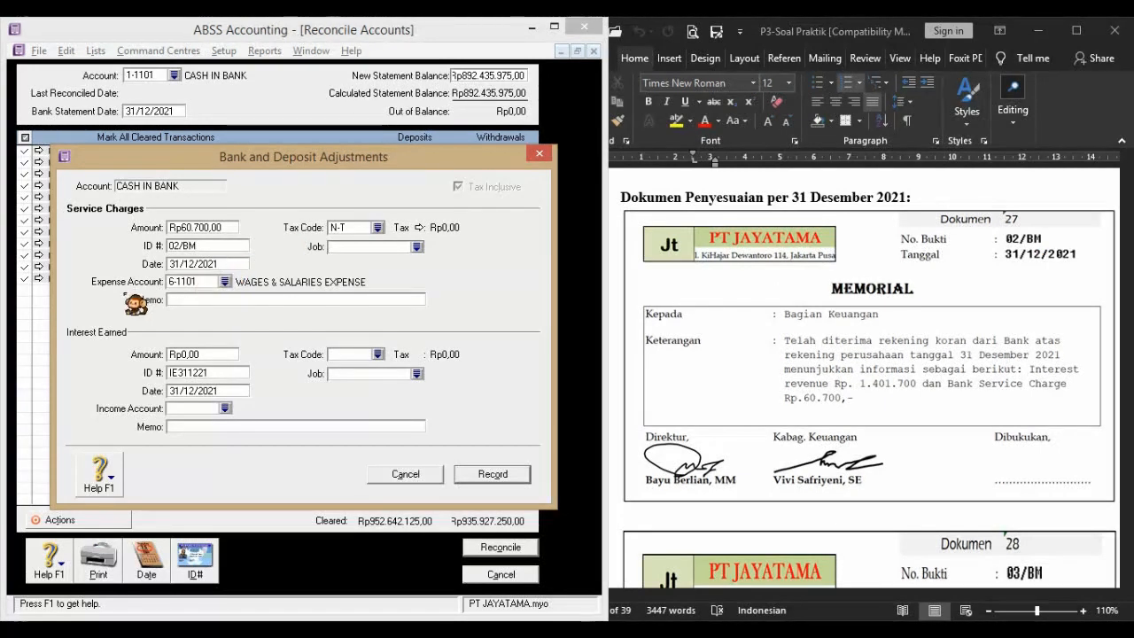
# - Assign the service charge to expense account 9-1001 BANK CHARGE with the memo ADMINISTRASI BANK
pyautogui.click(227, 283)
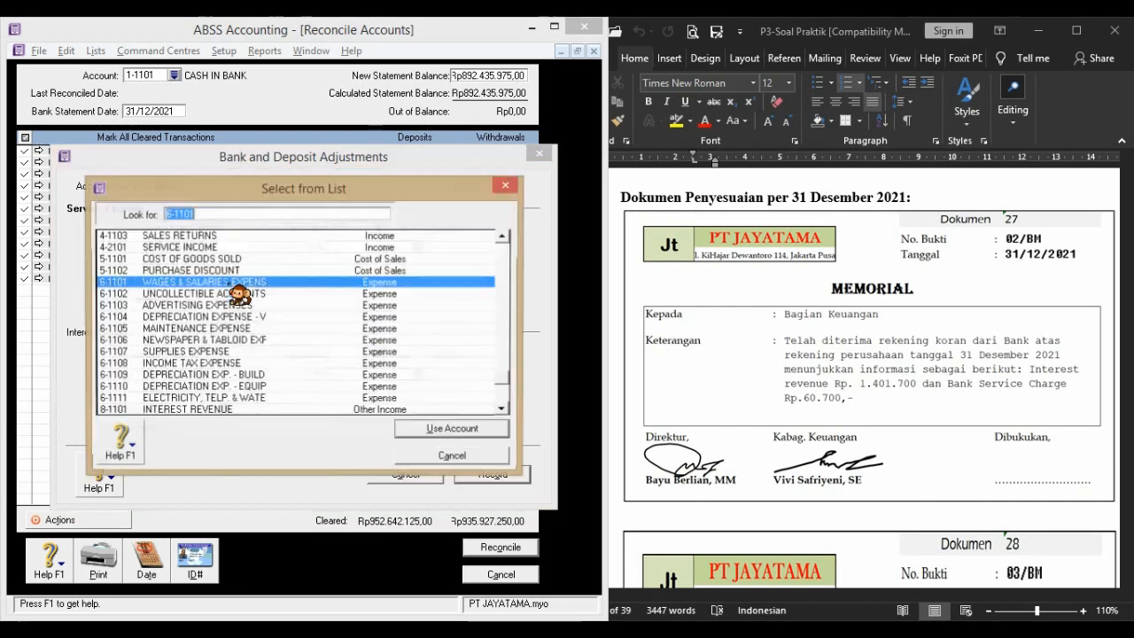
pyautogui.scroll(-2, 520, 420)
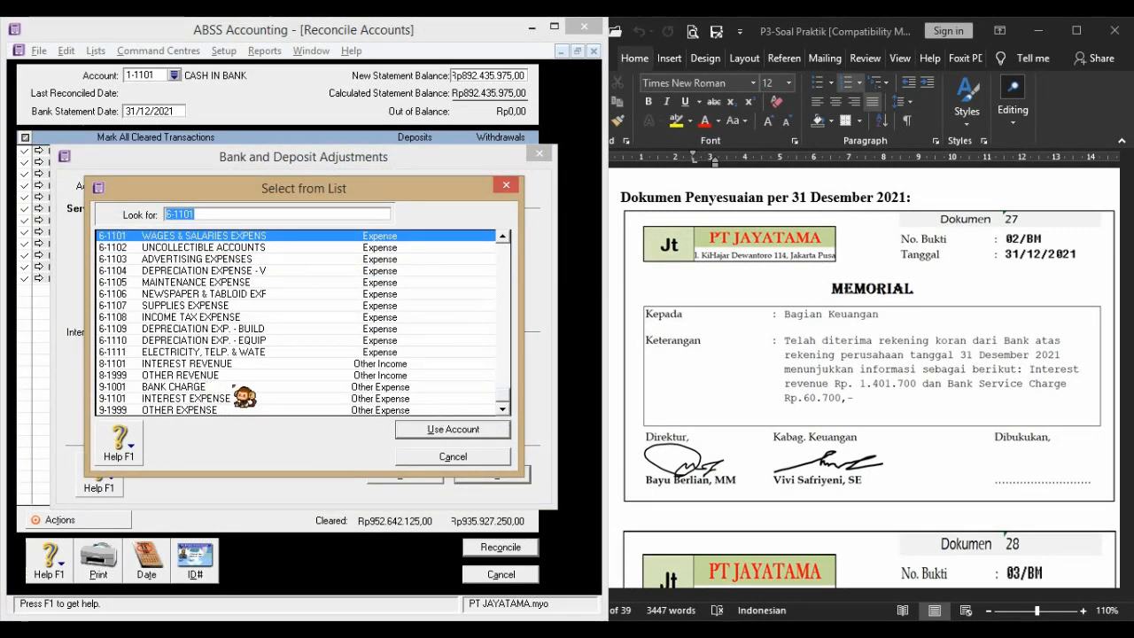
pyautogui.click(234, 387)
pyautogui.click(482, 426)
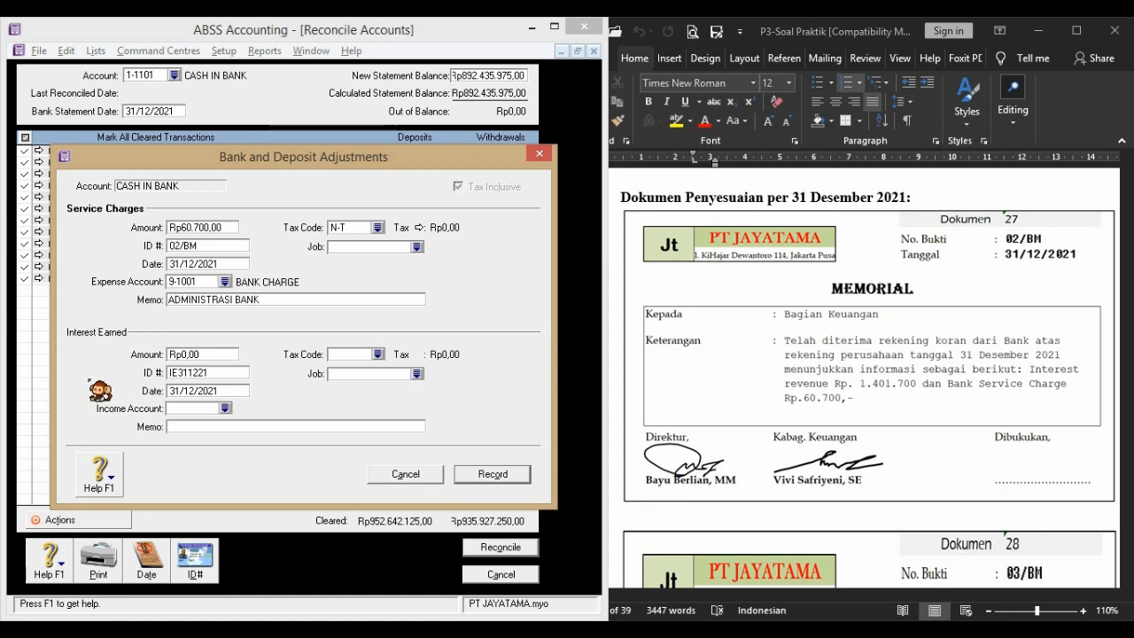
# - Enter interest earned of Rp1.401.700 with ID 02/BM in the bank adjustment
pyautogui.click(226, 354)
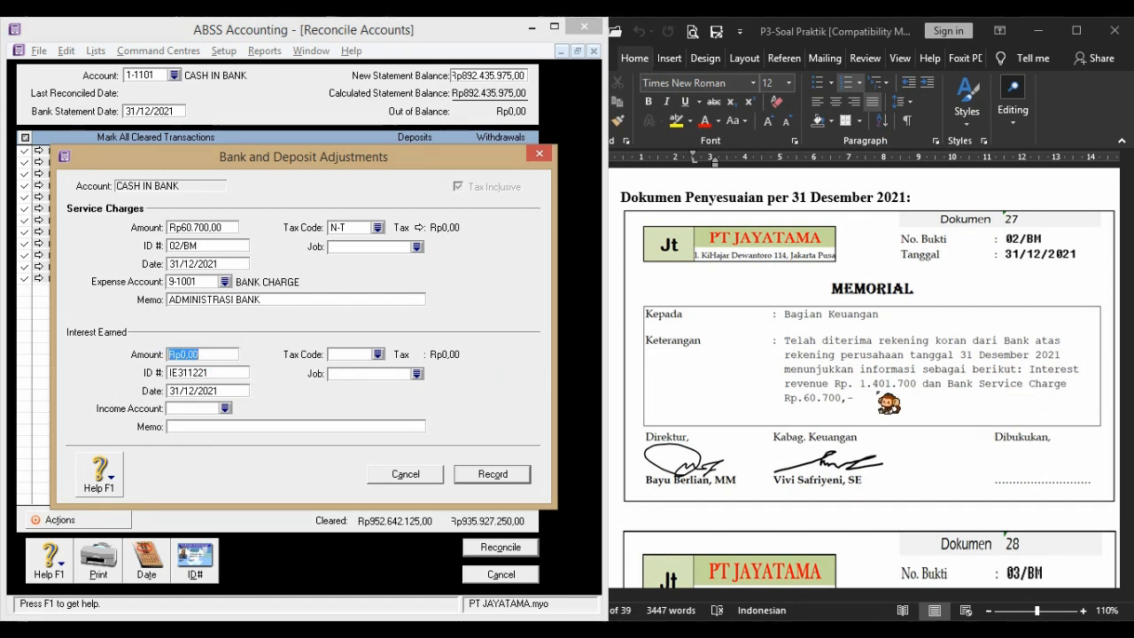
pyautogui.write('01700')
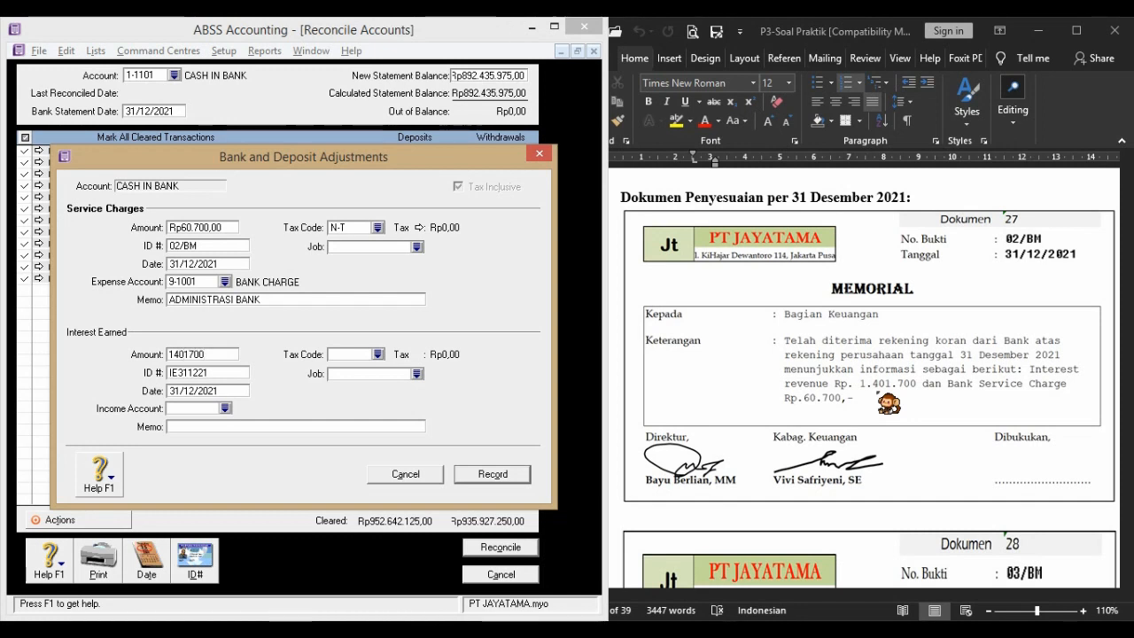
pyautogui.press('Tab')
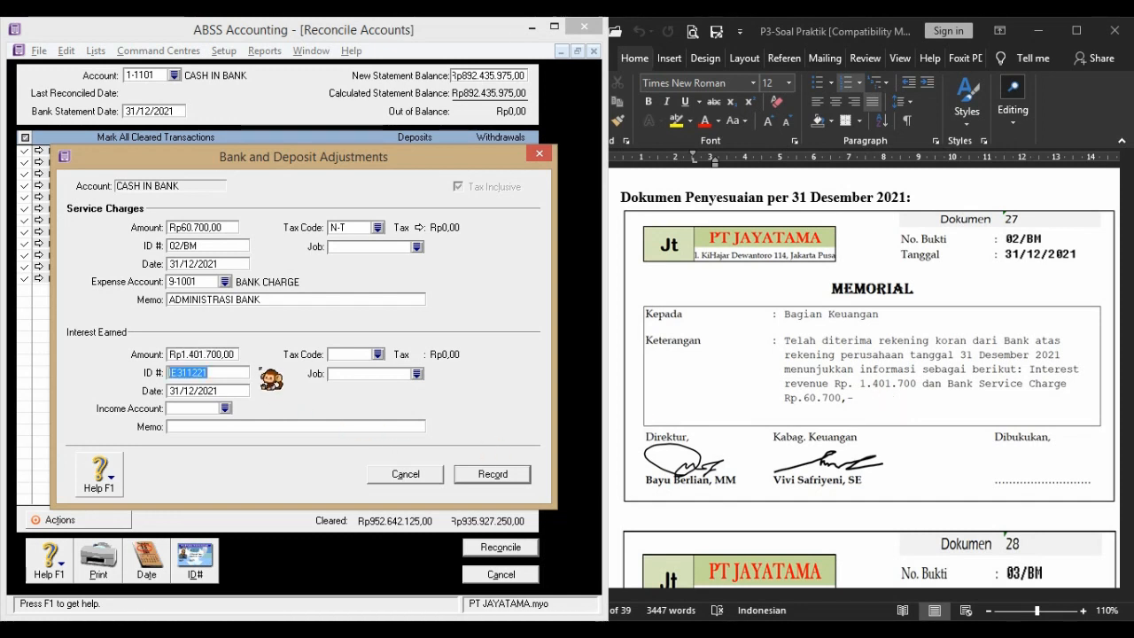
pyautogui.write('02/BM')
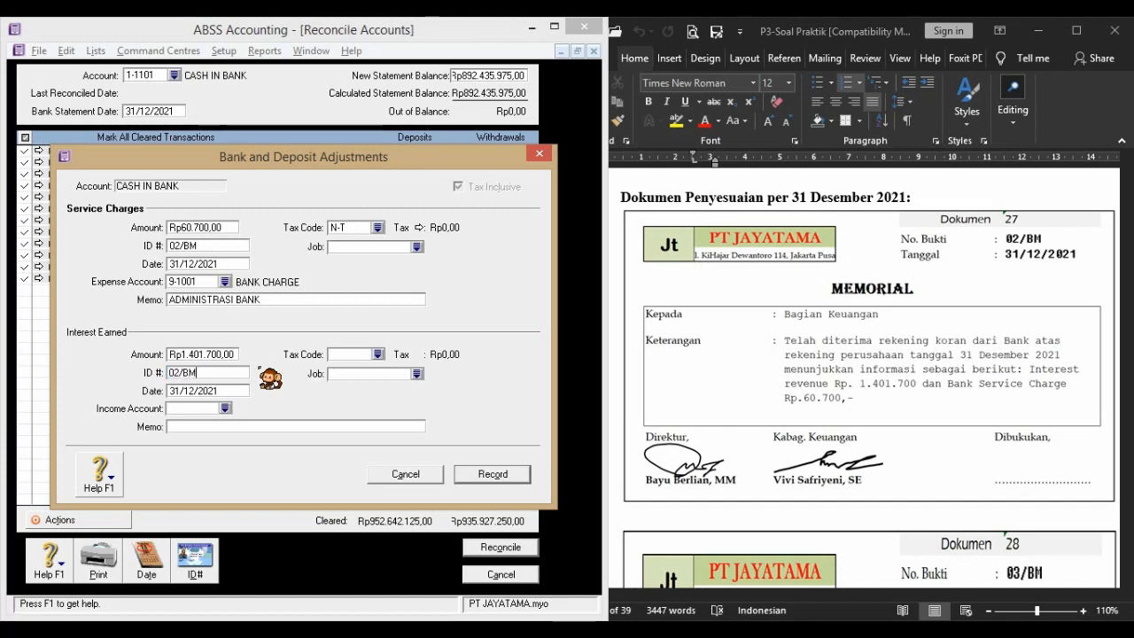
# - Assign the interest to income account 8-1101 INTEREST REVENUE with the memo JASA GIRO and record the bank adjustment
pyautogui.click(226, 409)
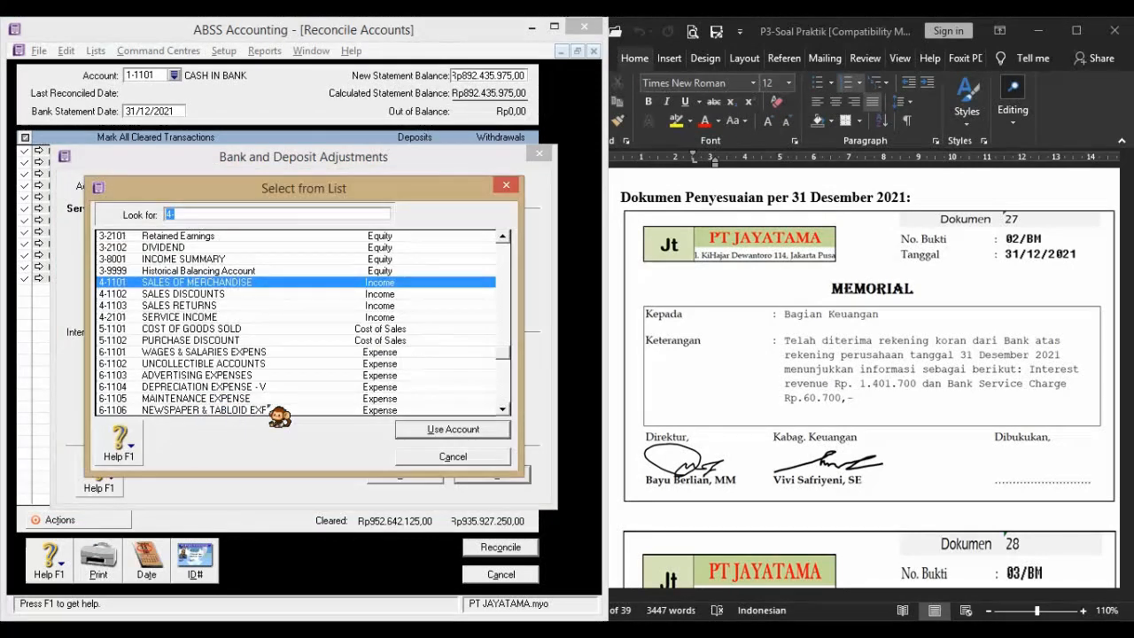
pyautogui.write('8')
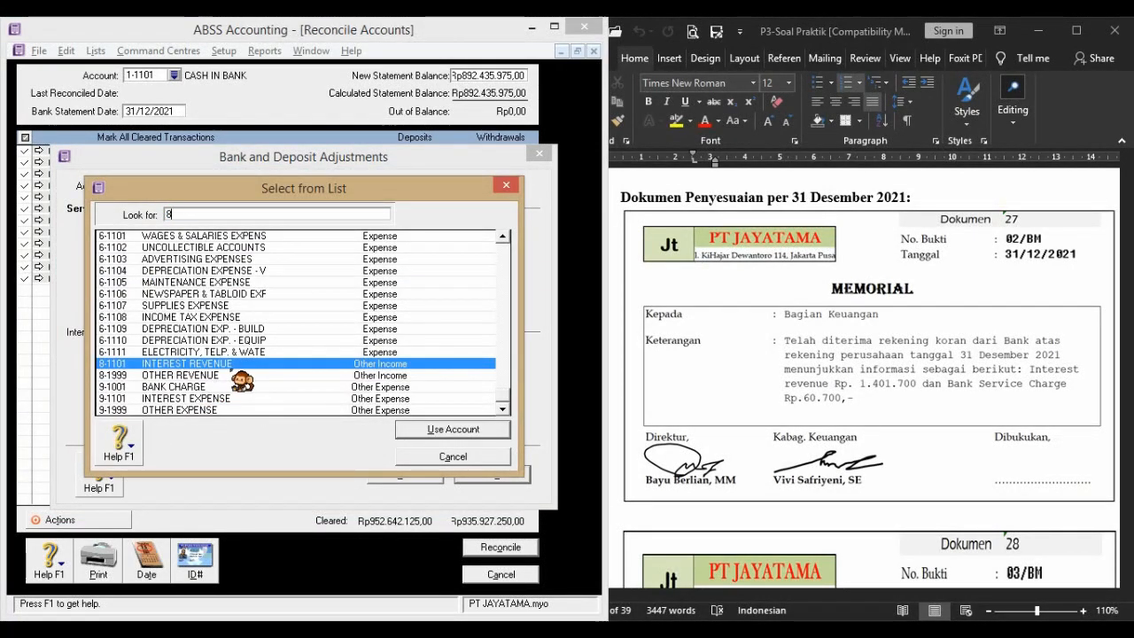
pyautogui.click(470, 431)
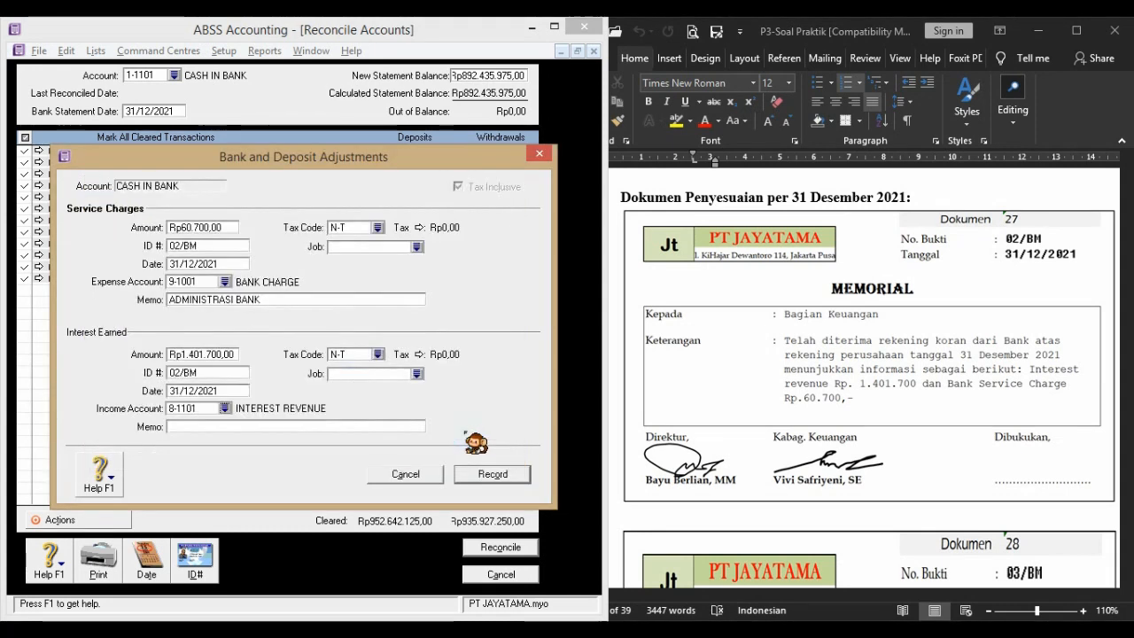
pyautogui.click(286, 427)
pyautogui.write('JASA GIRO')
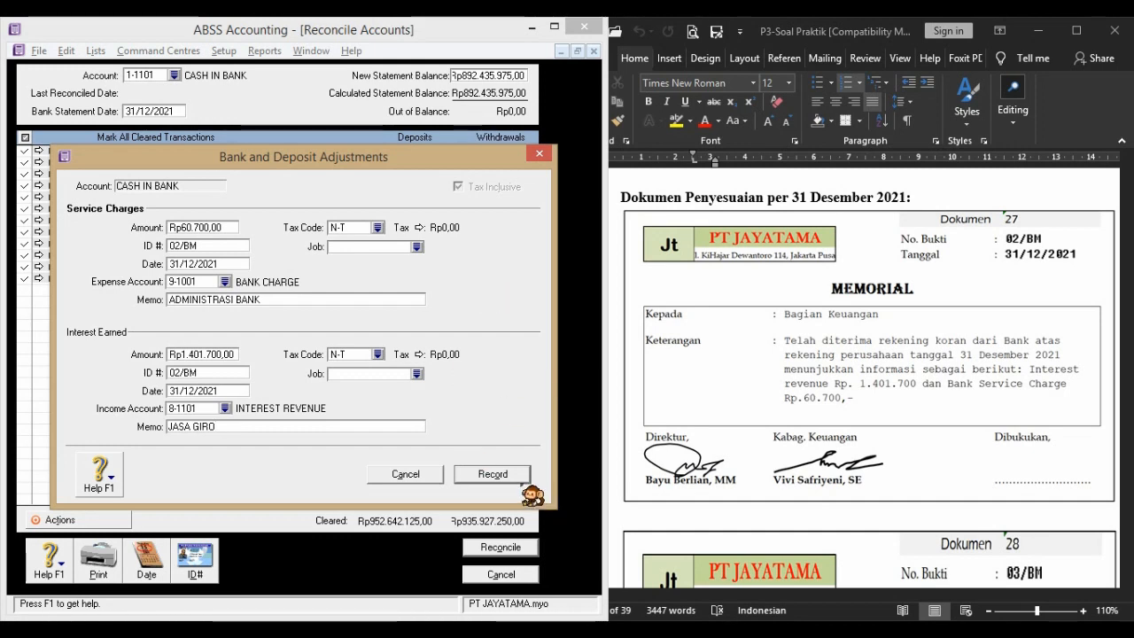
pyautogui.click(518, 479)
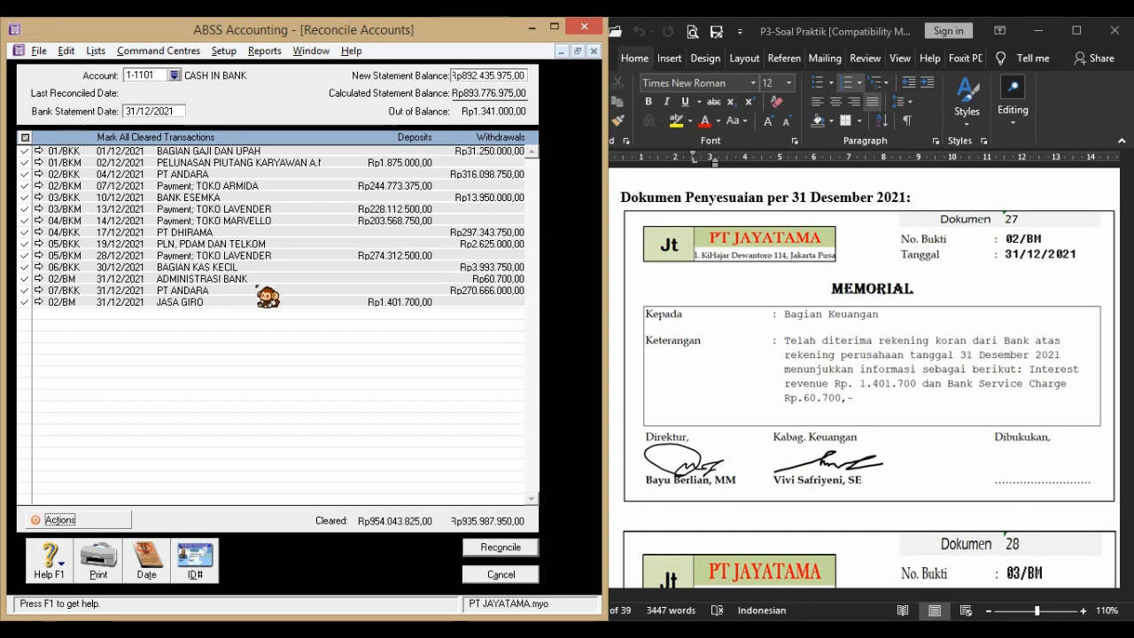
# - Set the new statement balance to Rp893.776.975 and reconcile the CASH IN BANK account
pyautogui.click(526, 78)
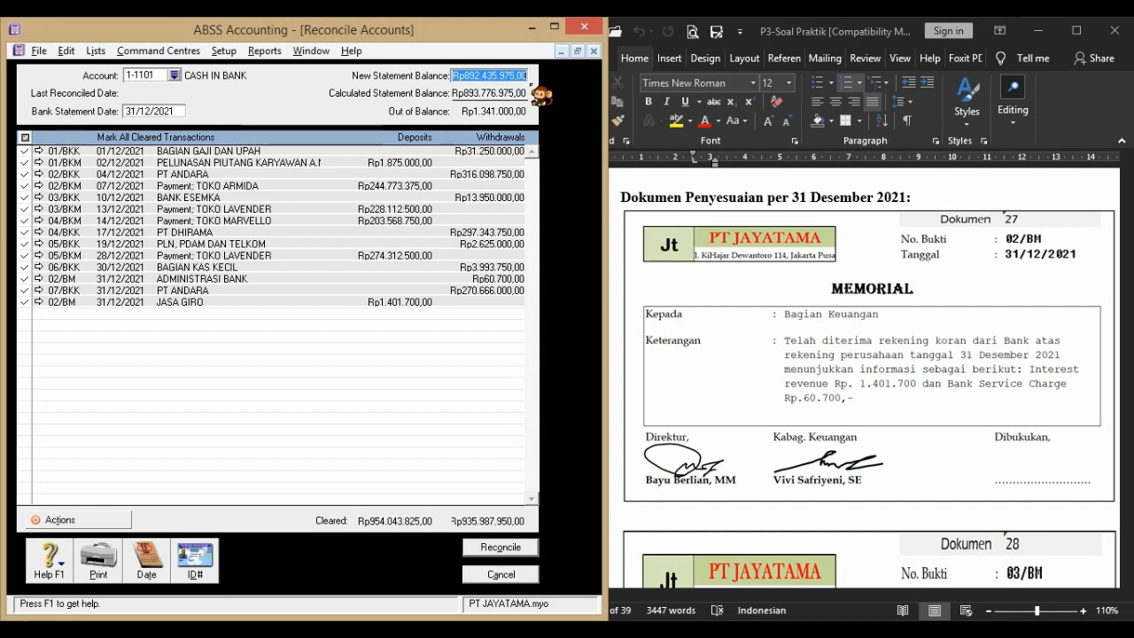
pyautogui.write('893.776.')
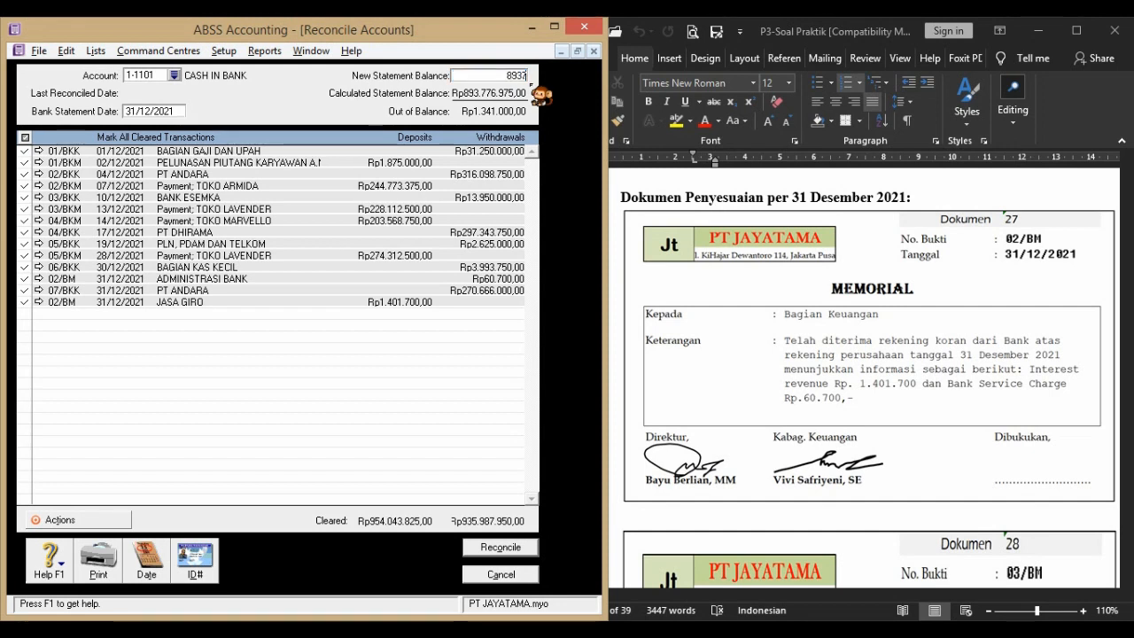
pyautogui.write('975')
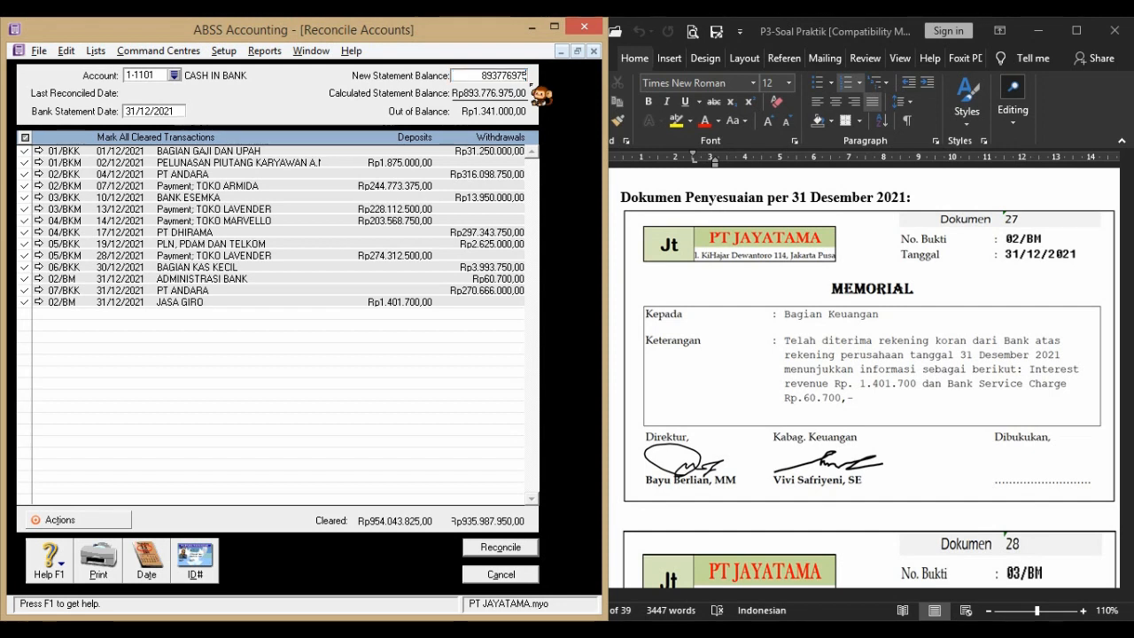
pyautogui.press('Tab')
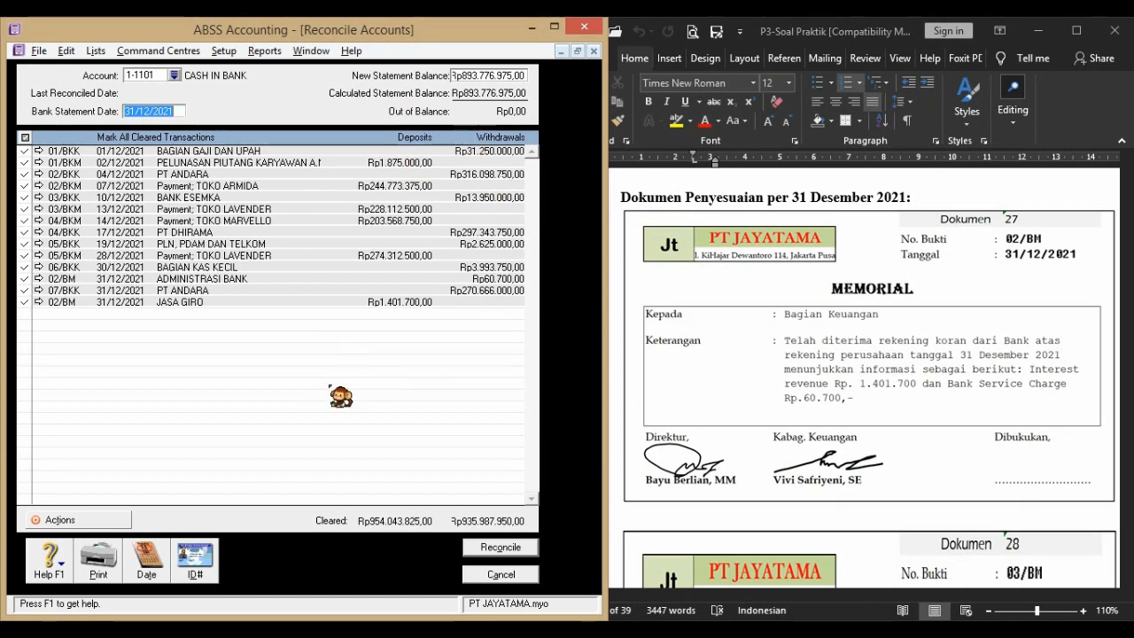
pyautogui.click(530, 551)
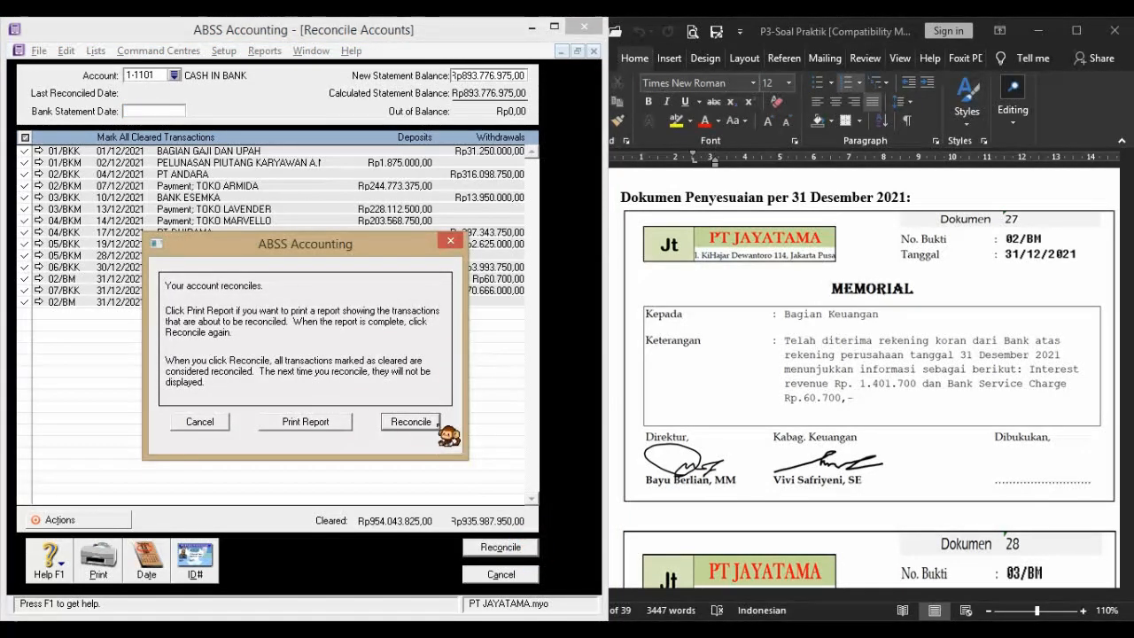
pyautogui.click(436, 422)
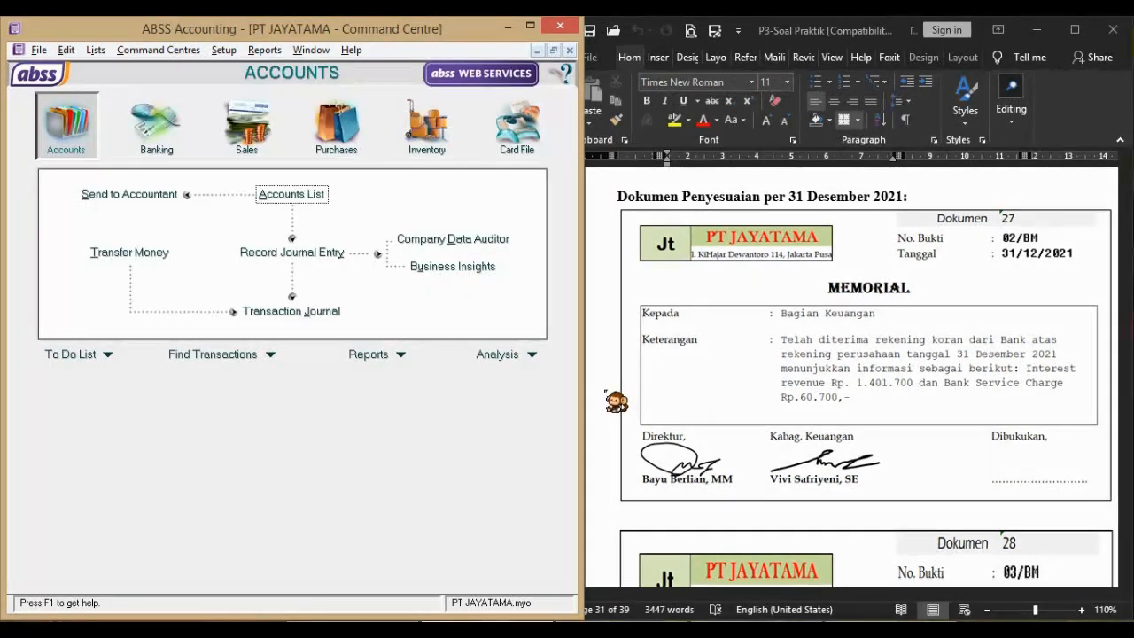
# - Bring up memorial document 28 in Word, and open a new general journal entry in ABSS Accounting
pyautogui.click(616, 401)
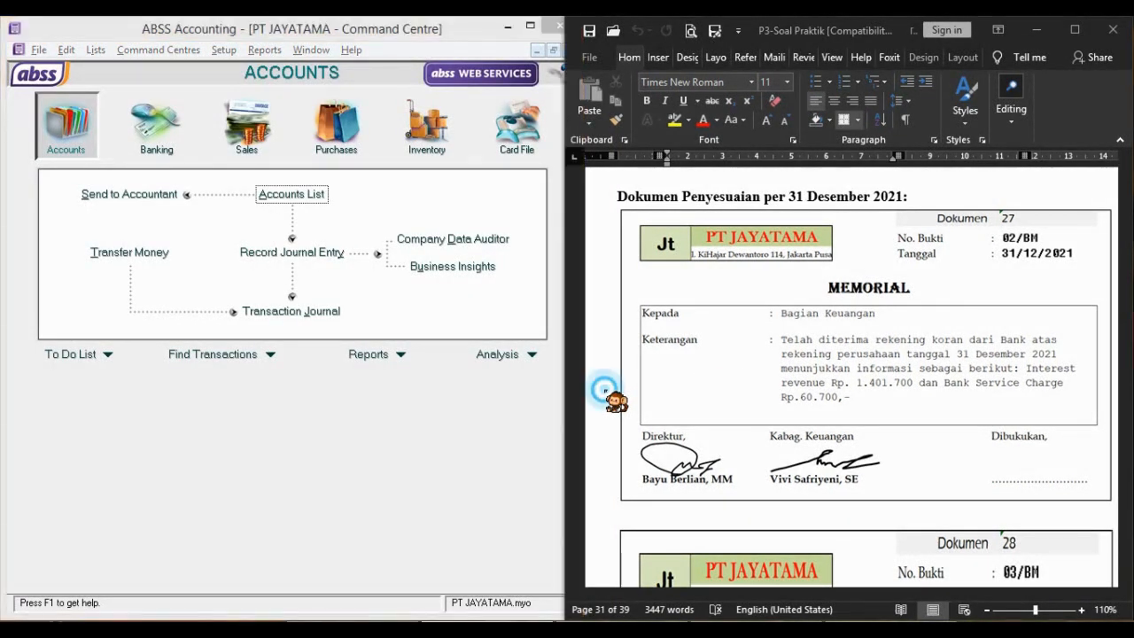
pyautogui.scroll(-4, 611, 398)
pyautogui.scroll(-2, 600, 398)
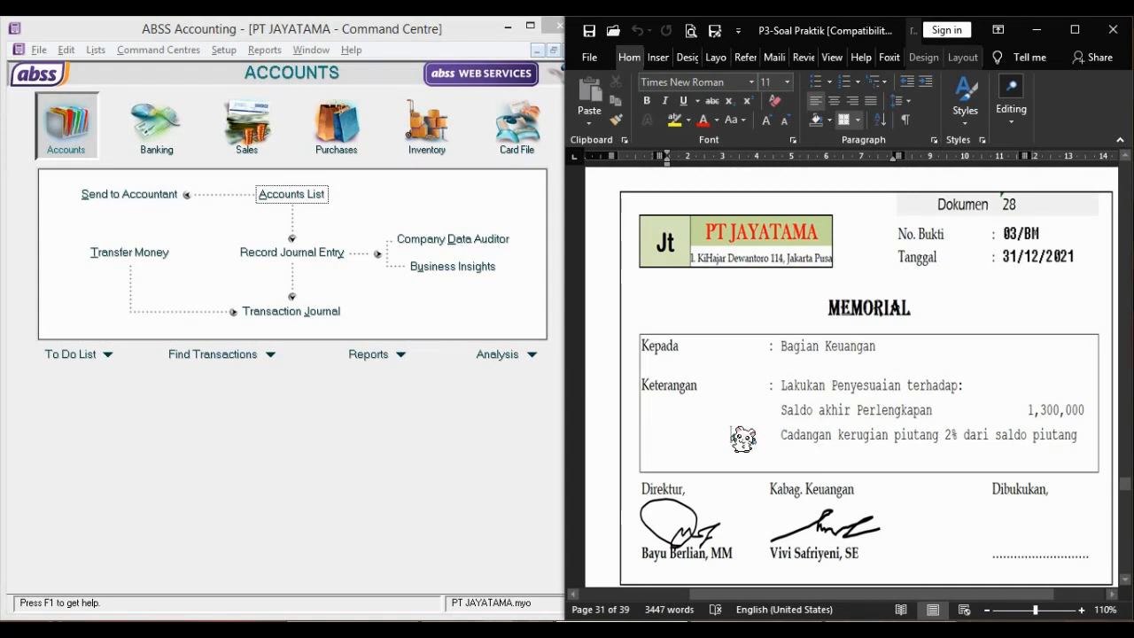
pyautogui.click(361, 467)
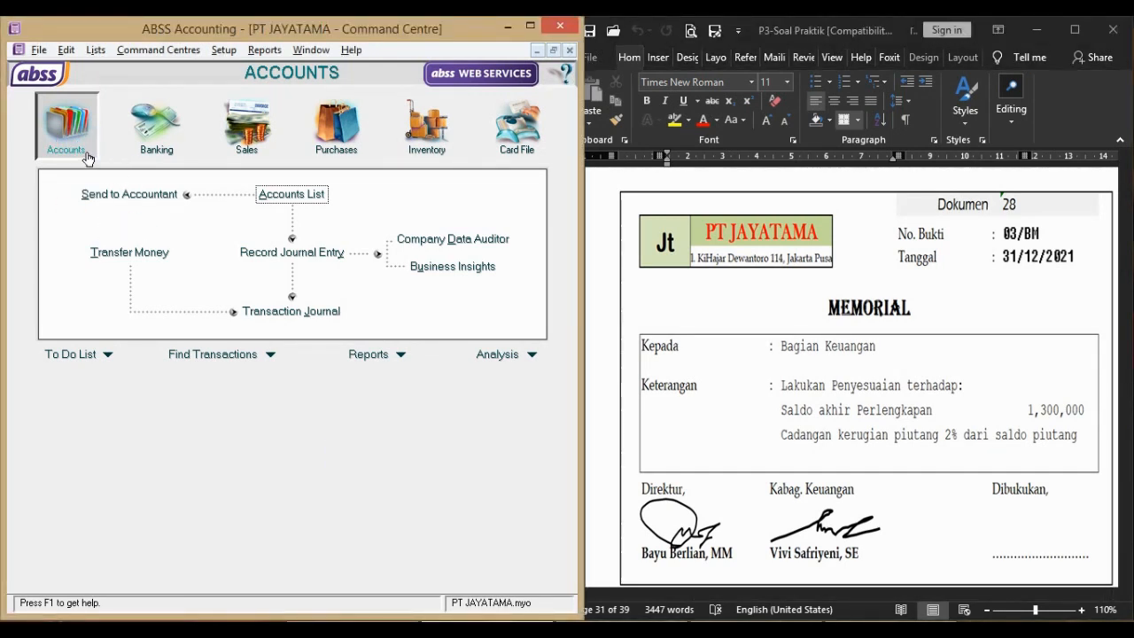
pyautogui.click(315, 256)
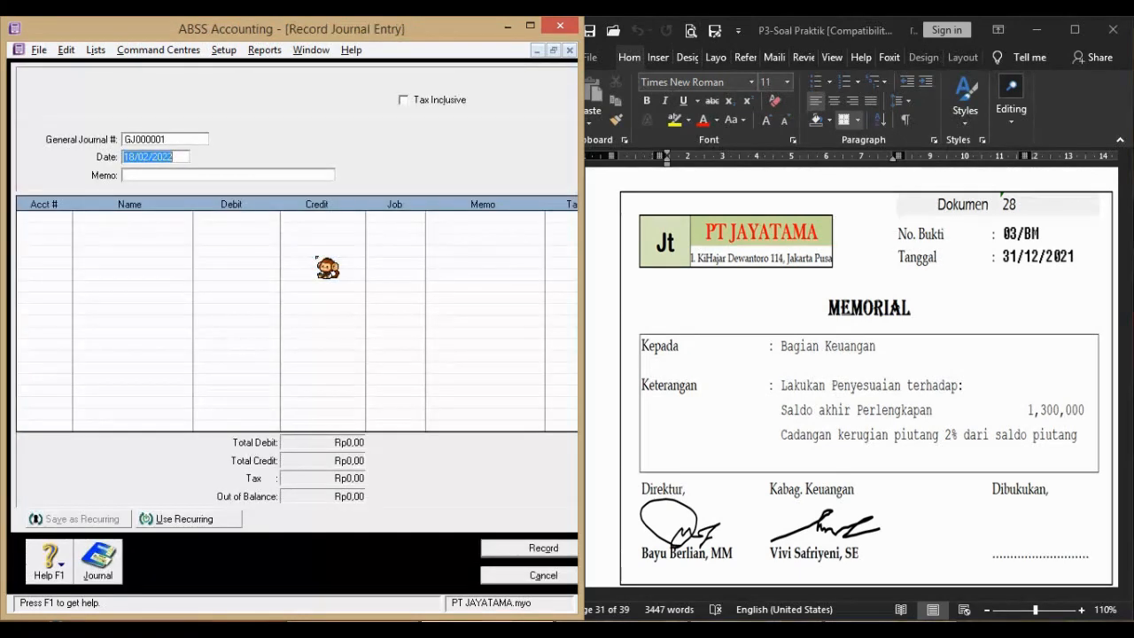
# - Set the journal number to 03/BM, the date to 31/12/2021 and the memo to PENYESUAIAN PERLENGKAPAN DAN PENYISIHAN PIUTANG
pyautogui.click(191, 139)
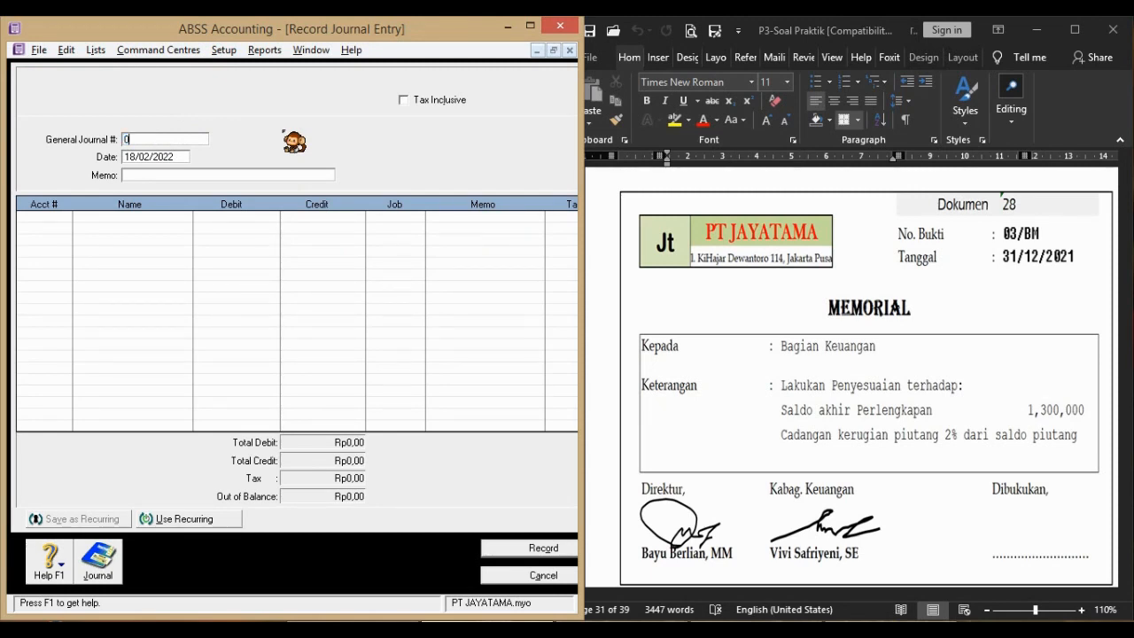
pyautogui.write('03/BM')
pyautogui.press('Tab')
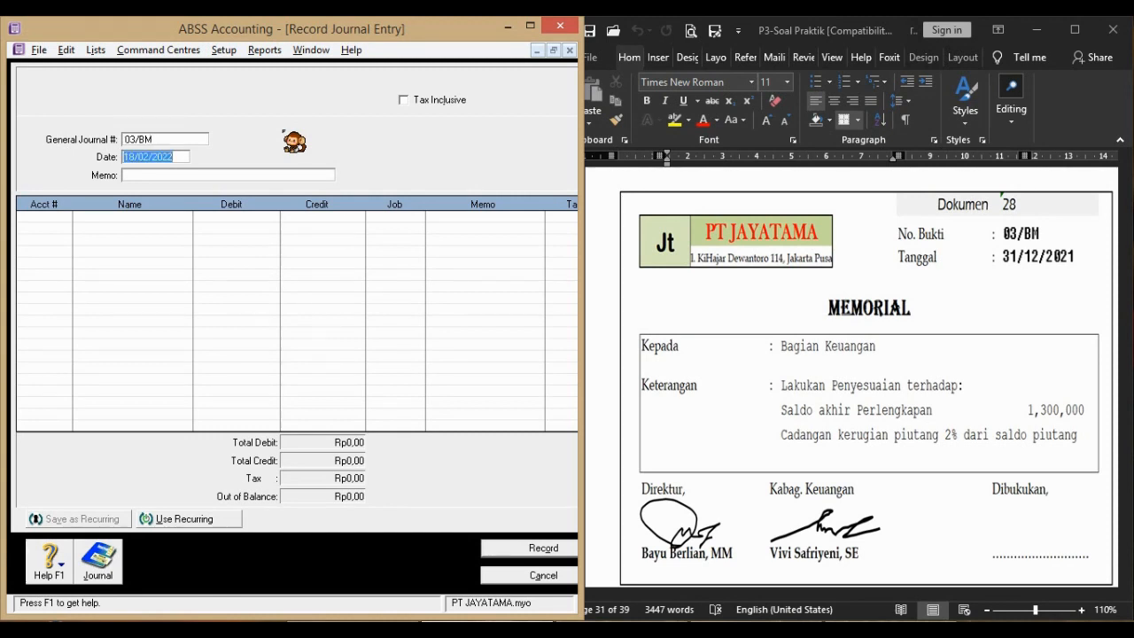
pyautogui.write('31/12/21')
pyautogui.write('pe')
pyautogui.press('BackSpace')
pyautogui.press('BackSpace')
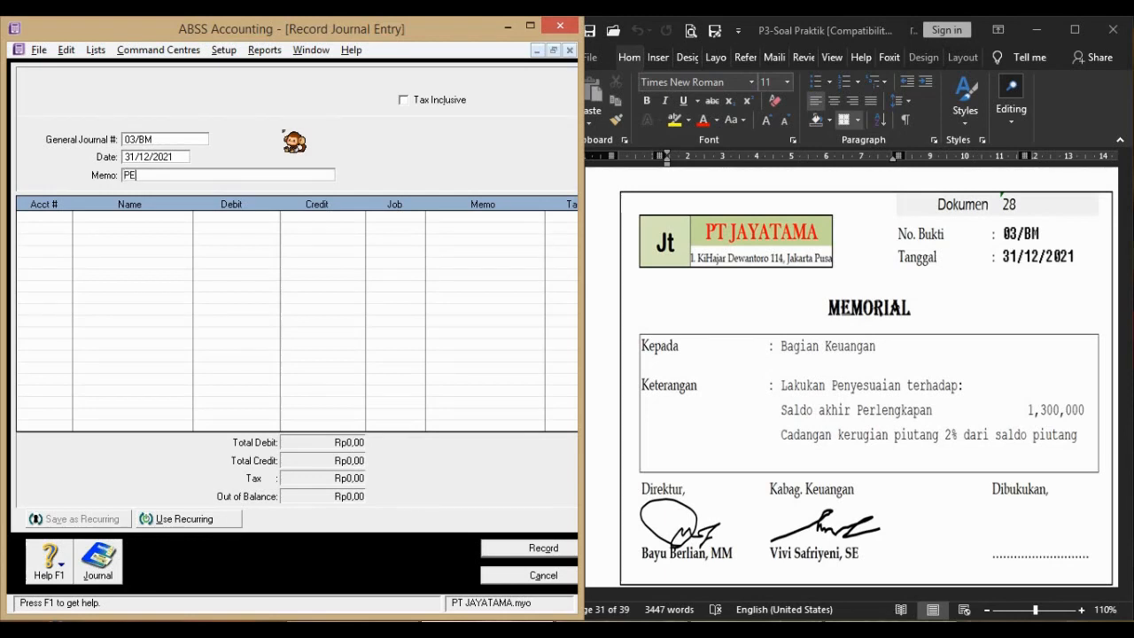
pyautogui.write('PENYESUAIAN')
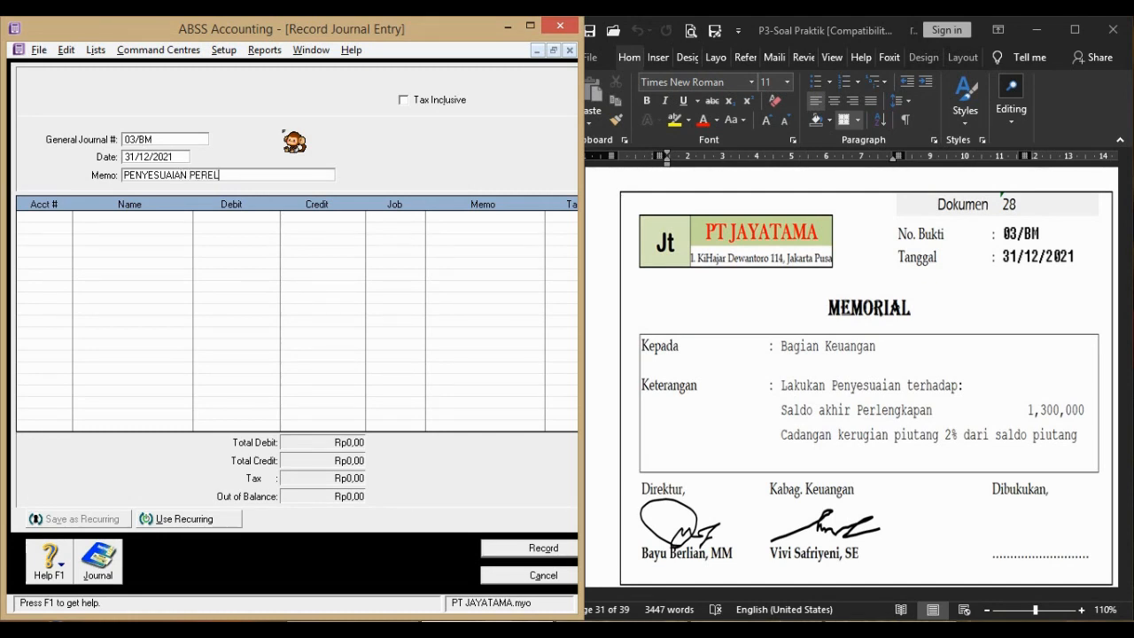
pyautogui.write(' PERLENGKAPAN DAN PENYISIHAN PIUTANG')
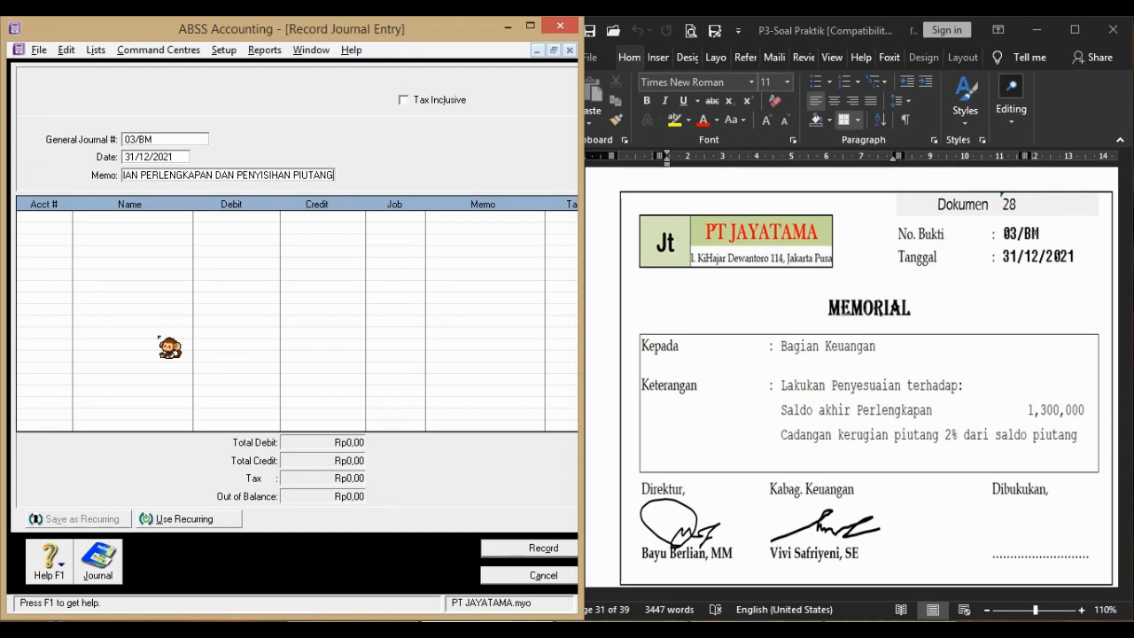
# - Check the ACCOUNT RECEIVABLE and OFFICE SUPPLIES balances among the asset accounts in the accounts list, and return to the journal entry
pyautogui.click(175, 51)
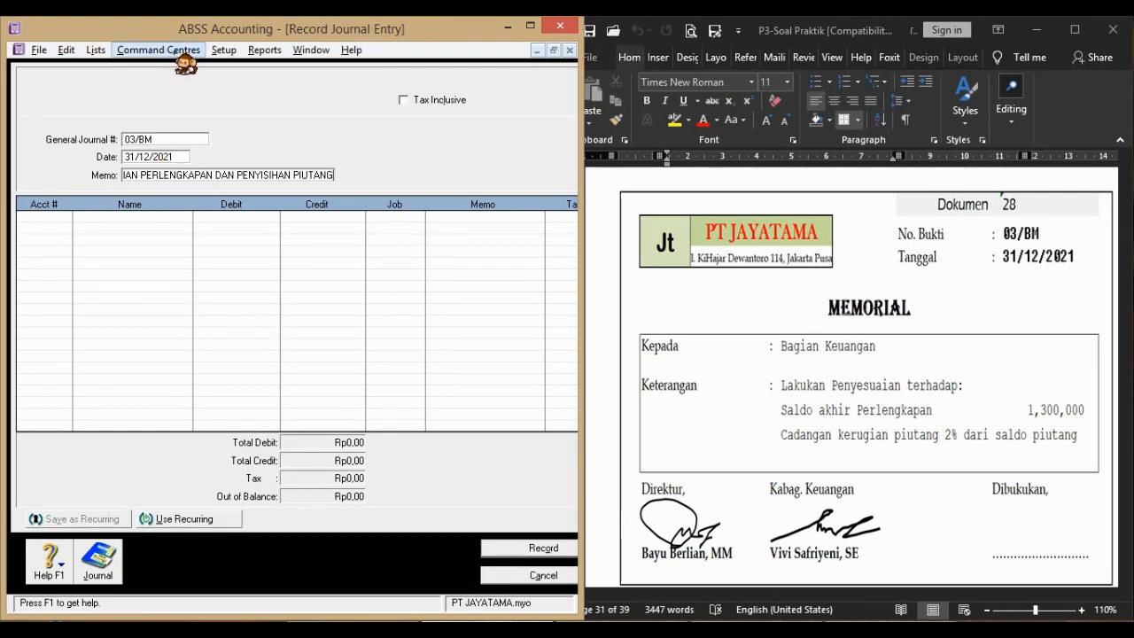
pyautogui.moveTo(181, 68)
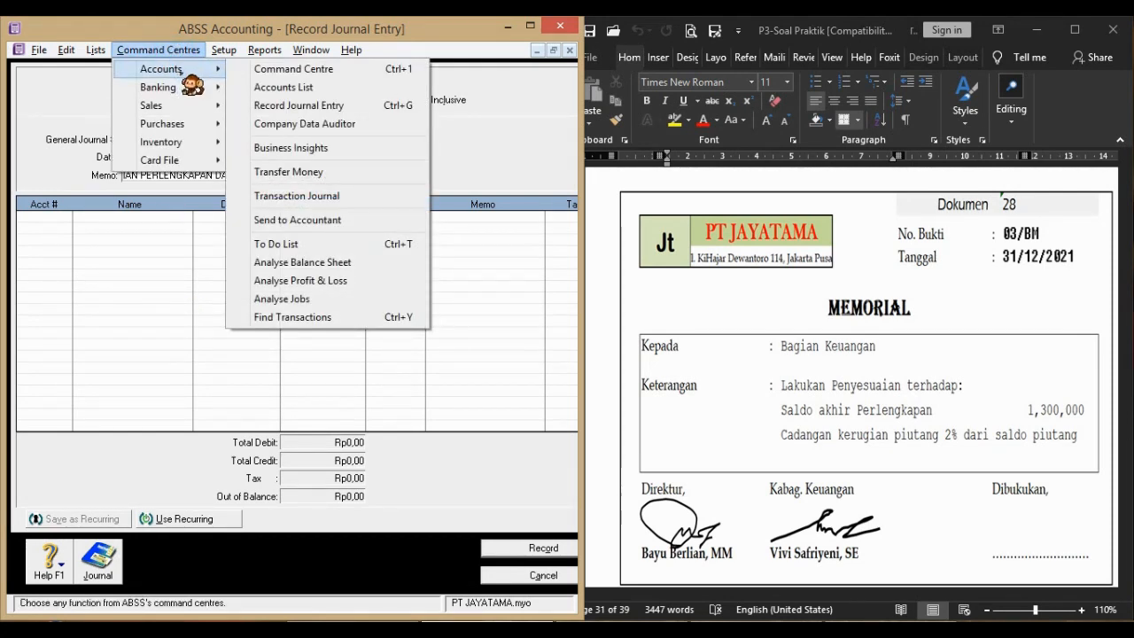
pyautogui.click(323, 90)
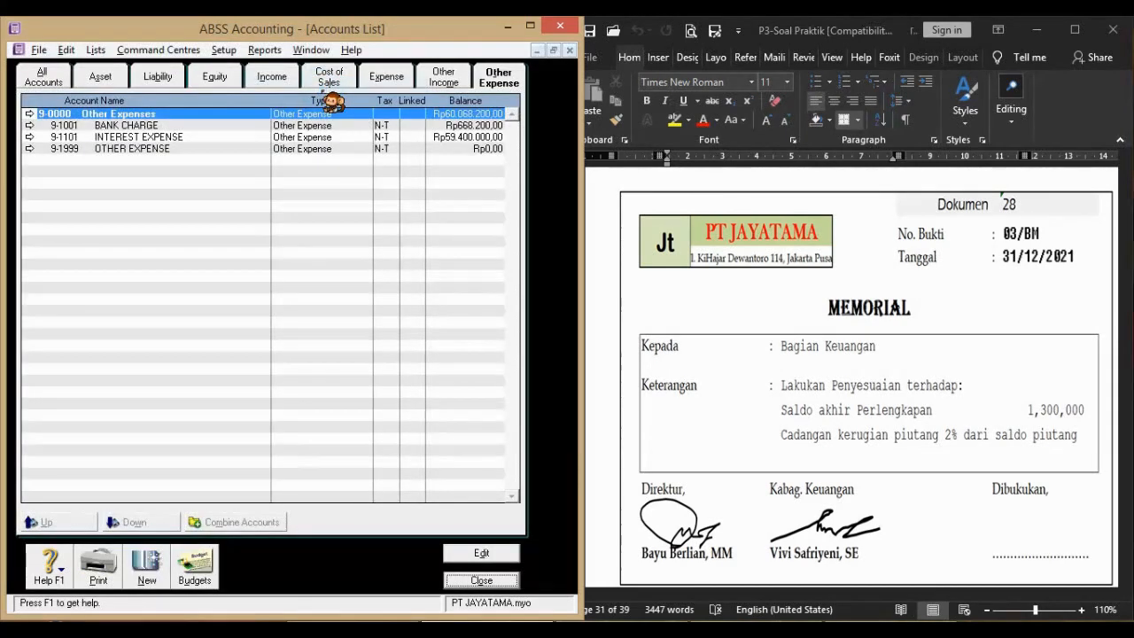
pyautogui.click(120, 80)
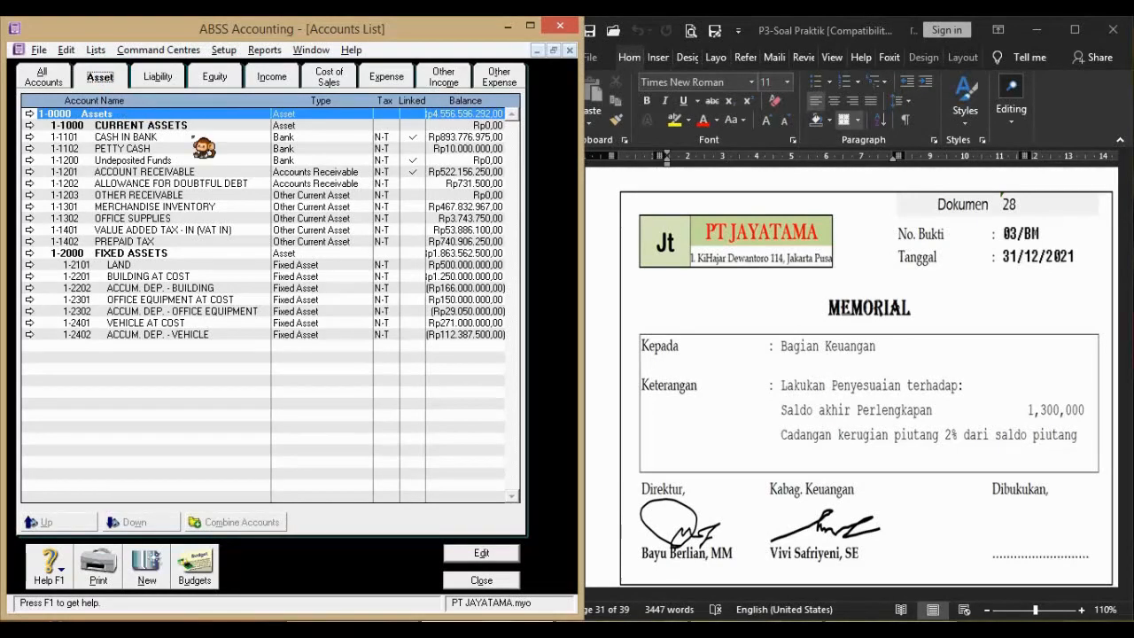
pyautogui.click(217, 172)
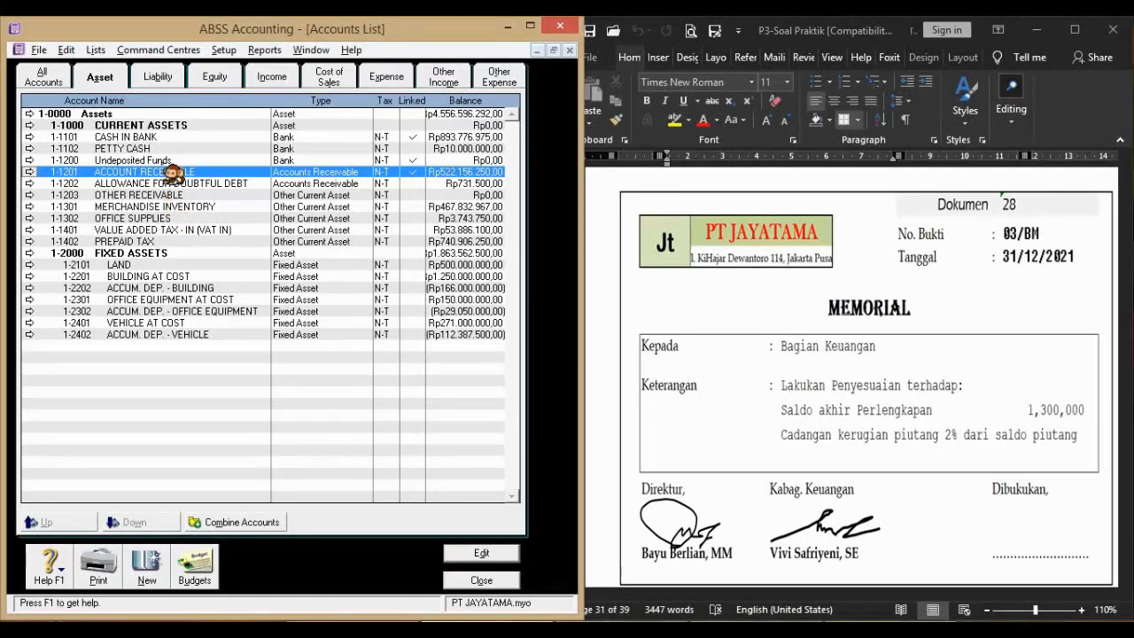
pyautogui.click(153, 220)
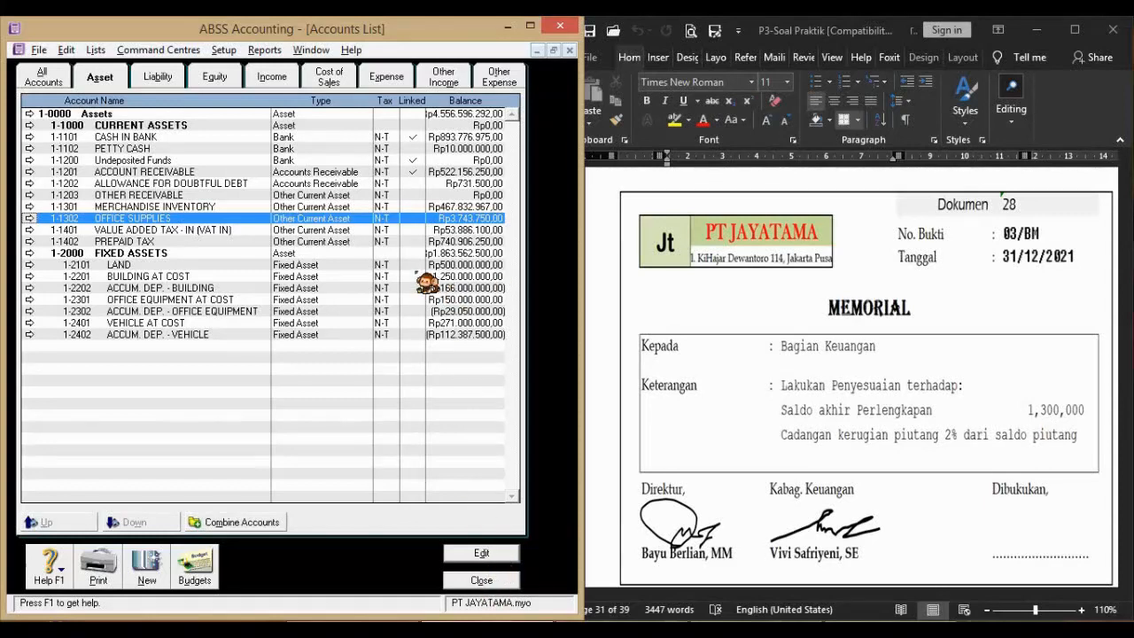
pyautogui.click(481, 580)
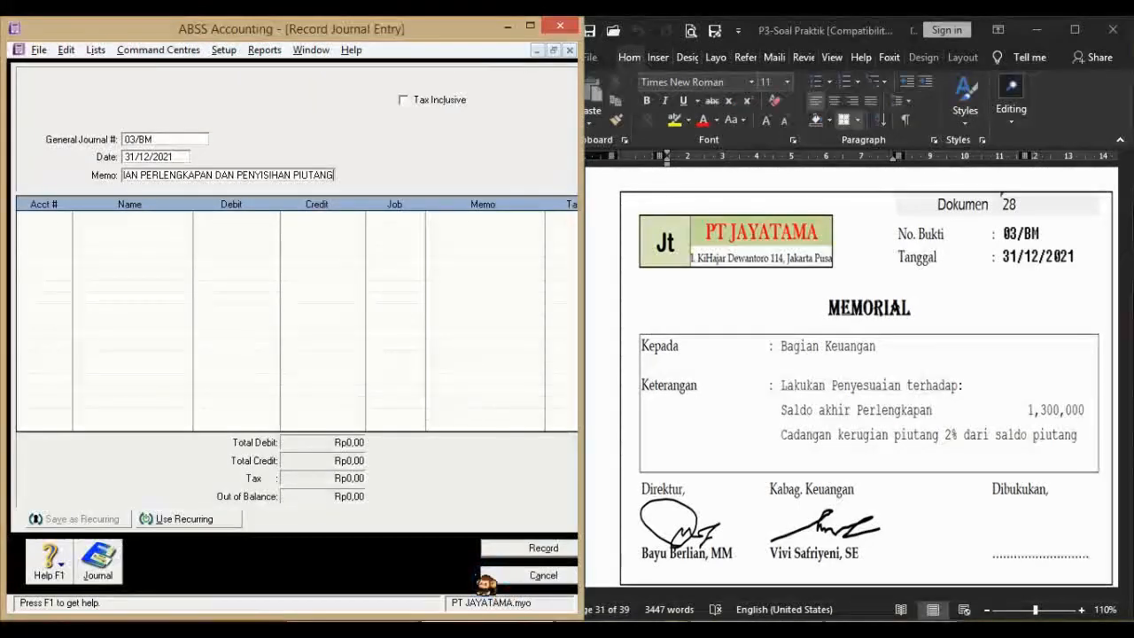
# - Add account 6-1107 SUPPLIES EXPENSE as the first line of the journal entry
pyautogui.click(65, 219)
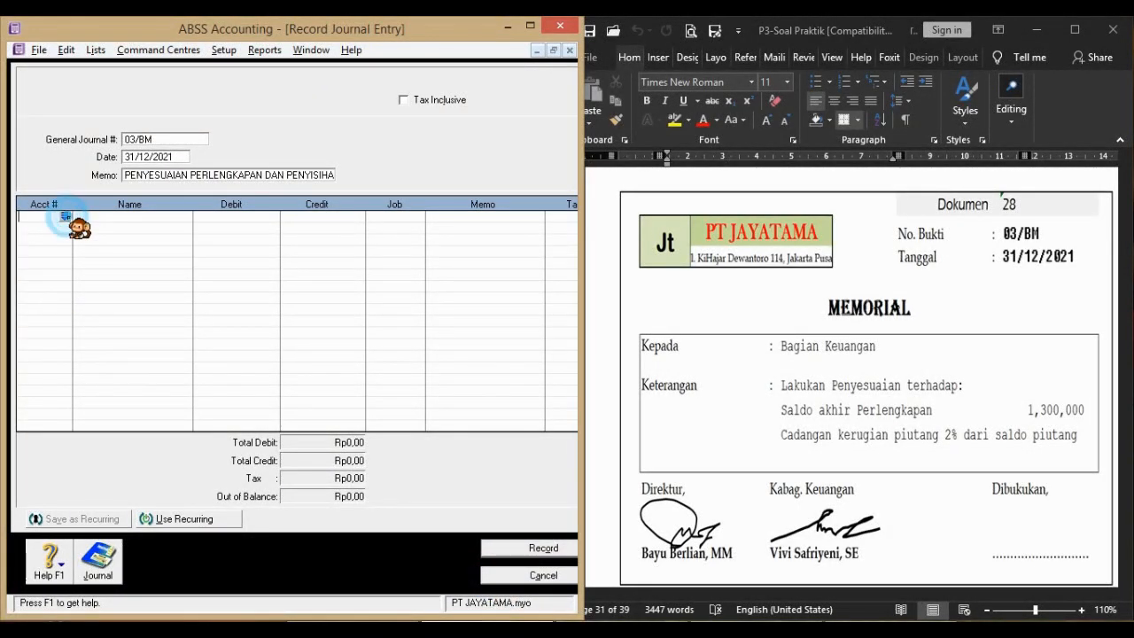
pyautogui.click(65, 217)
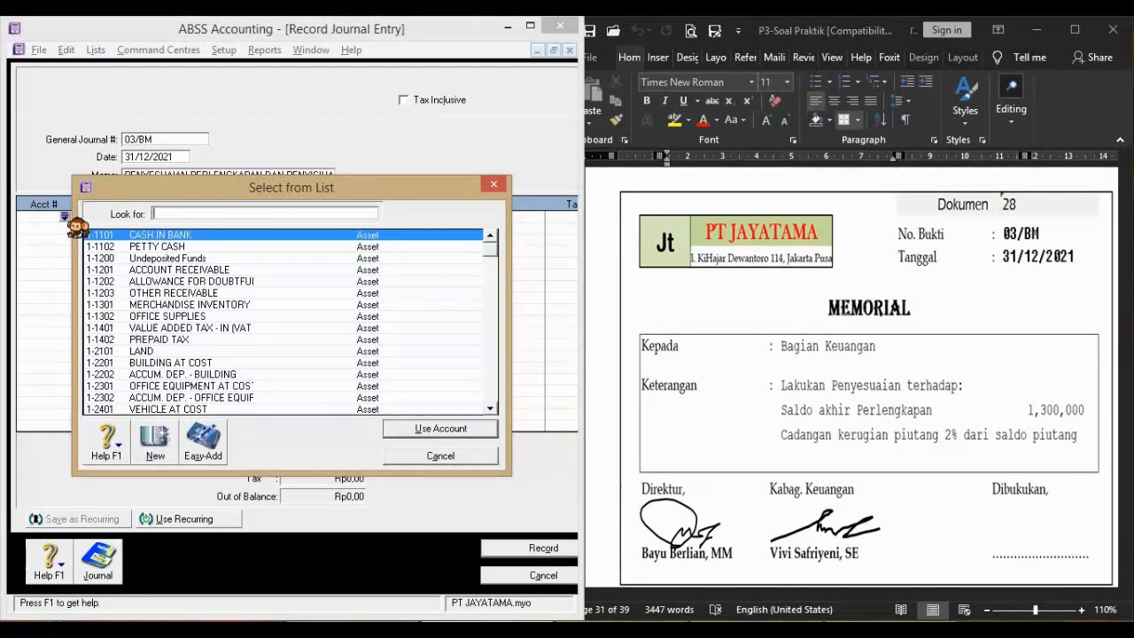
pyautogui.write('6')
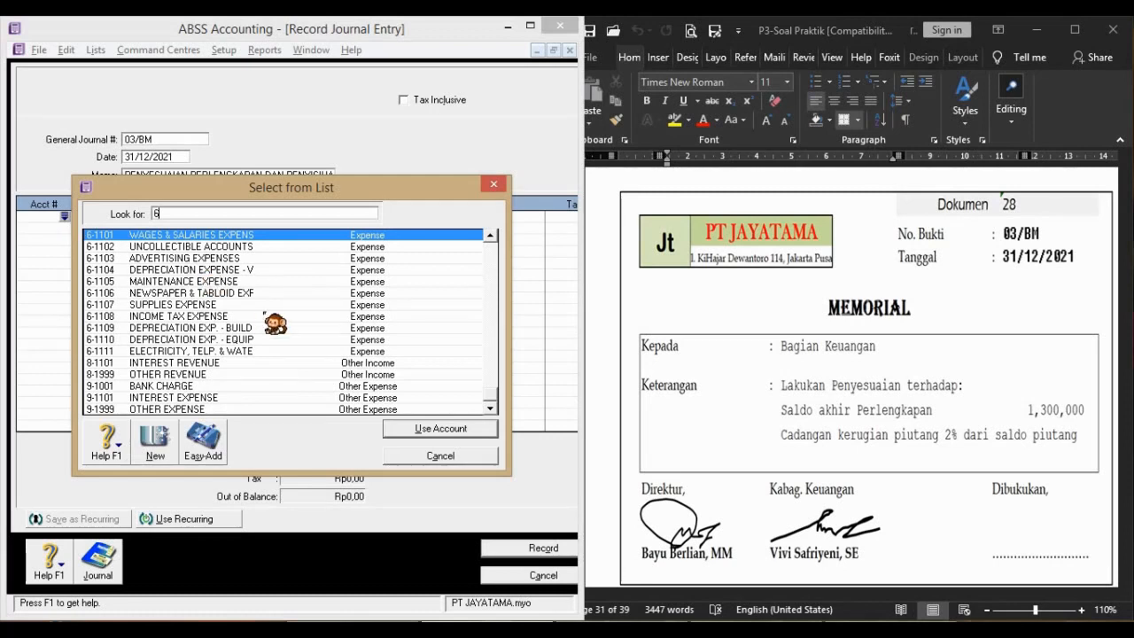
pyautogui.doubleClick(166, 304)
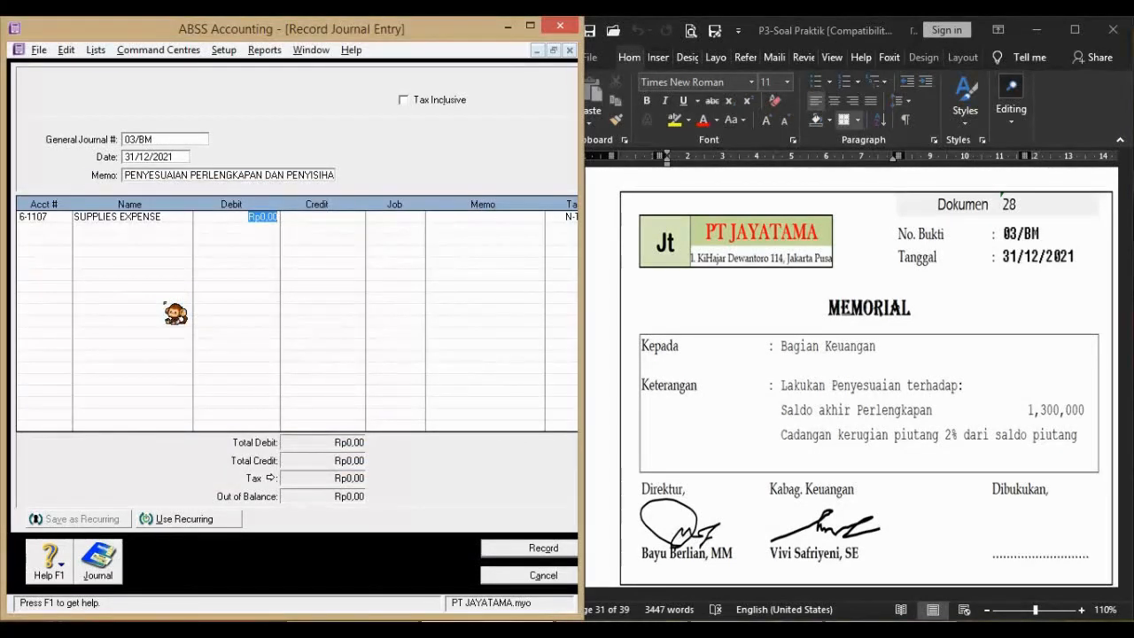
# - Calculate the SUPPLIES EXPENSE debit as 3743750 minus 1300000 and enter the resulting Rp2.443.750
pyautogui.press('BackSpace')
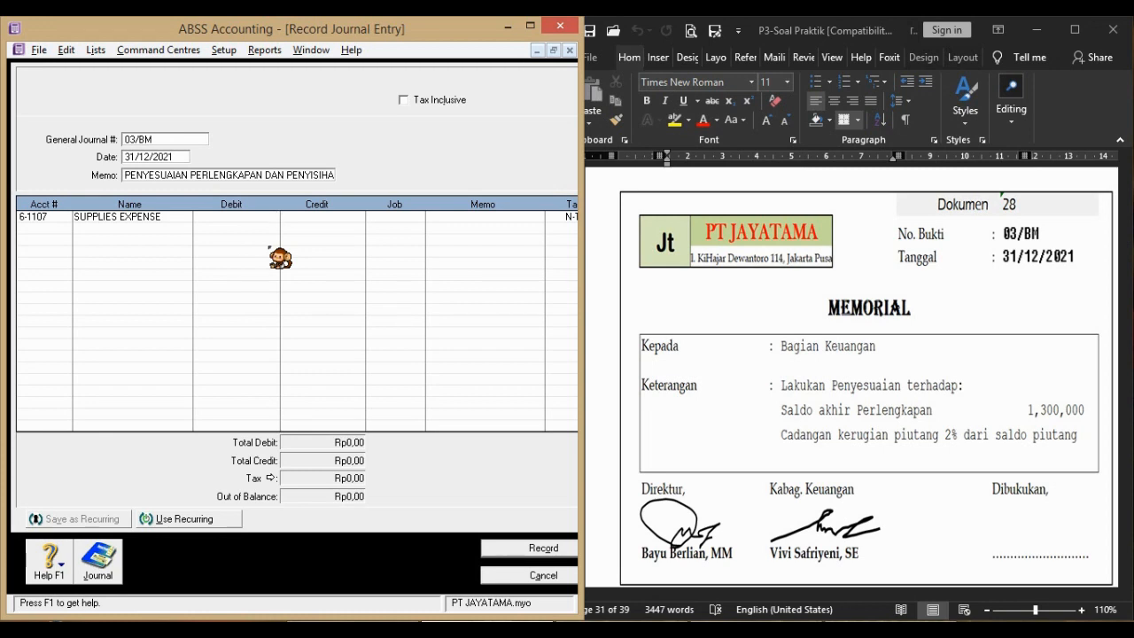
pyautogui.write('3745')
pyautogui.write('750')
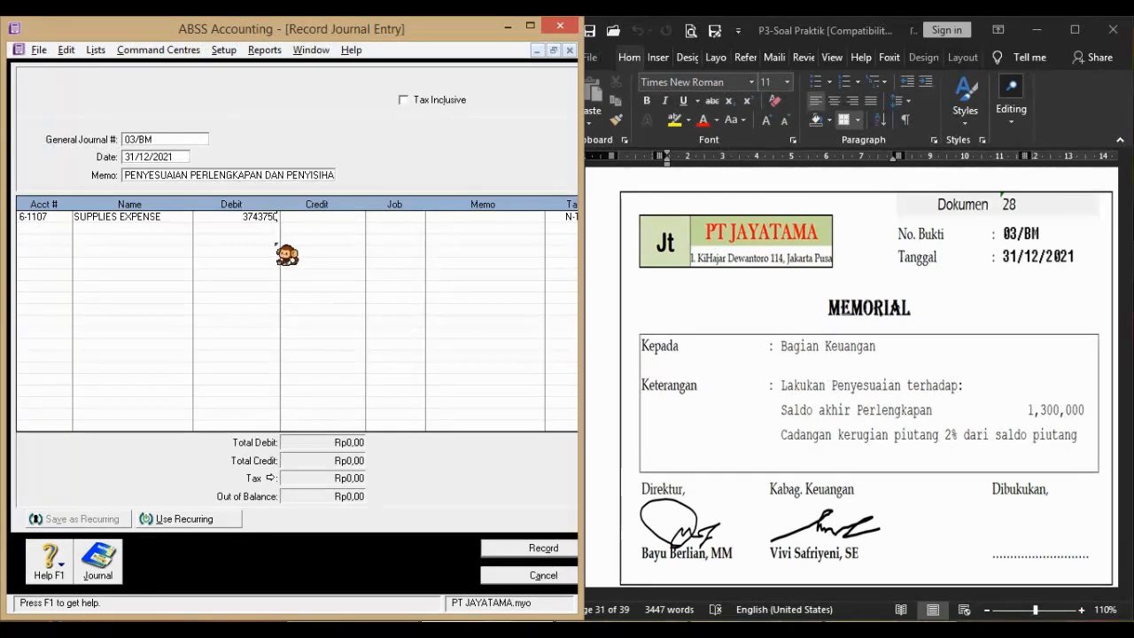
pyautogui.press('space')
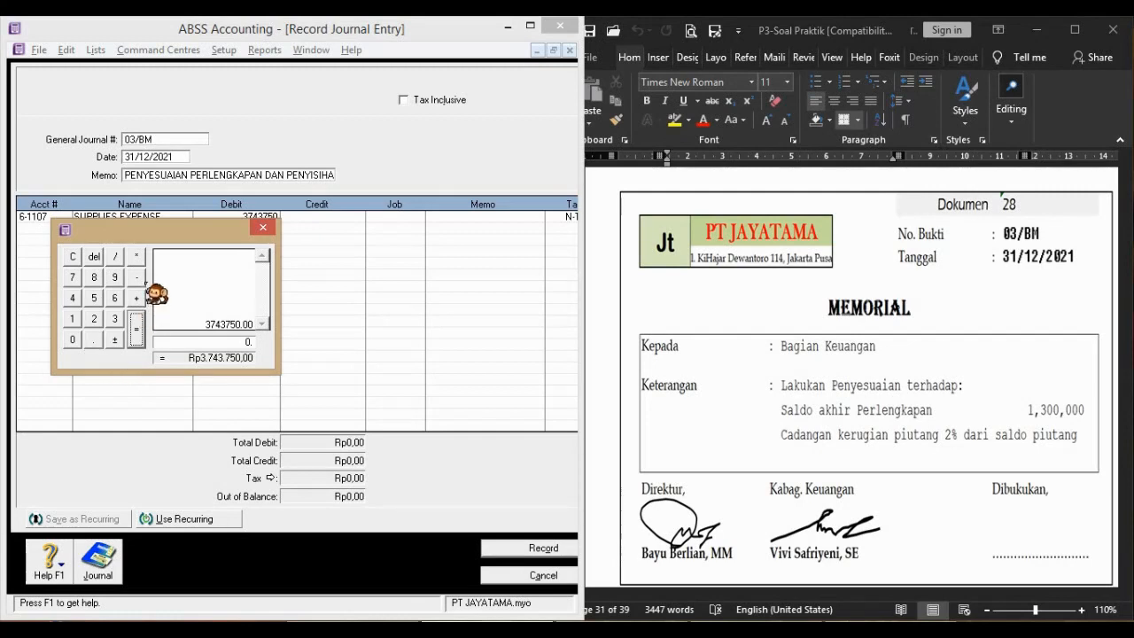
pyautogui.click(136, 278)
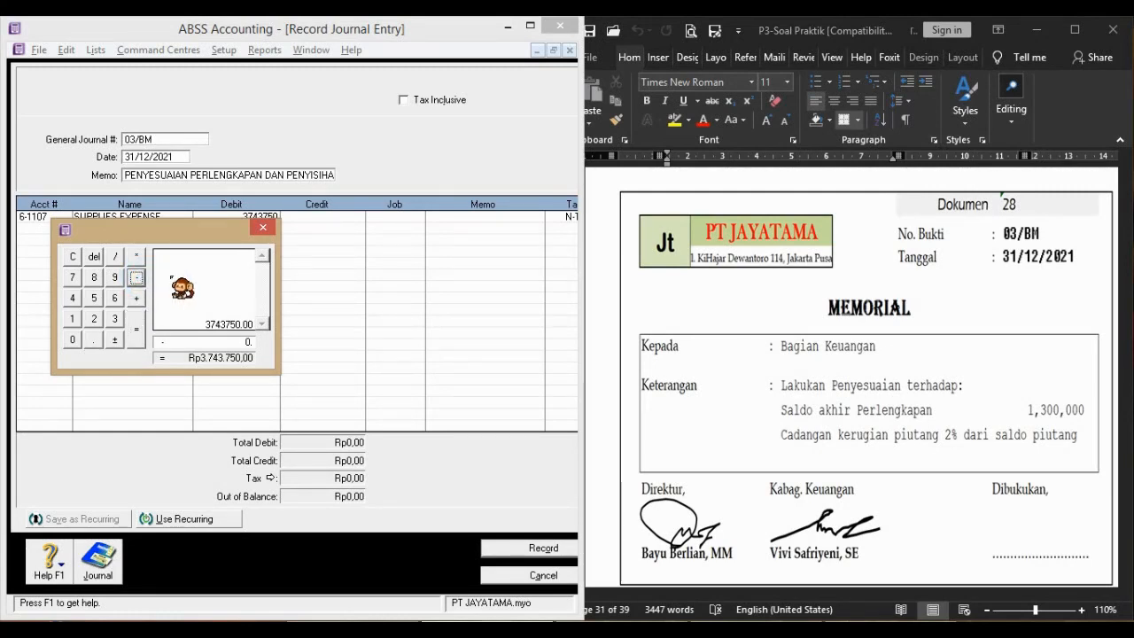
pyautogui.click(72, 318)
pyautogui.click(114, 318)
pyautogui.click(71, 339)
pyautogui.click(72, 339)
pyautogui.click(72, 339)
pyautogui.click(72, 339)
pyautogui.click(71, 339)
pyautogui.press('Return')
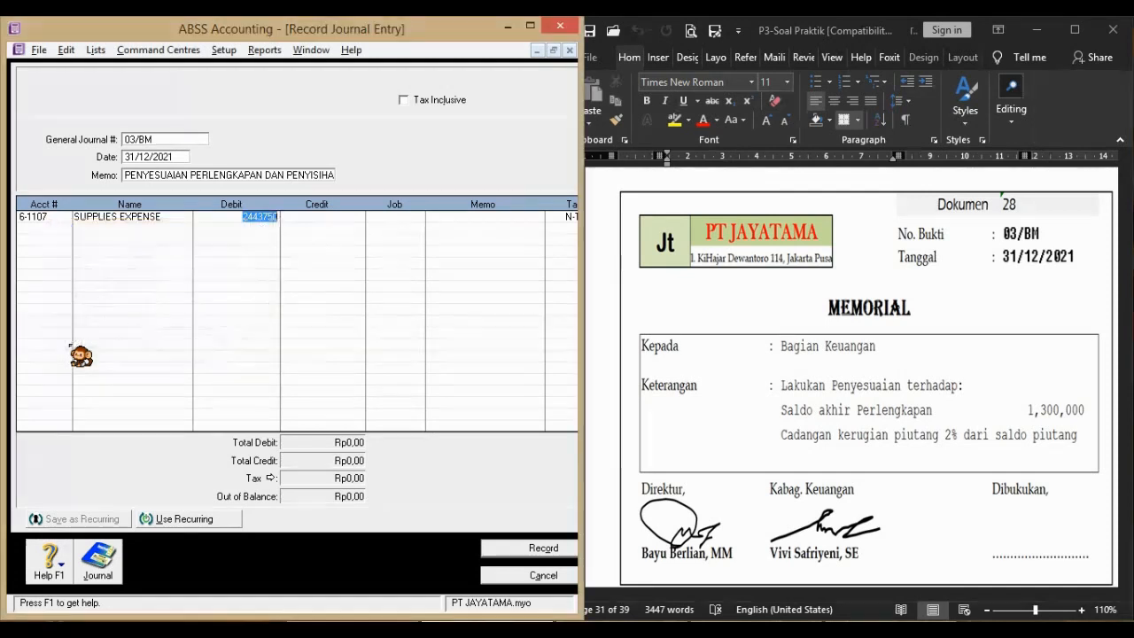
pyautogui.press('Tab')
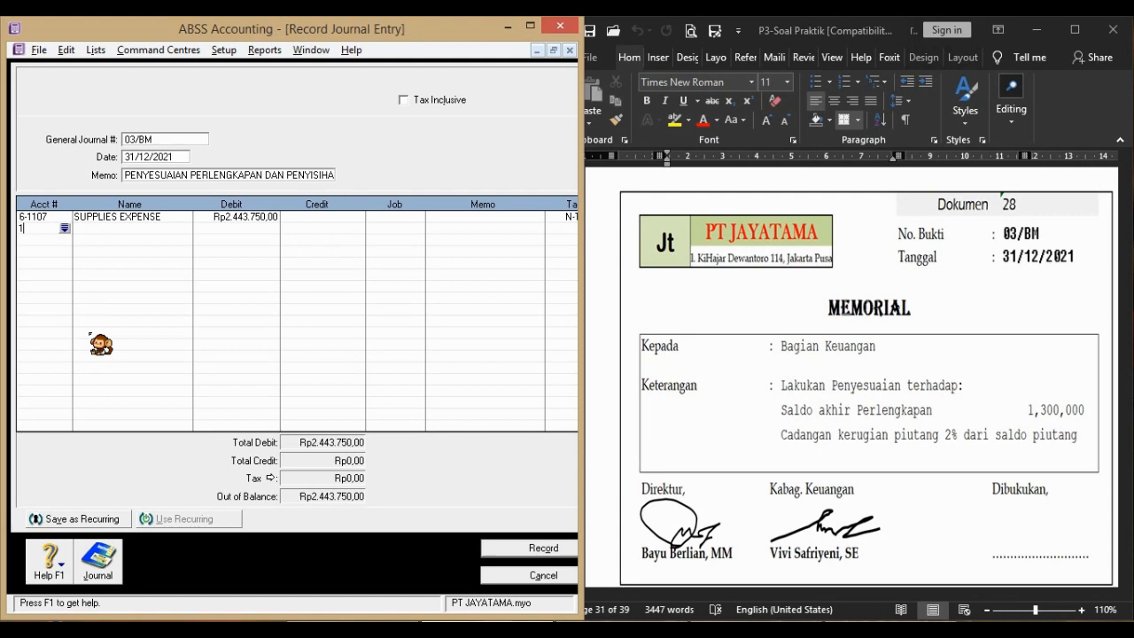
# - Add account 1-1302 OFFICE SUPPLIES as the second journal line with a credit of Rp2.443.750
pyautogui.write('1')
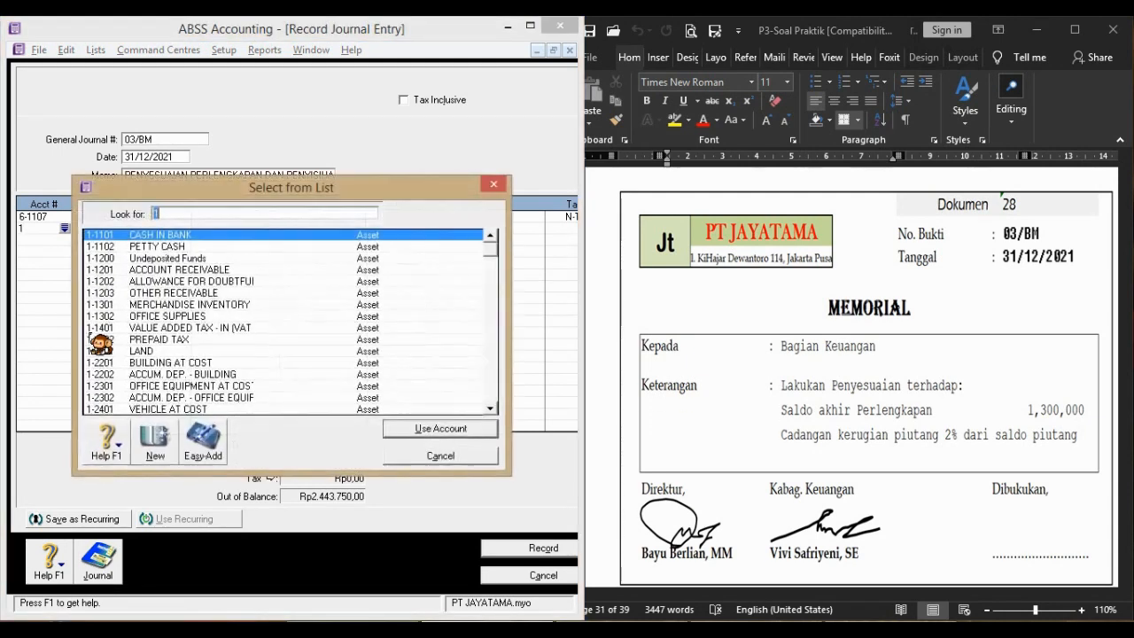
pyautogui.doubleClick(207, 317)
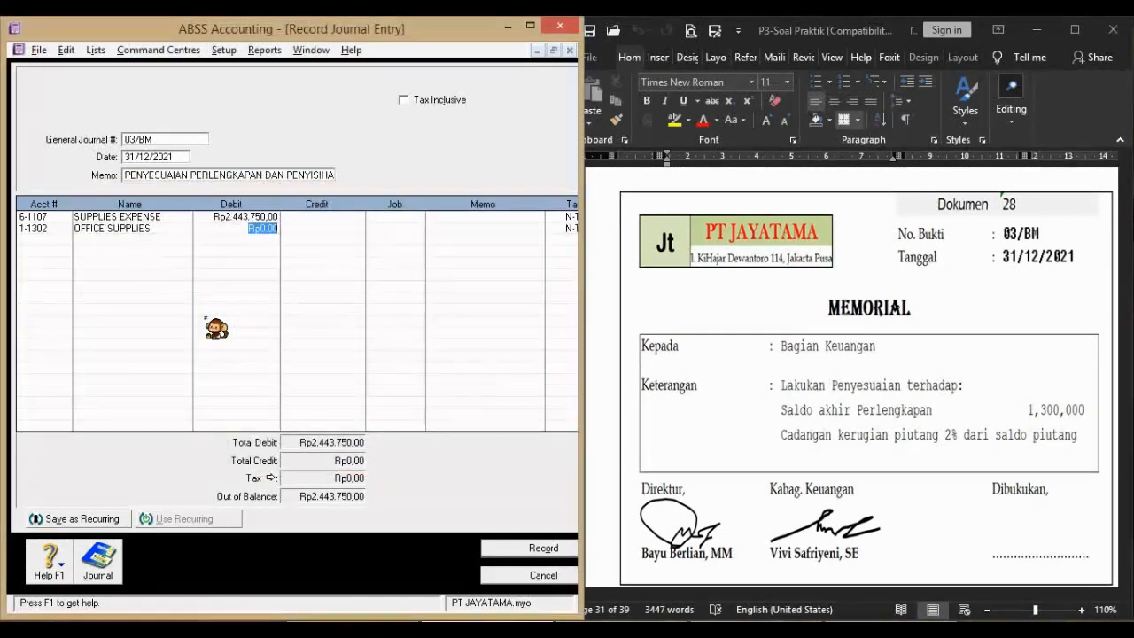
pyautogui.press('Tab')
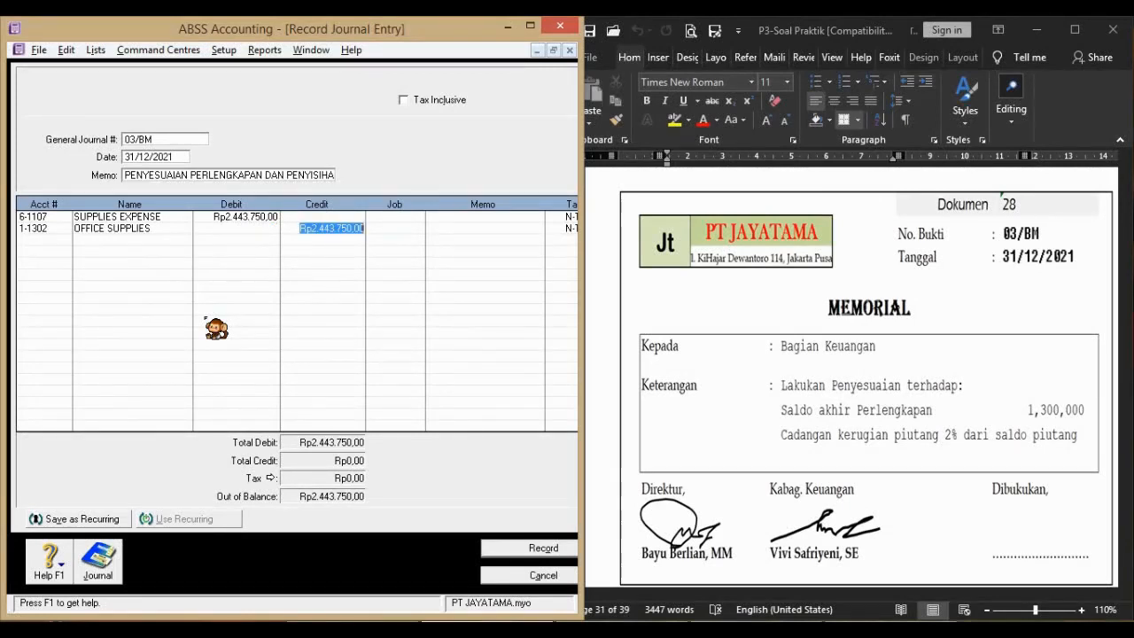
pyautogui.press('Tab')
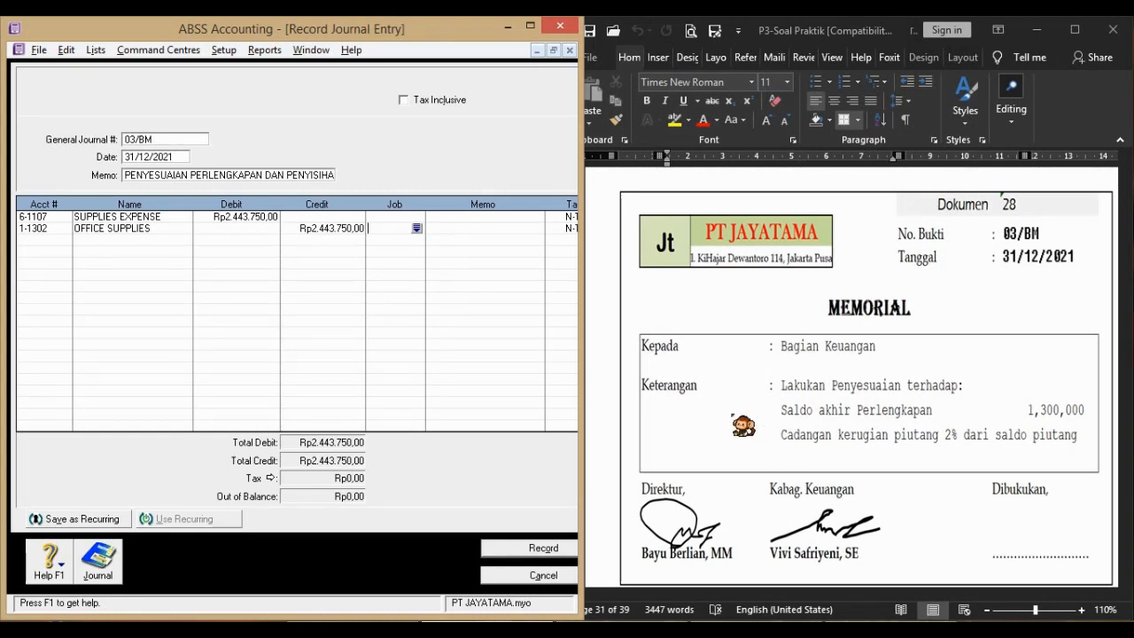
pyautogui.press('Tab')
pyautogui.press('Tab')
pyautogui.press('Tab')
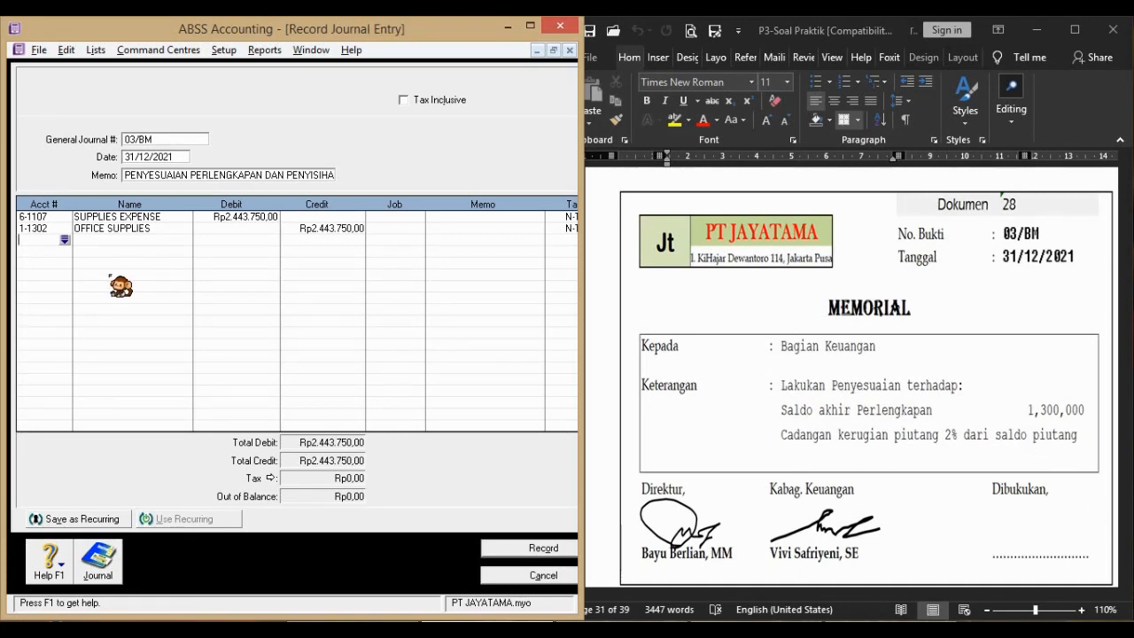
# - Check the ACCOUNT RECEIVABLE and ALLOWANCE FOR DOUBTFUL DEBT balances in the accounts list, and return to the journal entry
pyautogui.click(196, 51)
pyautogui.moveTo(213, 70)
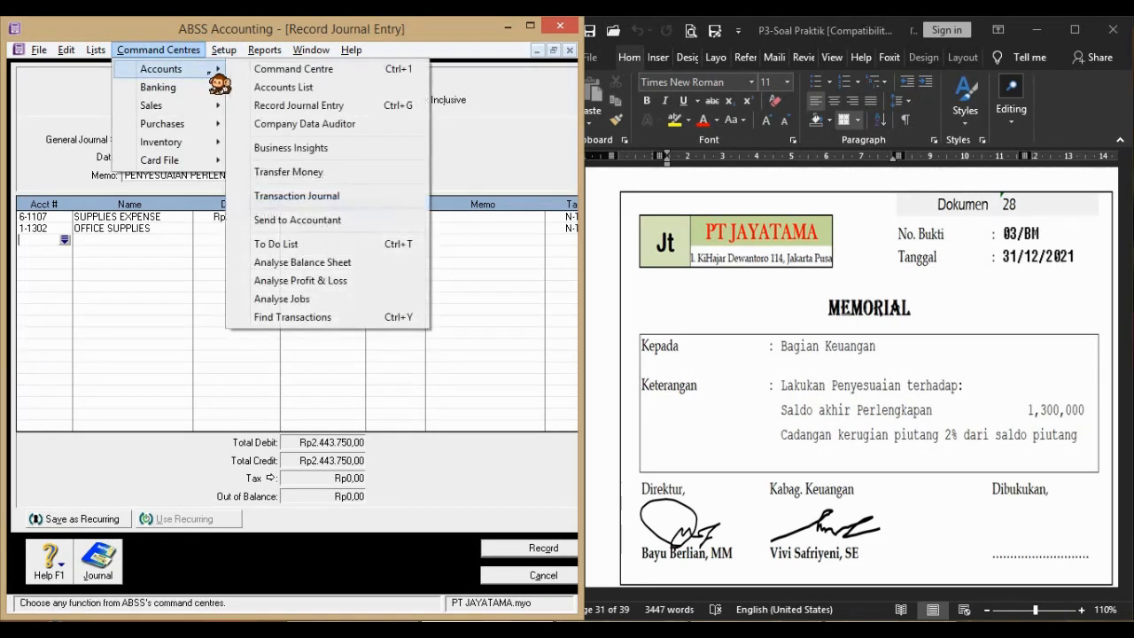
pyautogui.click(297, 87)
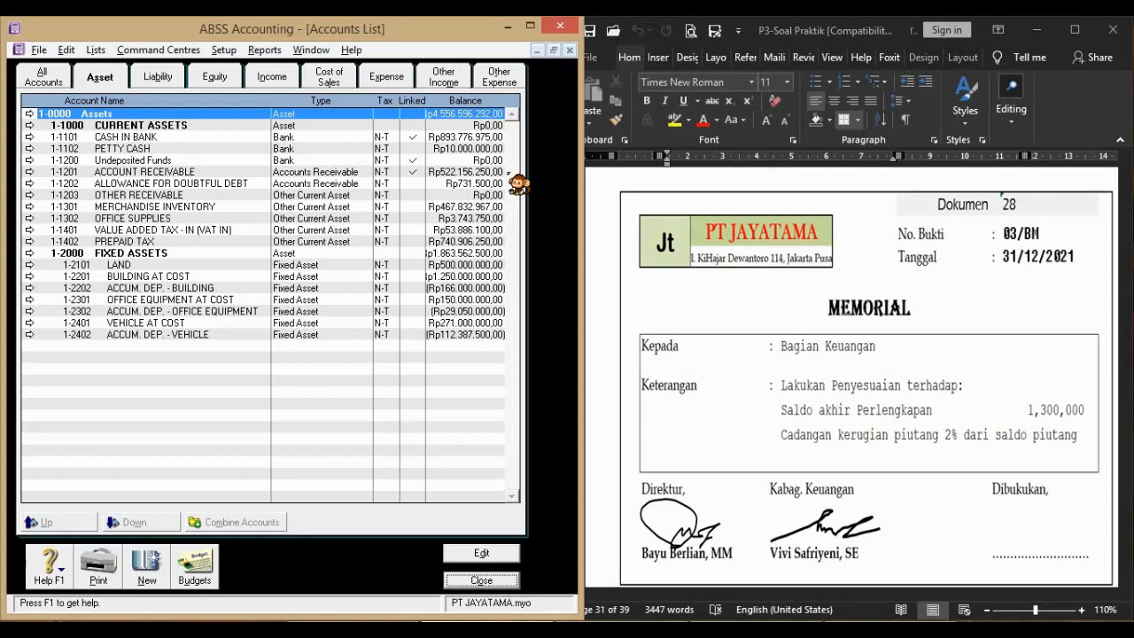
pyautogui.click(481, 581)
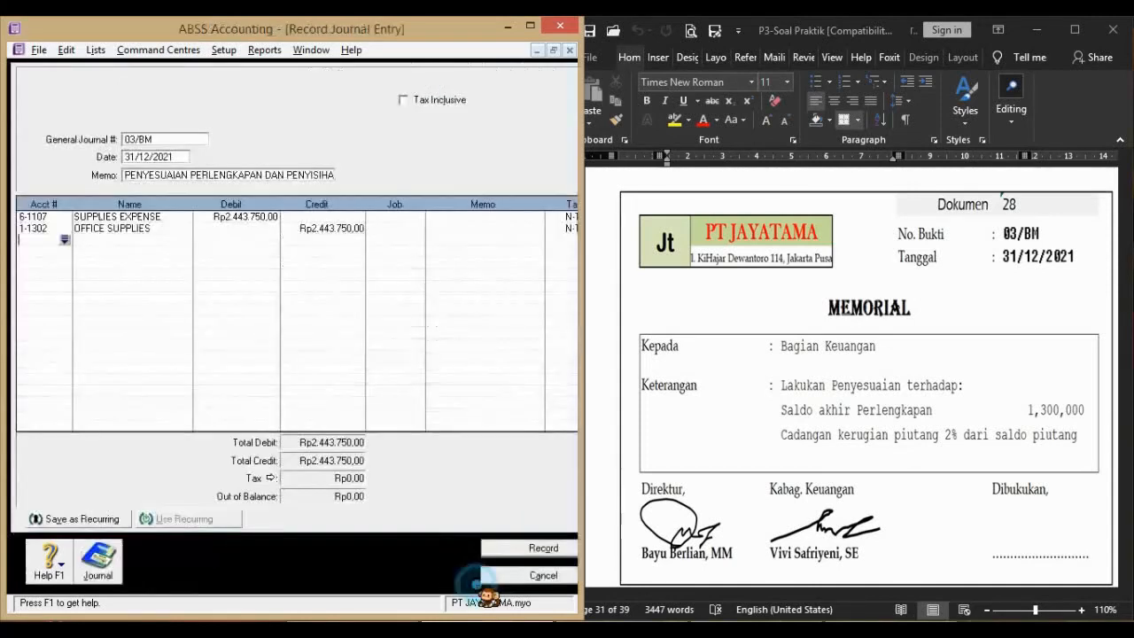
# - Add account 6-1102 UNCOLLECTIBLE ACCOUNTS as the third line of the journal entry
pyautogui.click(45, 237)
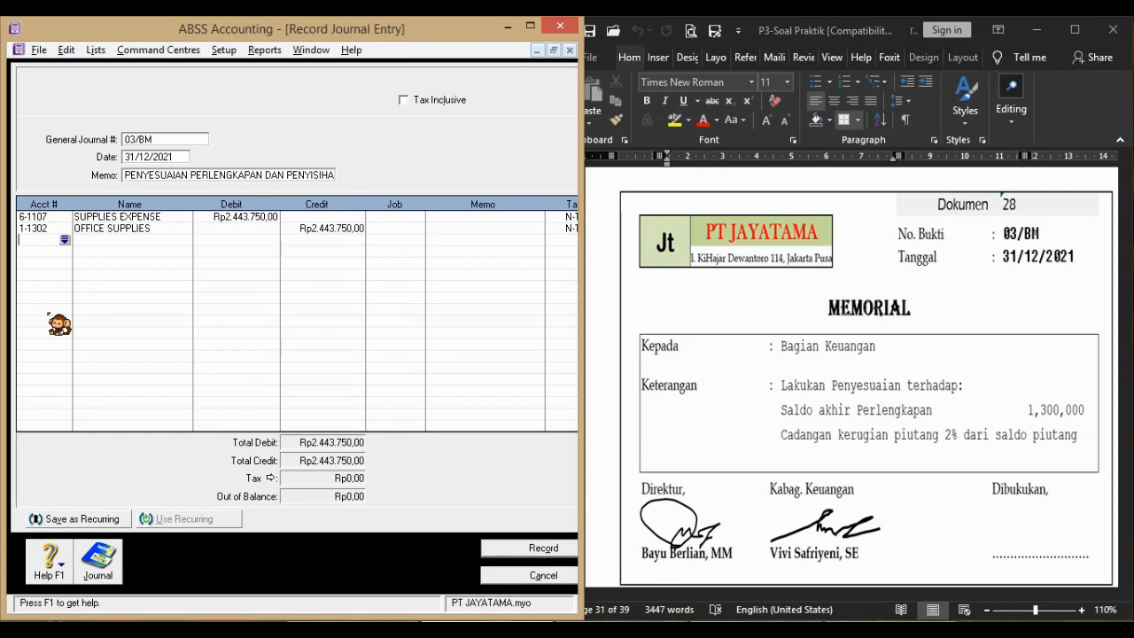
pyautogui.write('6')
pyautogui.press('Tab')
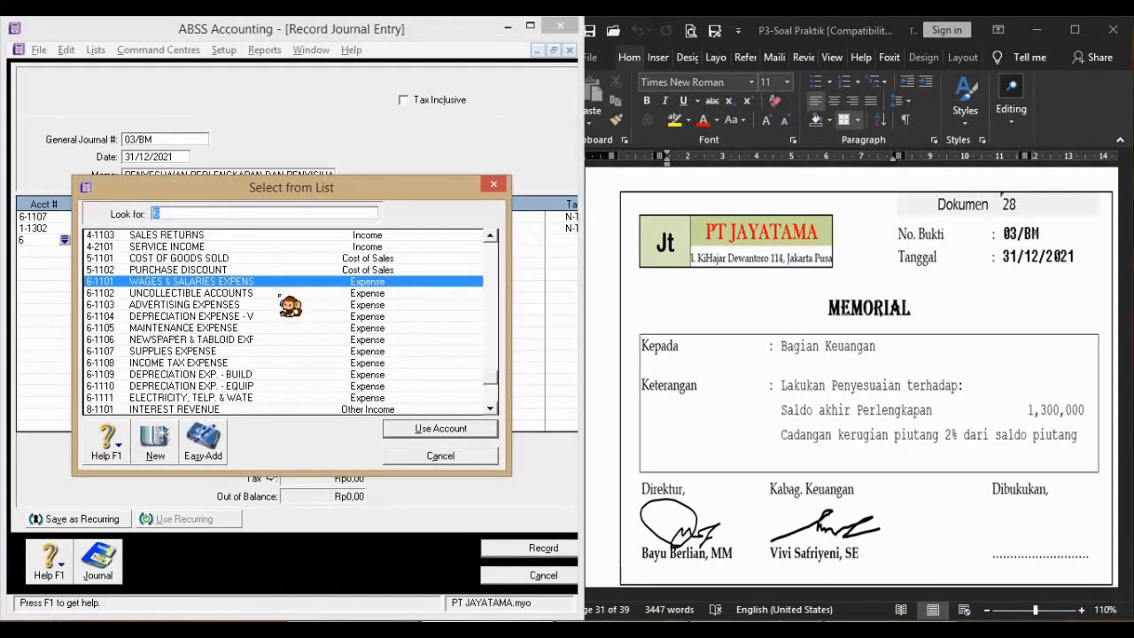
pyautogui.write('6-1102')
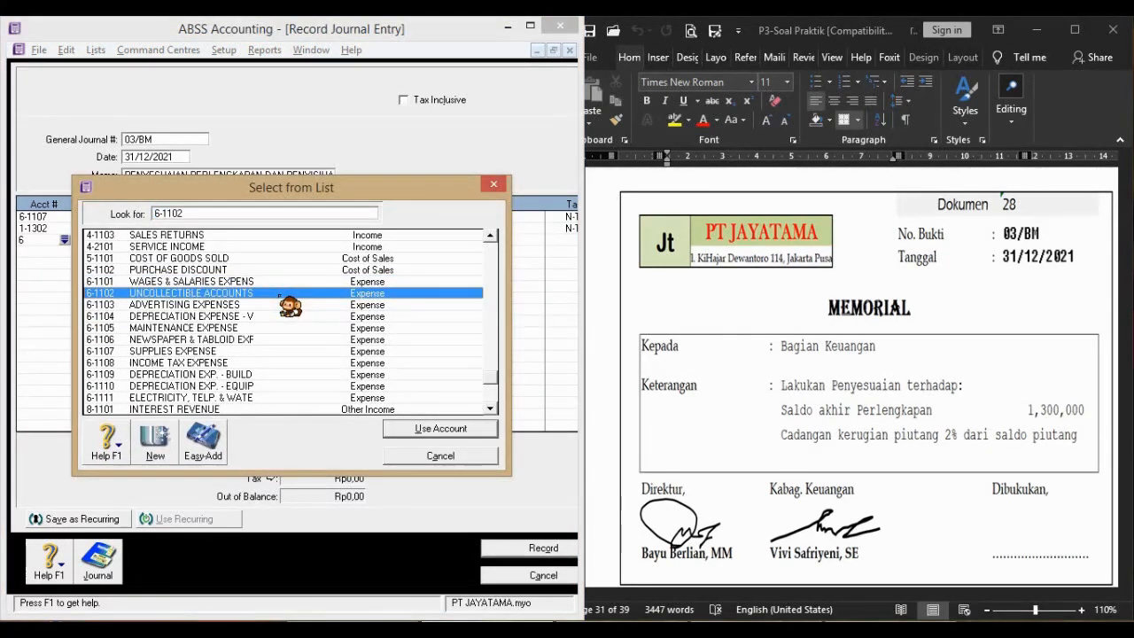
pyautogui.click(490, 430)
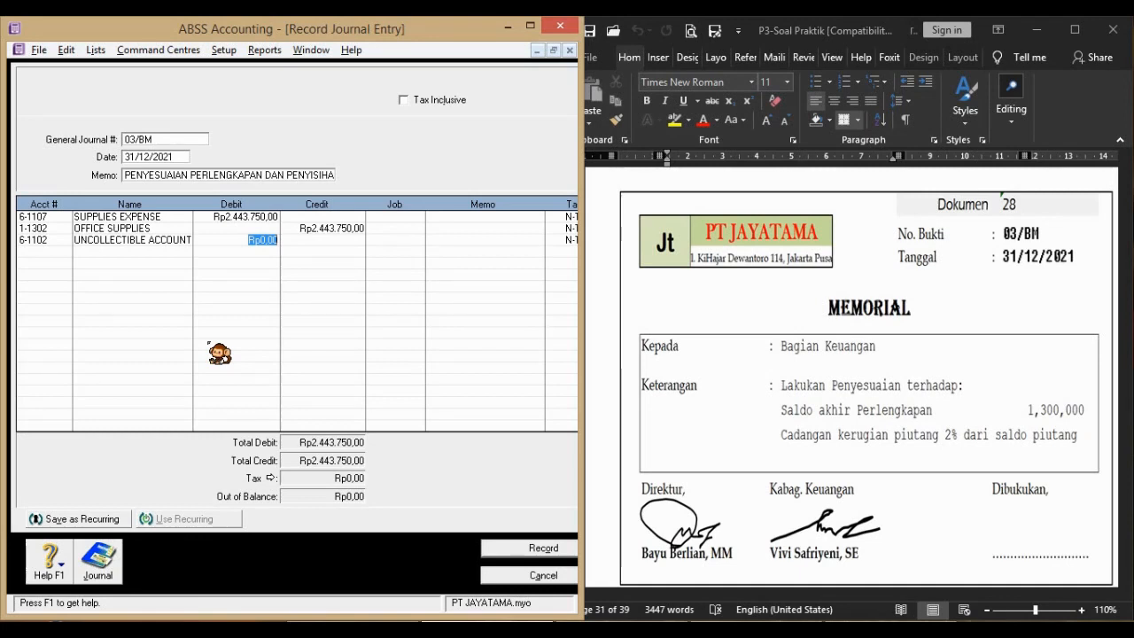
# - Calculate the UNCOLLECTIBLE ACCOUNTS debit as 522156250 times 2 divided by 100 and enter the resulting Rp10.443.125
pyautogui.write('524')
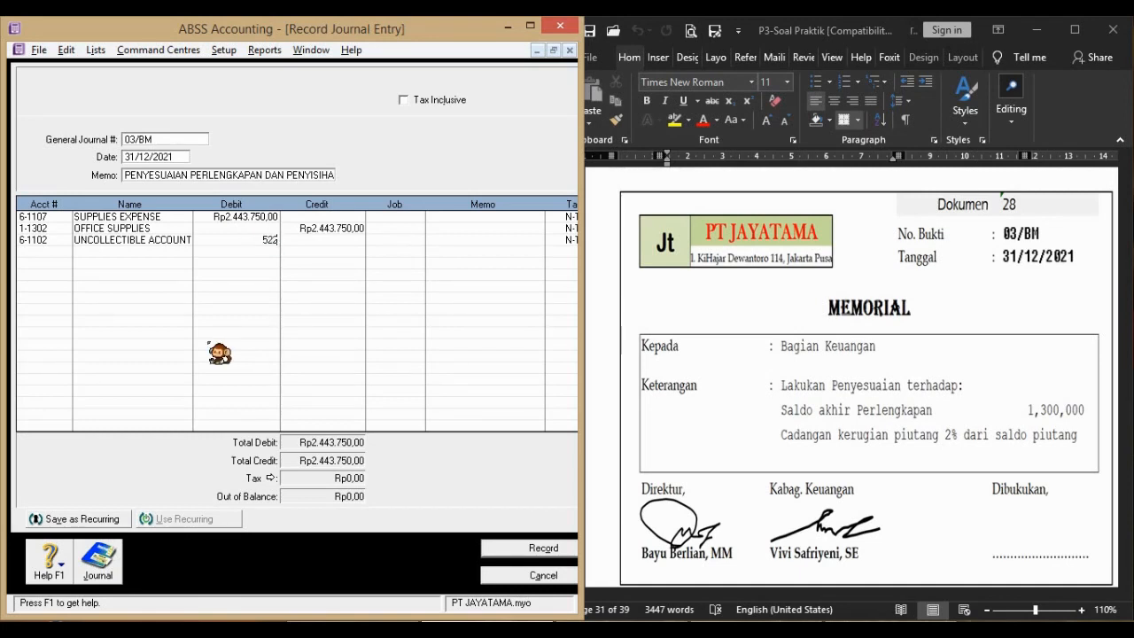
pyautogui.write('156250')
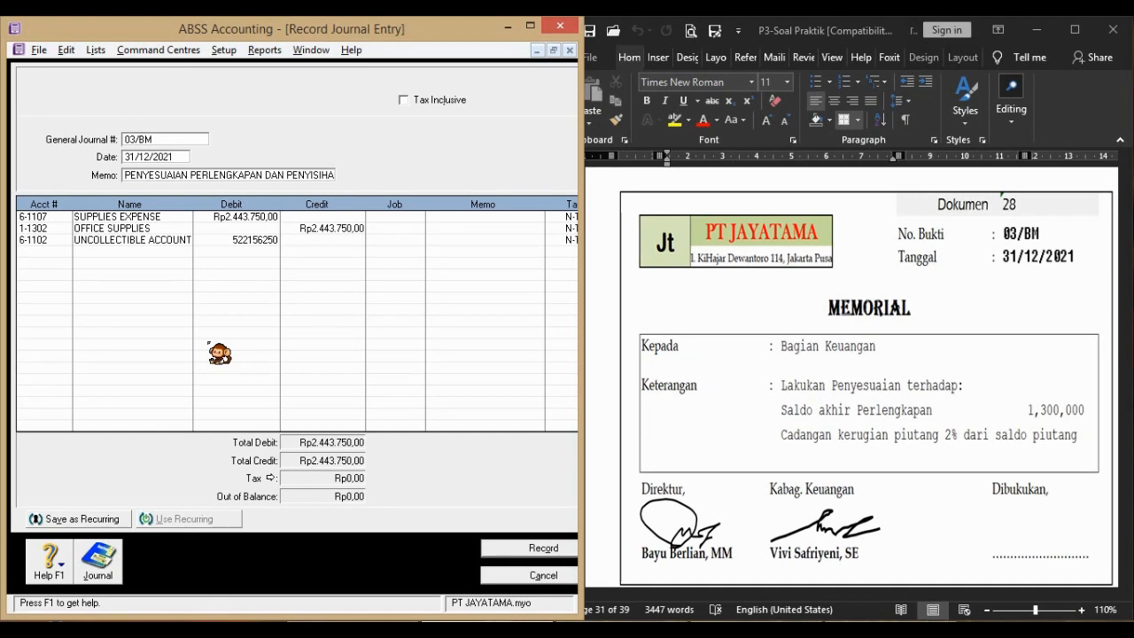
pyautogui.press('*')
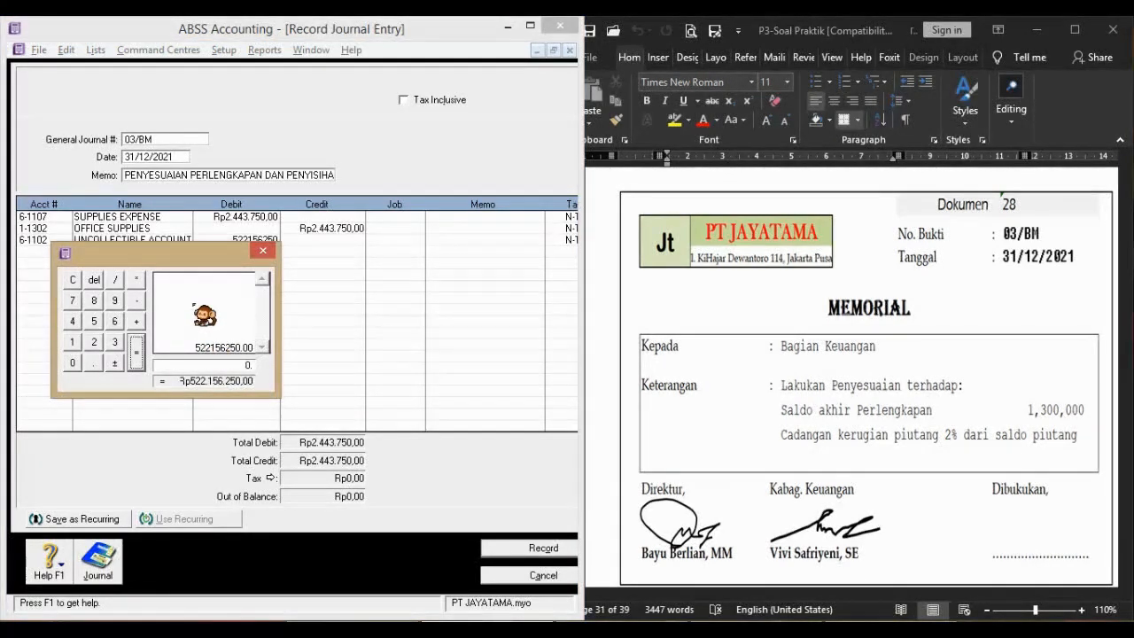
pyautogui.click(136, 279)
pyautogui.click(93, 342)
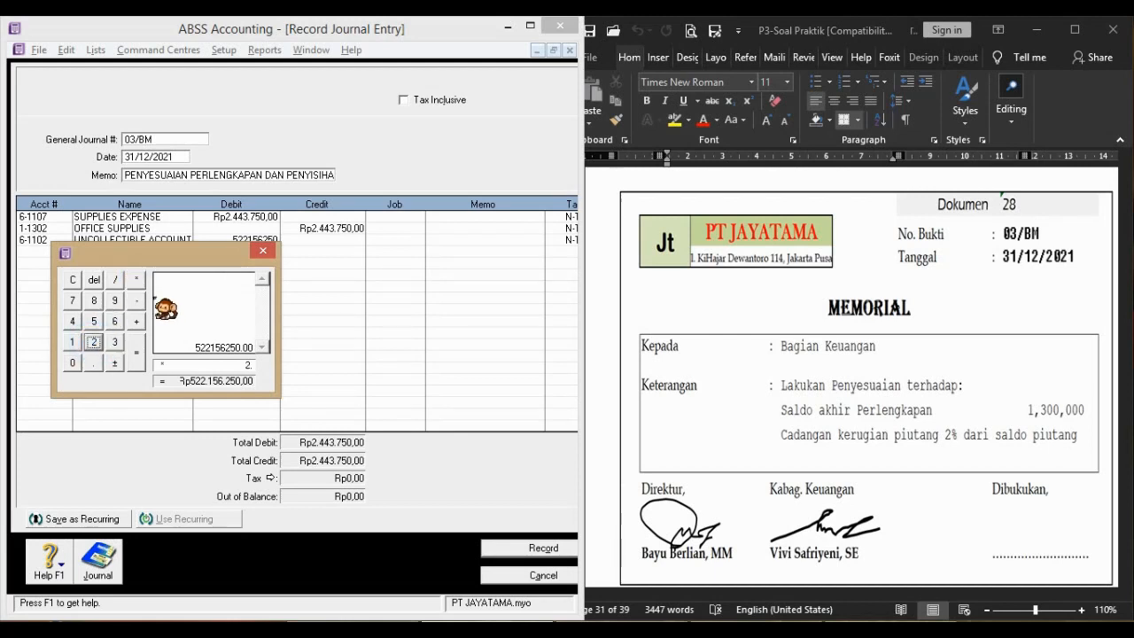
pyautogui.click(115, 279)
pyautogui.click(73, 342)
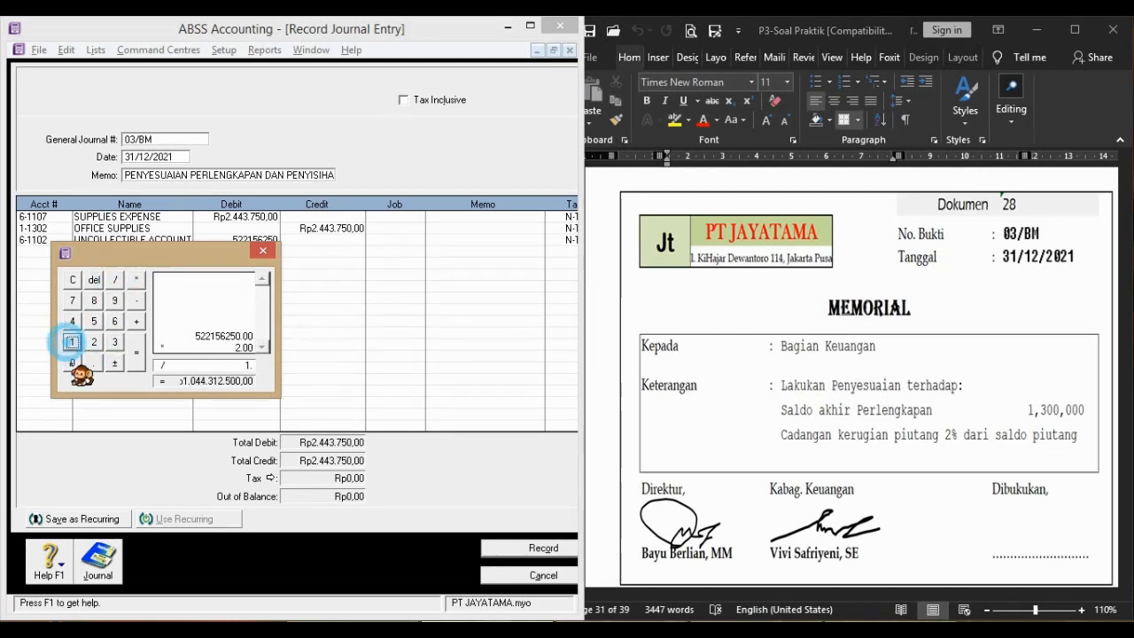
pyautogui.click(73, 363)
pyautogui.click(73, 363)
pyautogui.press('Return')
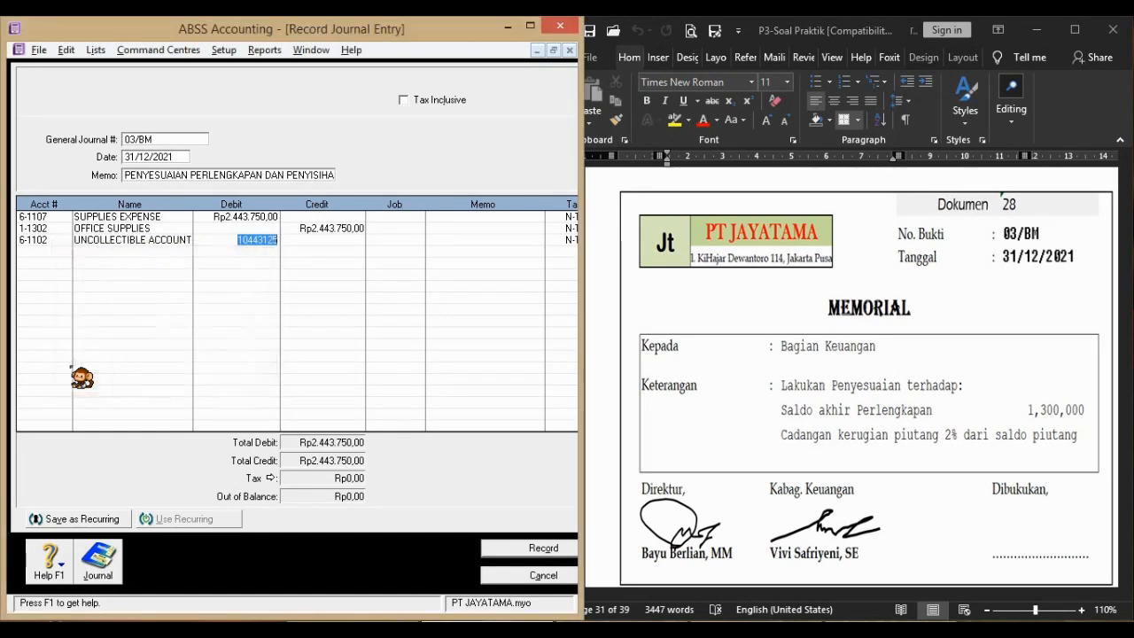
pyautogui.press('Tab')
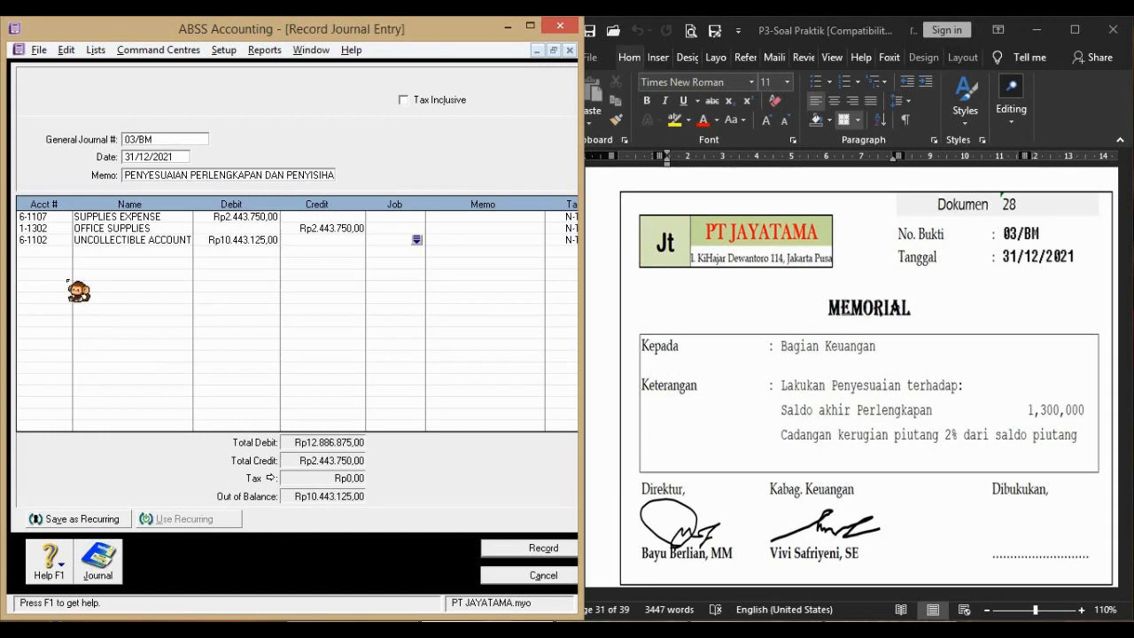
# - Add account 1-1202 ALLOWANCE FOR DOUBTFUL as the fourth line with a credit of Rp10.443.125, and record journal 03/BM
pyautogui.click(64, 251)
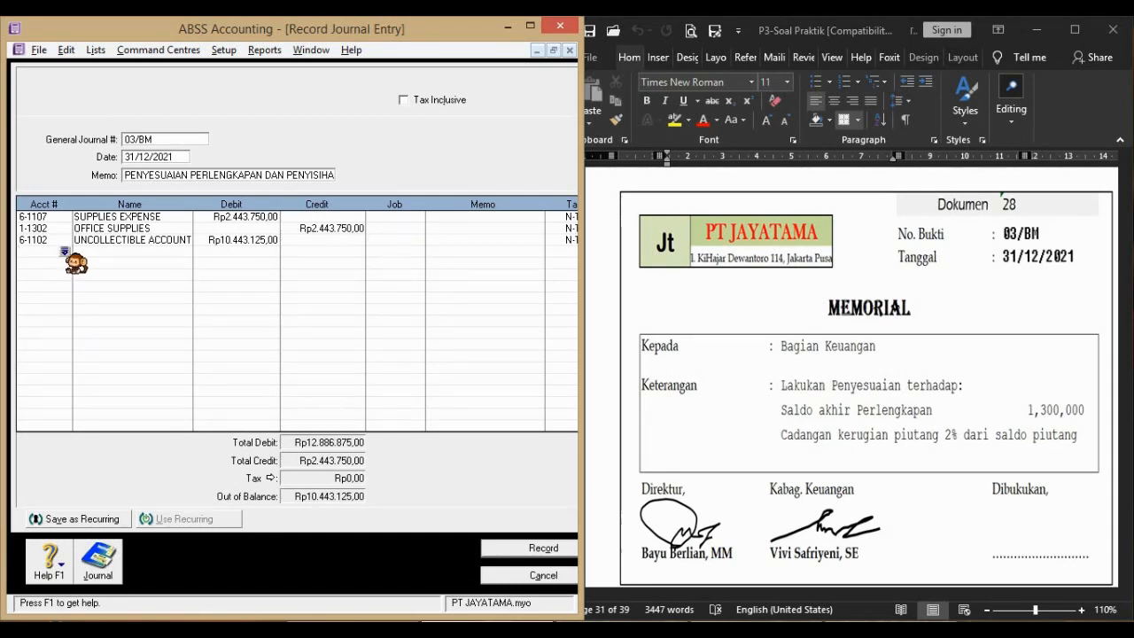
pyautogui.click(64, 252)
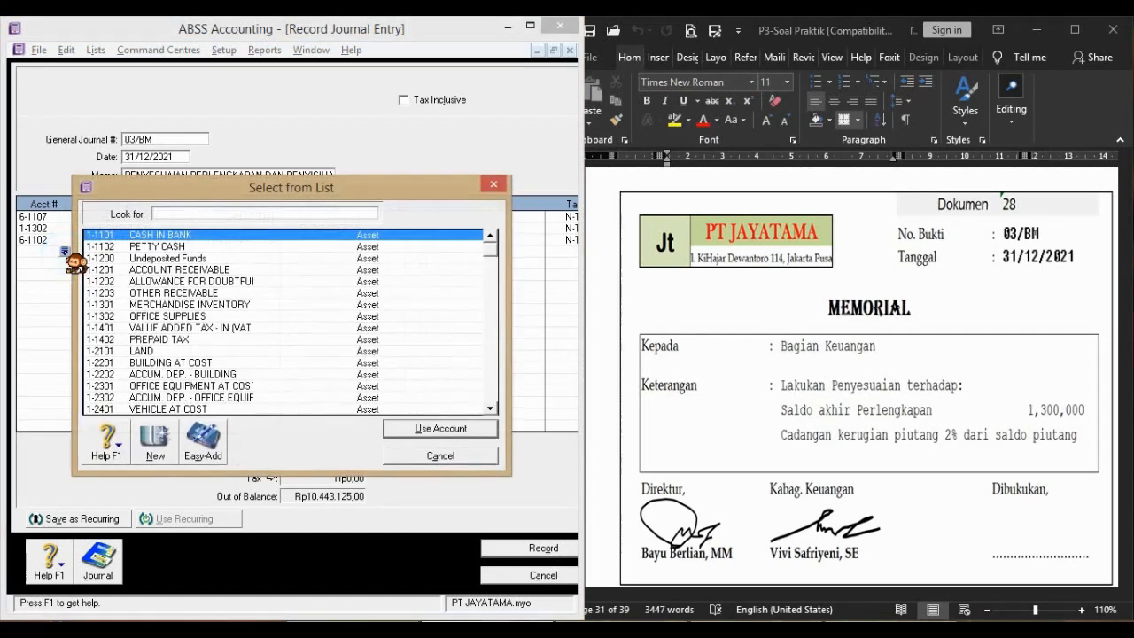
pyautogui.doubleClick(251, 282)
pyautogui.press('Tab')
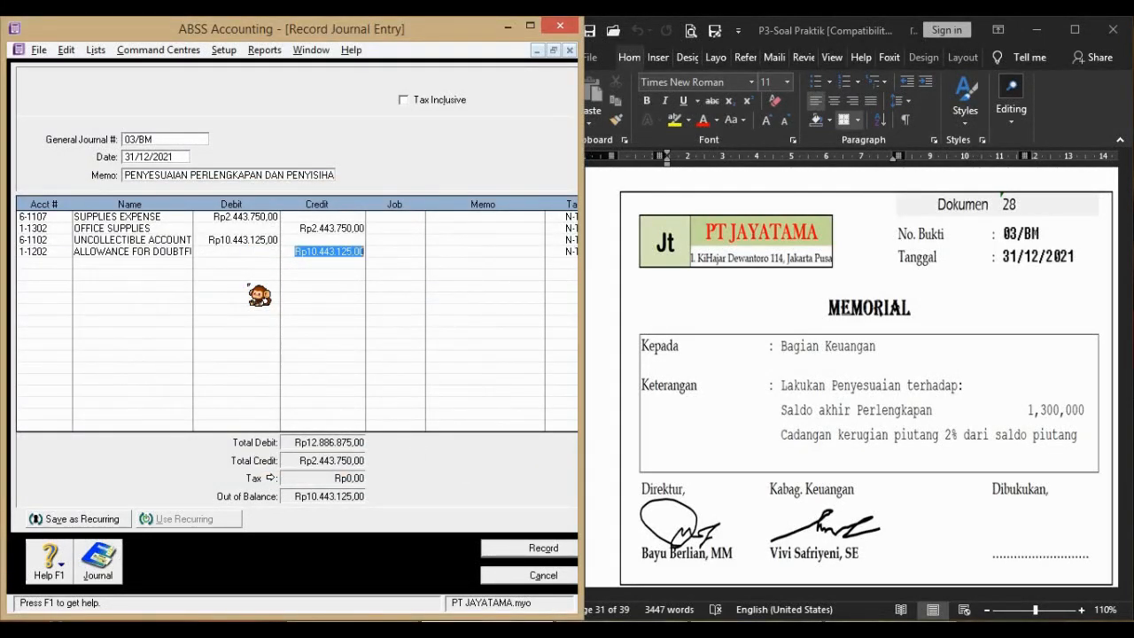
pyautogui.press('Tab')
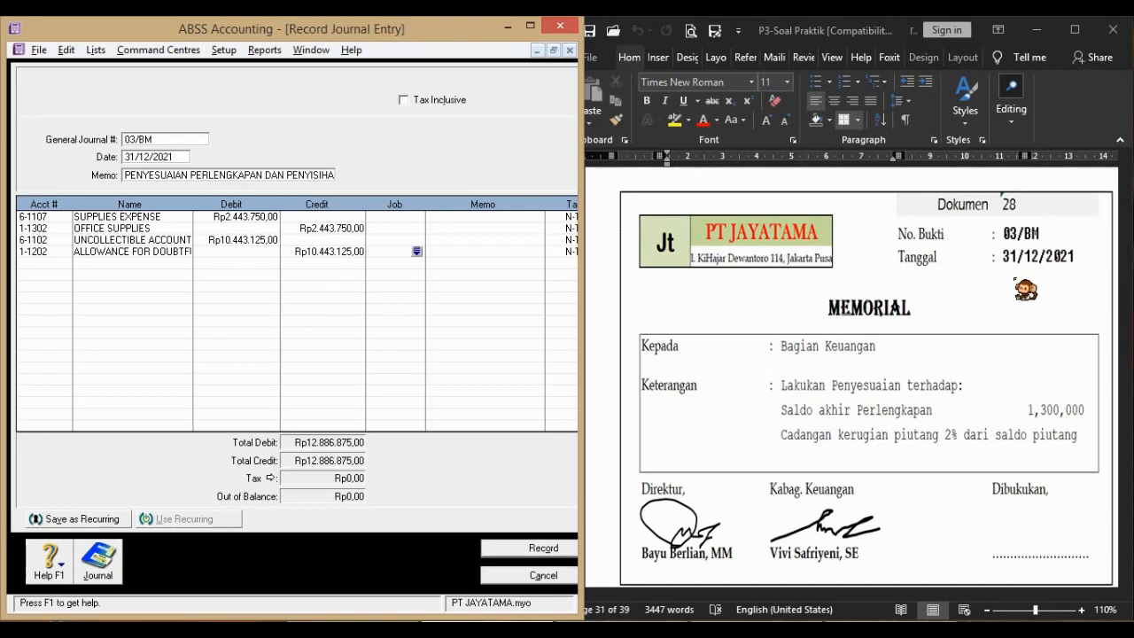
pyautogui.click(574, 549)
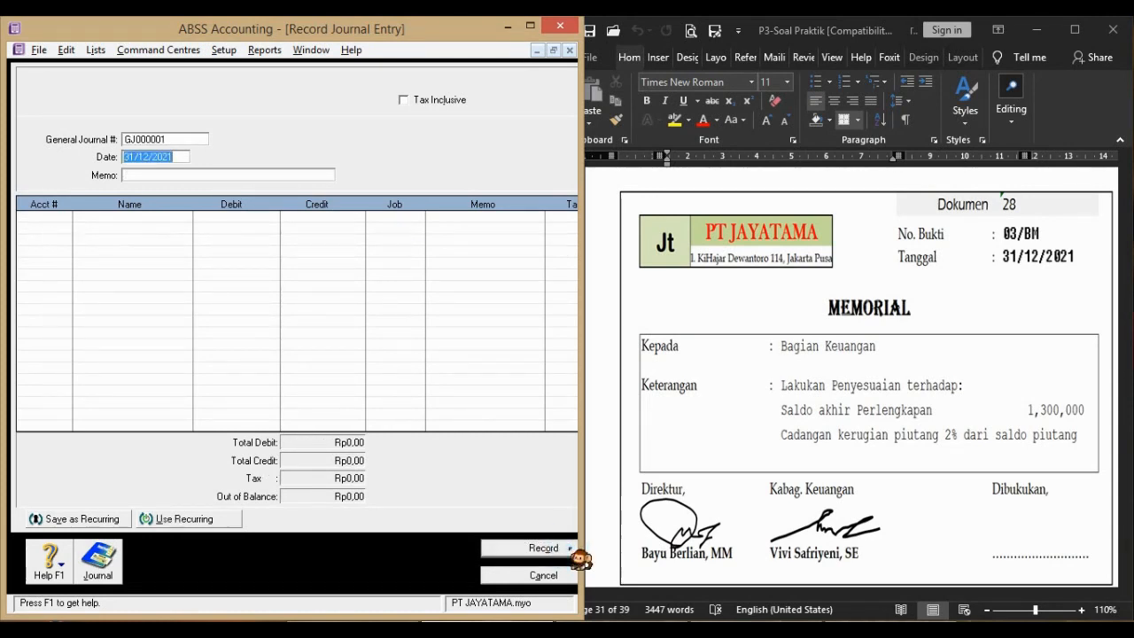
# - Bring up memorial document 29 and number the new journal entry 04/BM
pyautogui.click(612, 449)
pyautogui.scroll(-8, 603, 447)
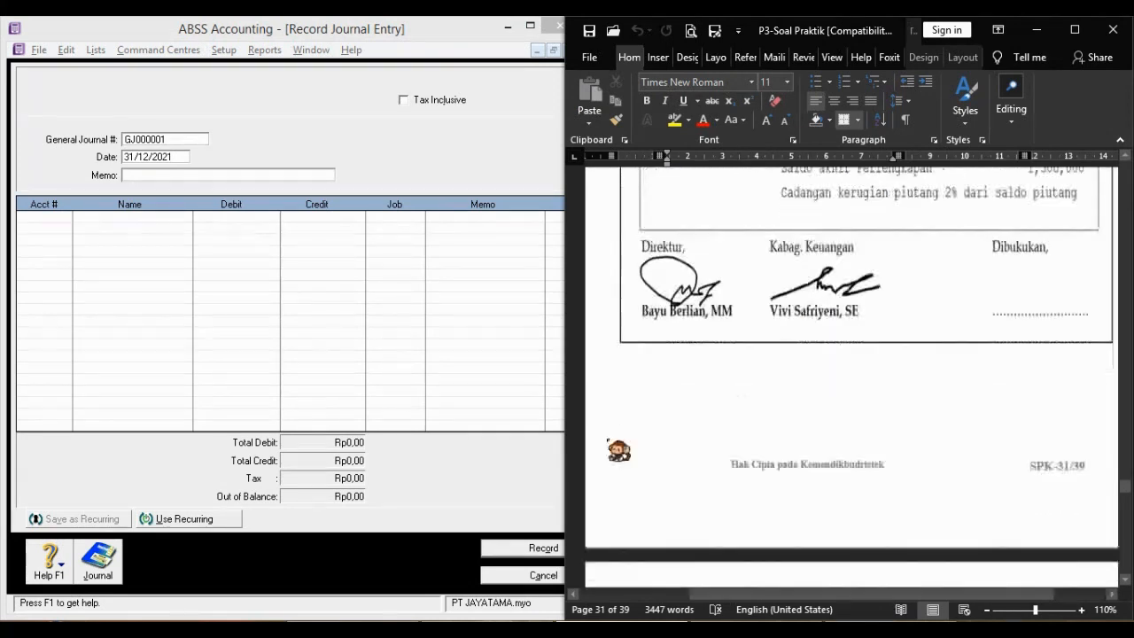
pyautogui.scroll(-6, 602, 447)
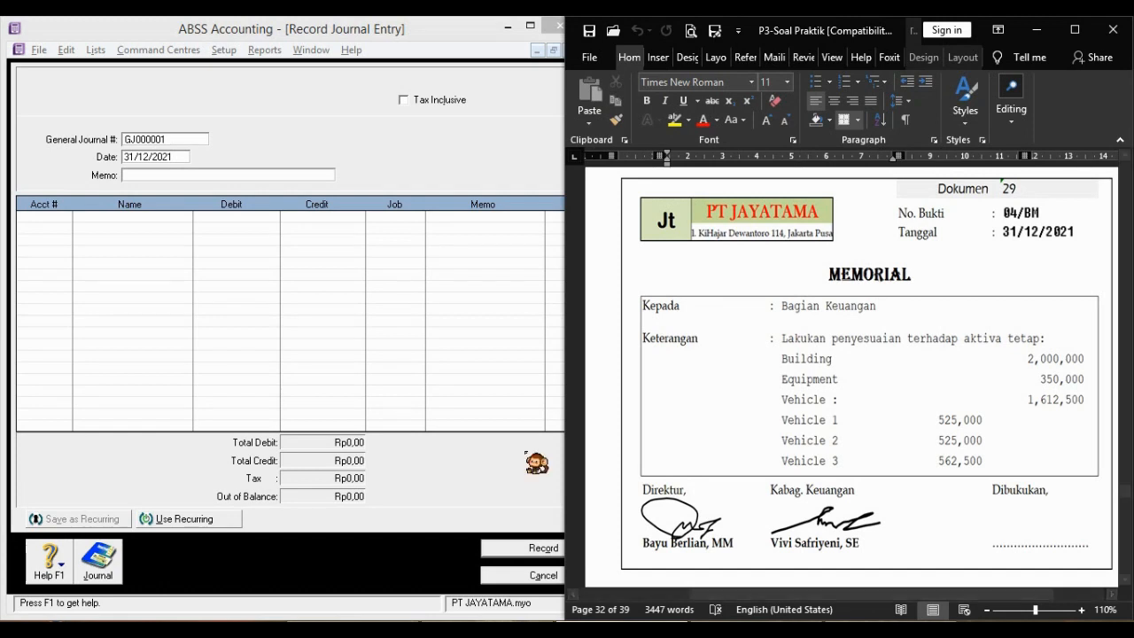
pyautogui.click(481, 457)
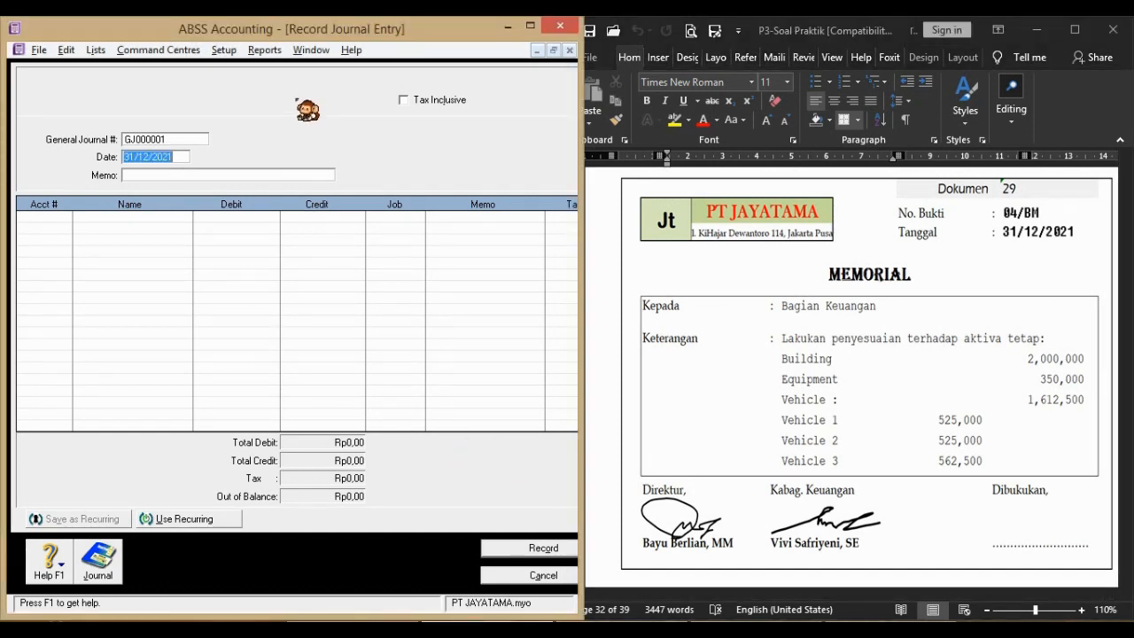
pyautogui.click(190, 139)
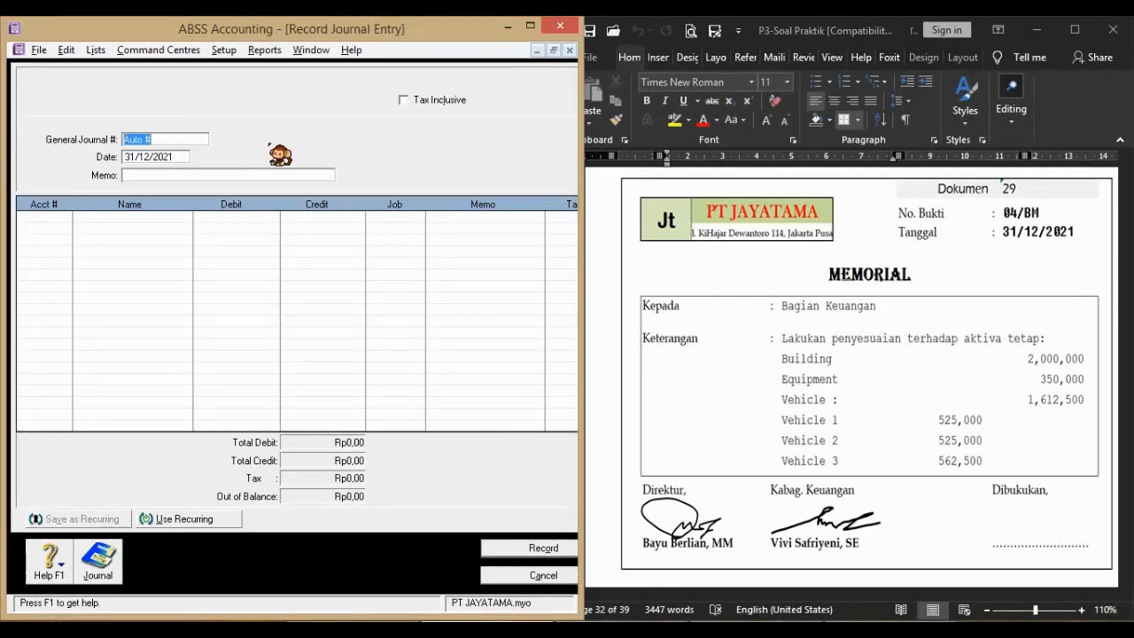
pyautogui.write('04/BM')
pyautogui.press('Tab')
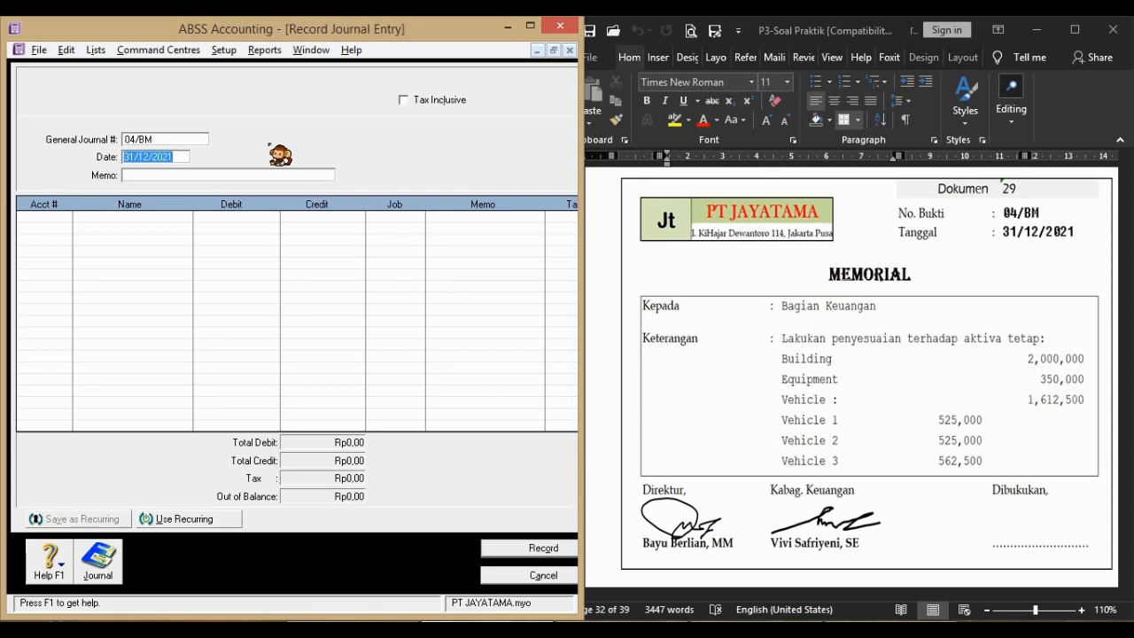
# - Keep the date 31/12/2021 and enter PENYUSUTAN AKTIVA TETAP as the journal memo
pyautogui.press('Tab')
pyautogui.write('PENYUSUTUAN')
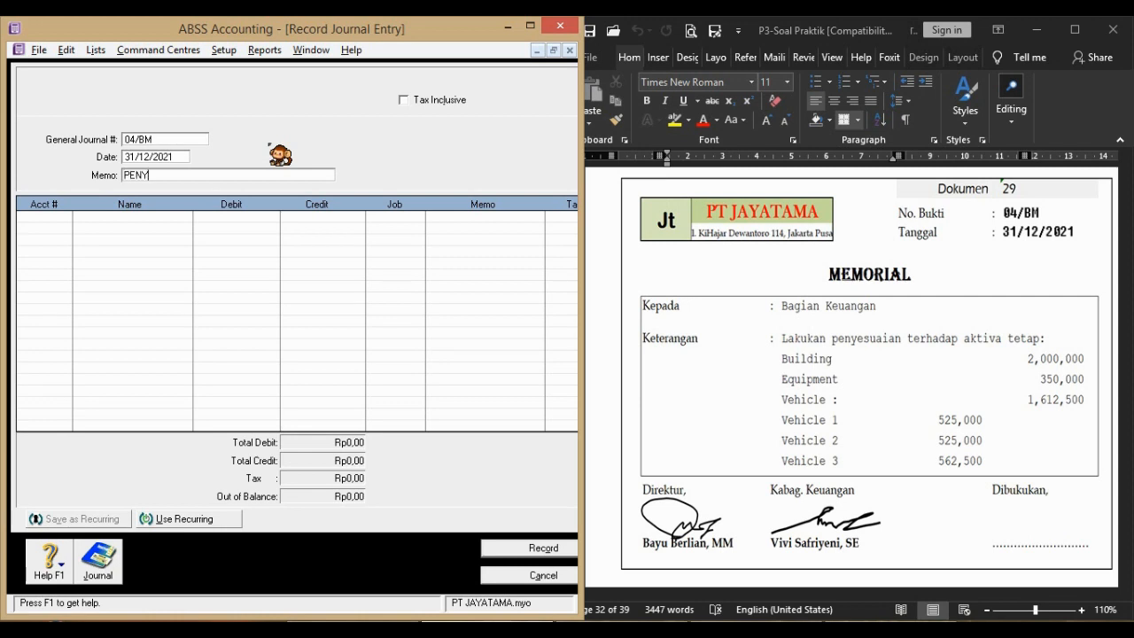
pyautogui.press('BackSpace')
pyautogui.press('BackSpace')
pyautogui.press('BackSpace')
pyautogui.write('AN AKTIVA TETAP')
# - Add account 6-1109, building depreciation expense, as the first journal line with a debit of Rp2.000.000
pyautogui.click(65, 218)
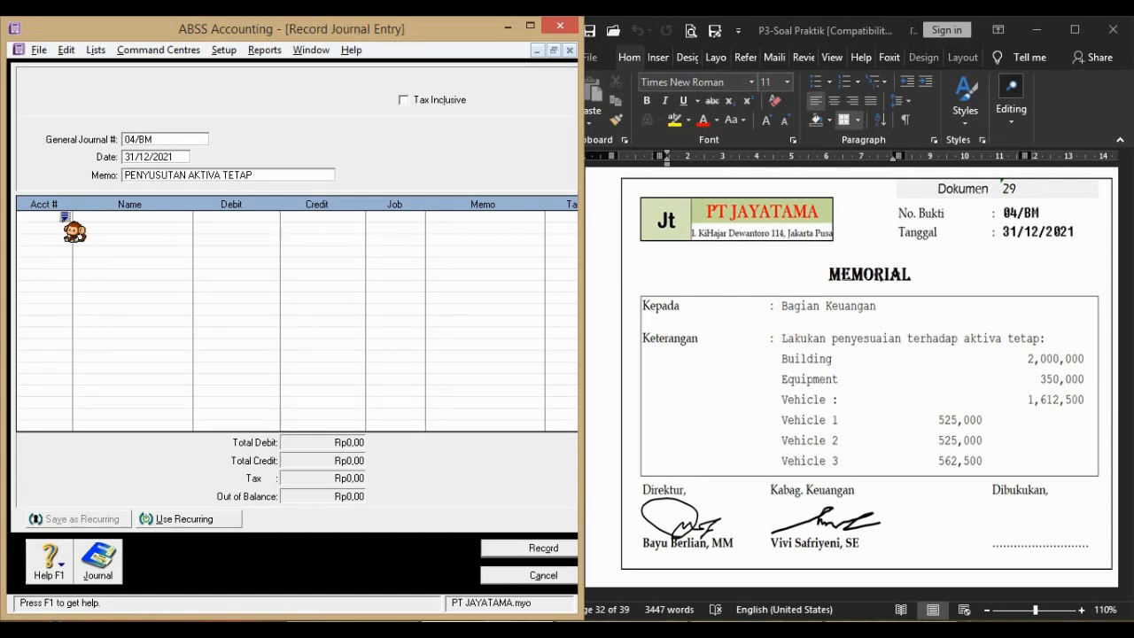
pyautogui.click(64, 217)
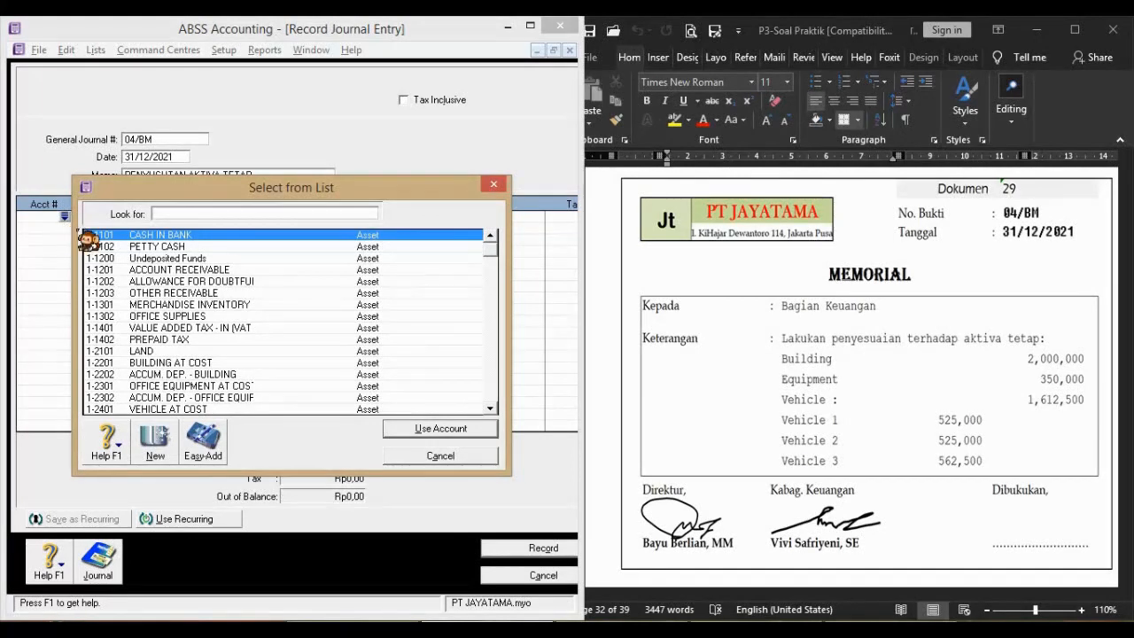
pyautogui.write('6')
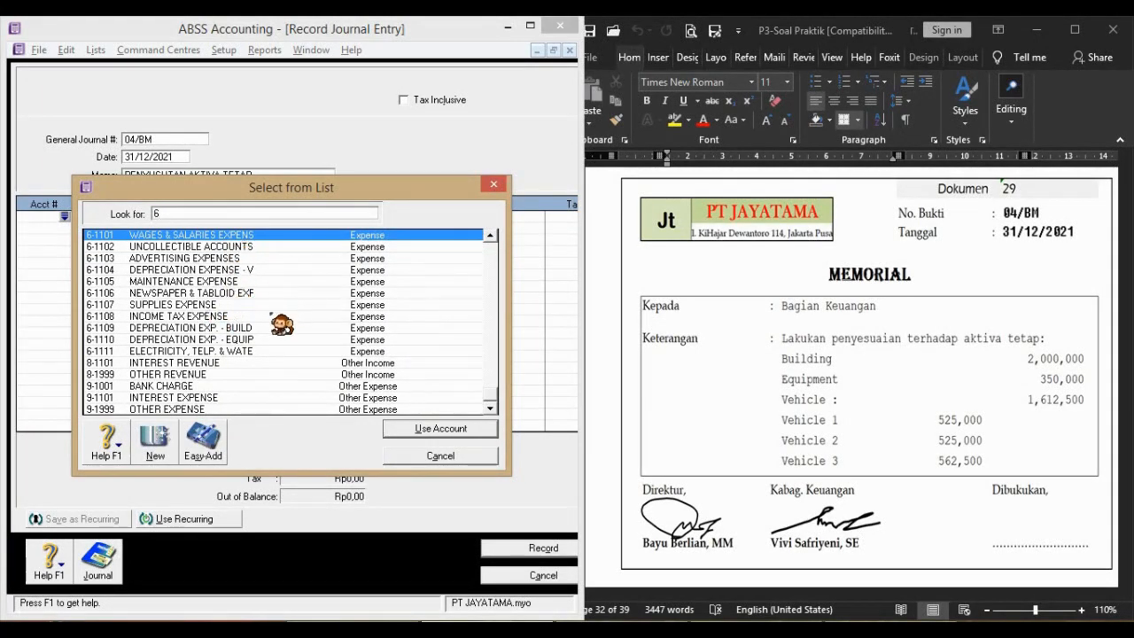
pyautogui.click(245, 327)
pyautogui.click(387, 431)
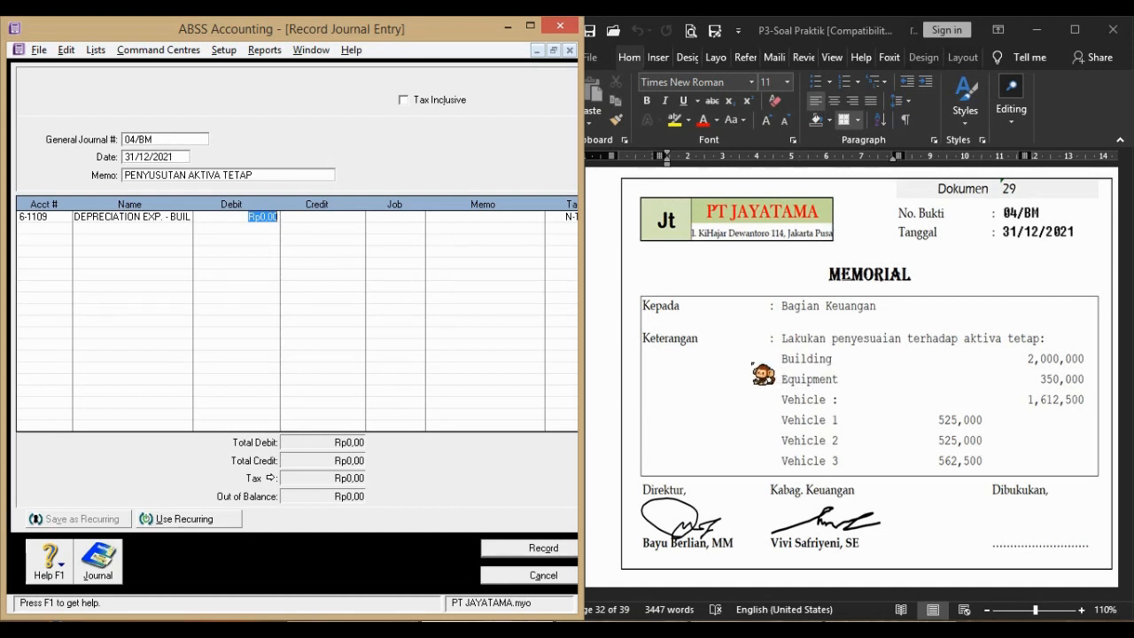
pyautogui.write('2')
pyautogui.write('000000')
pyautogui.press('Return')
# - Add account 6-1110, equipment depreciation expense, as the second journal line with a debit of Rp350.000
pyautogui.write('6')
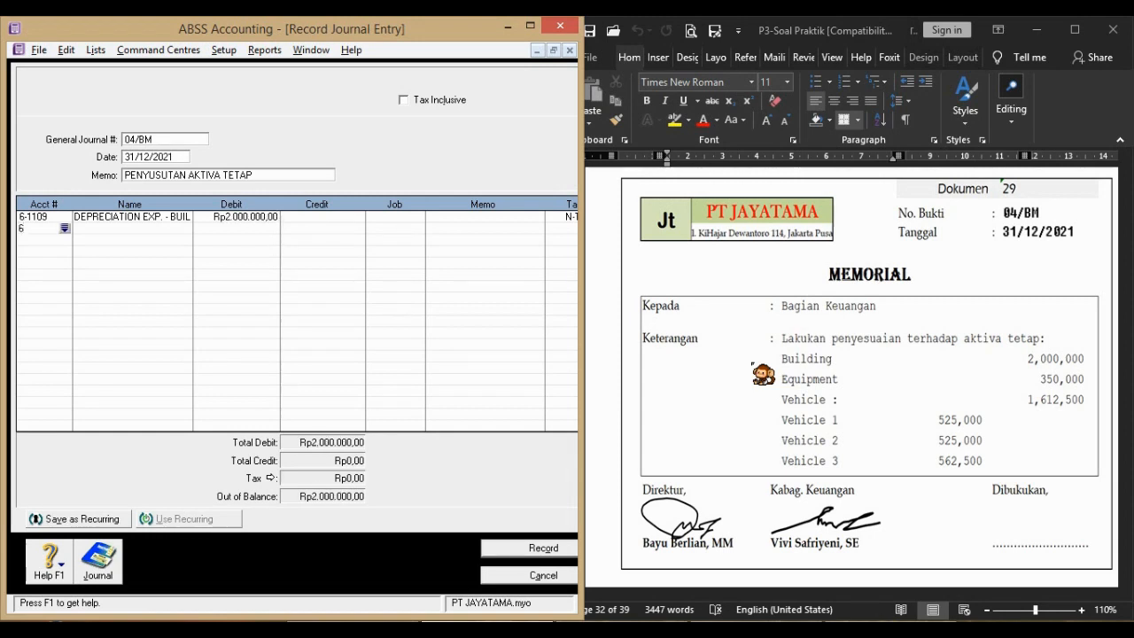
pyautogui.press('Tab')
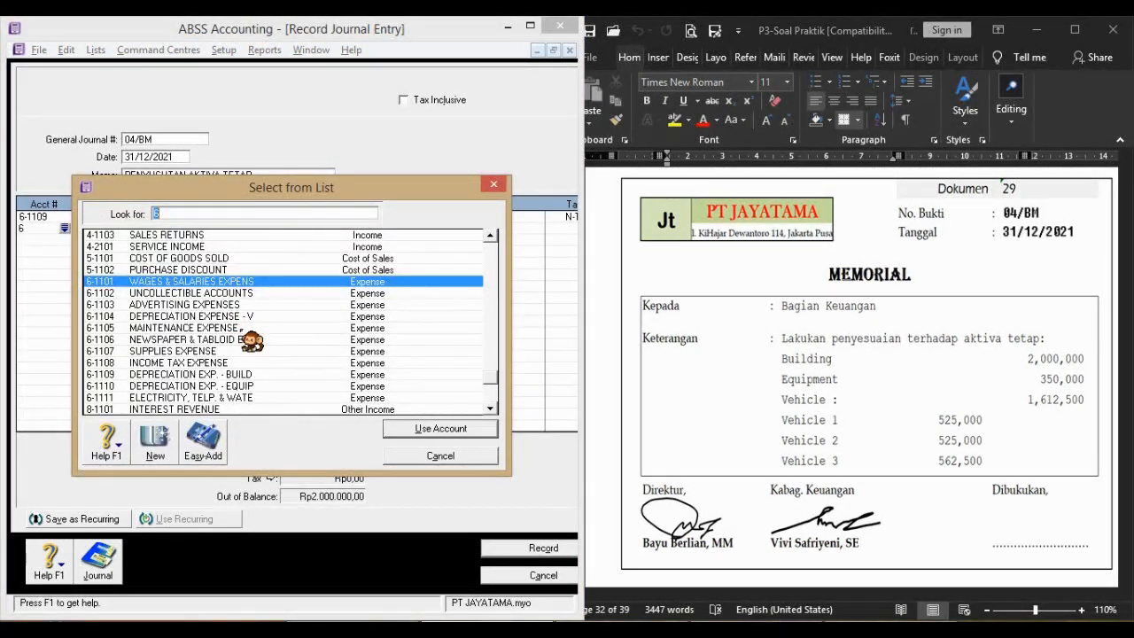
pyautogui.doubleClick(230, 386)
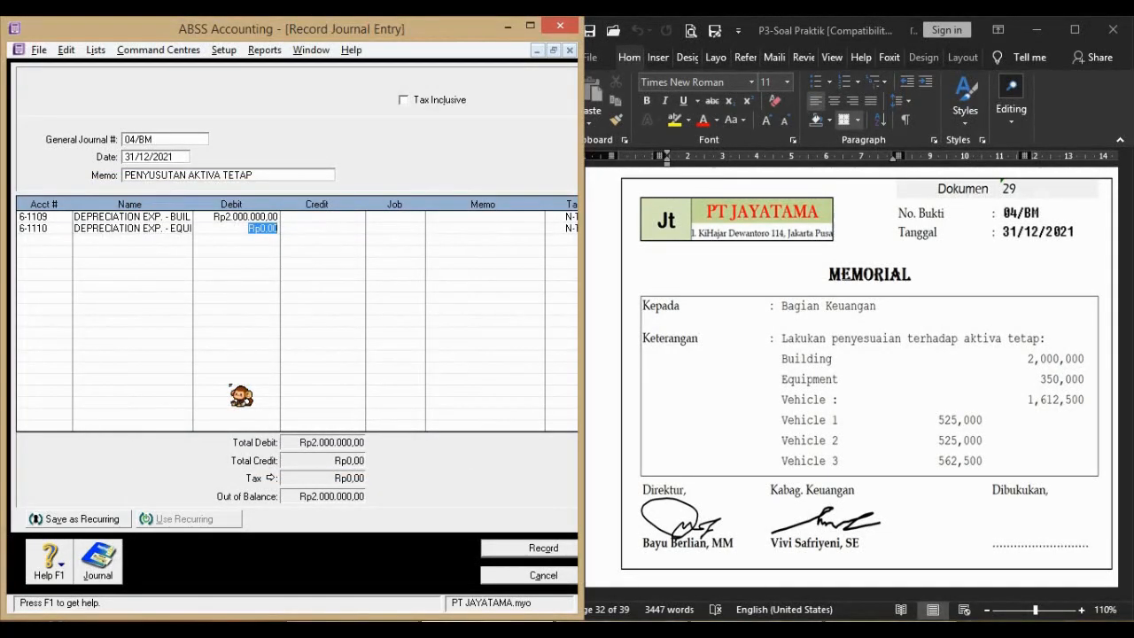
pyautogui.write('350000')
pyautogui.press('Return')
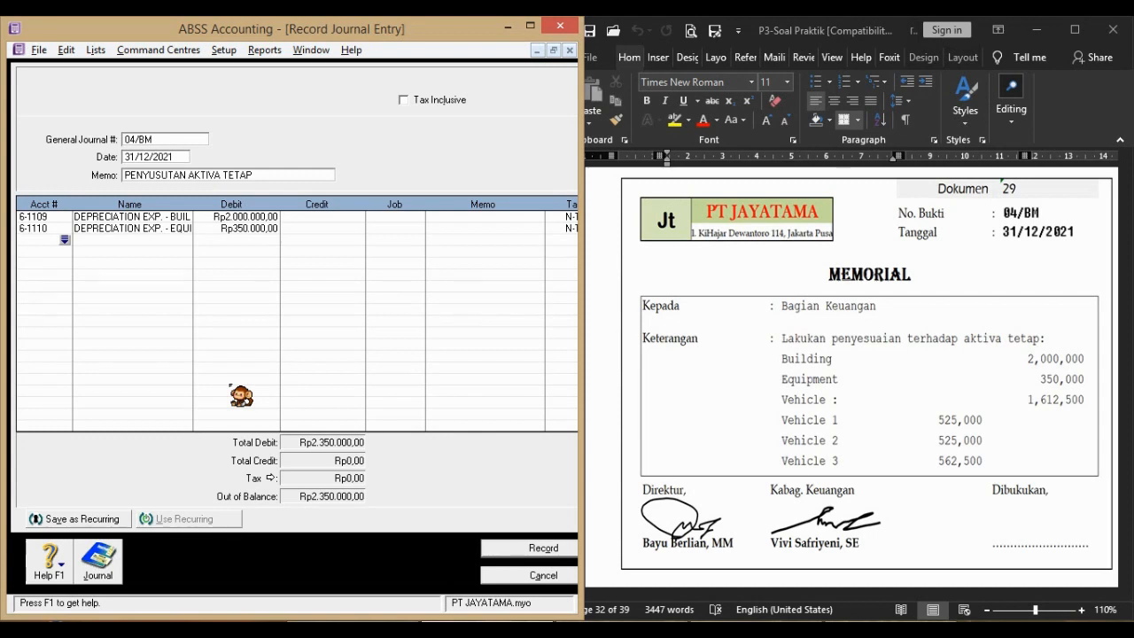
# - Add account 6-1104, vehicle depreciation expense, as the third journal line with a debit of Rp1.612.500
pyautogui.write('6')
pyautogui.press('Tab')
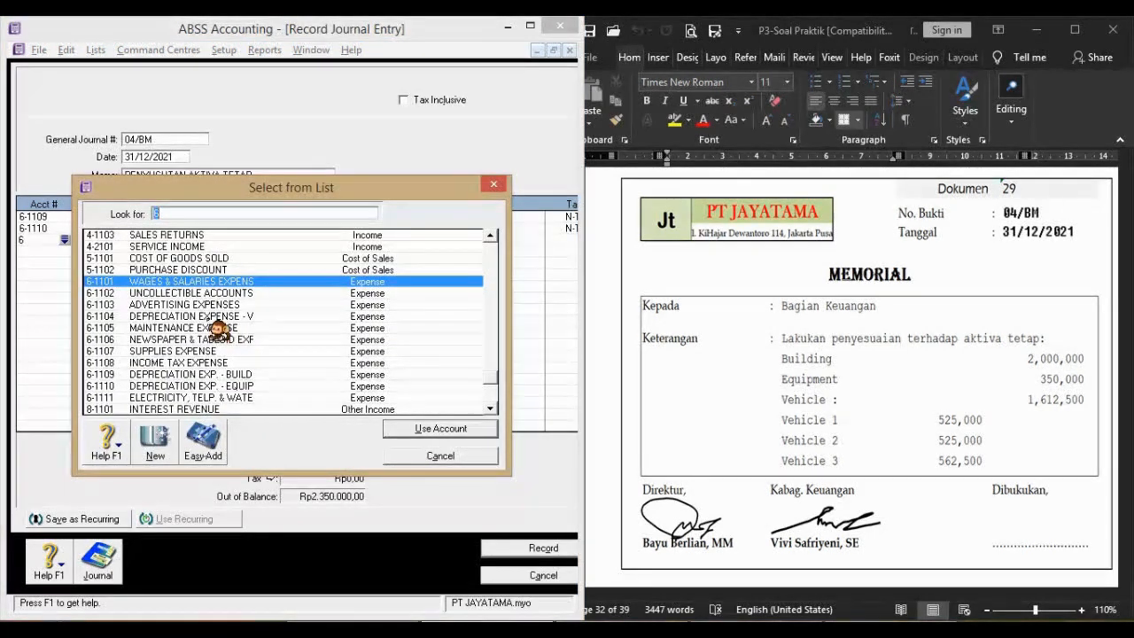
pyautogui.write('6-1104')
pyautogui.press('Return')
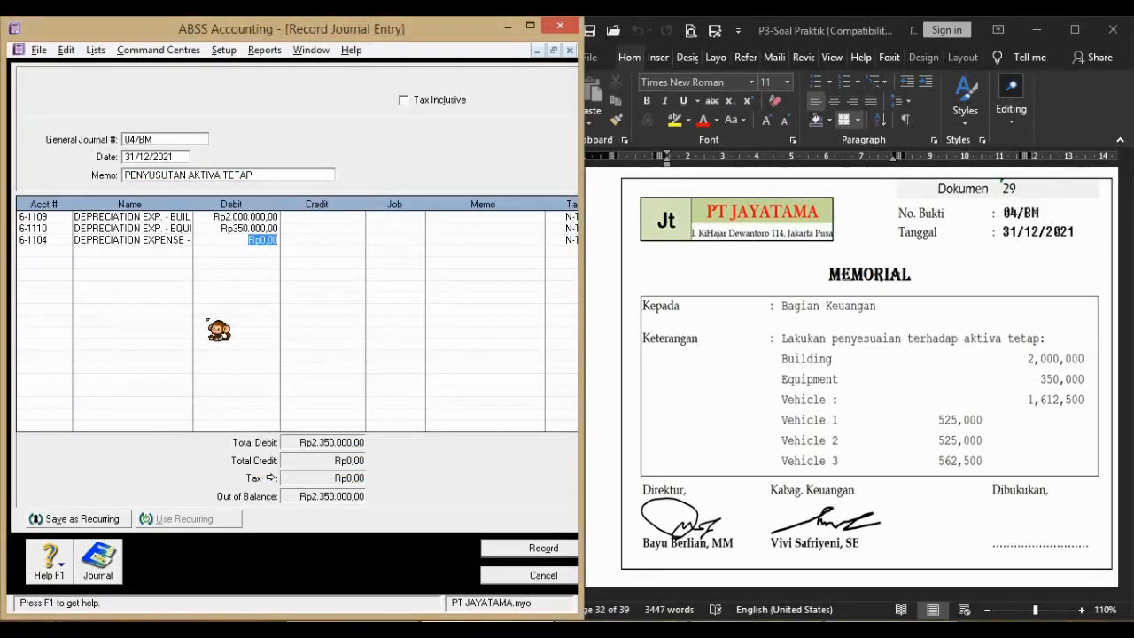
pyautogui.write('1612500')
pyautogui.press('Return')
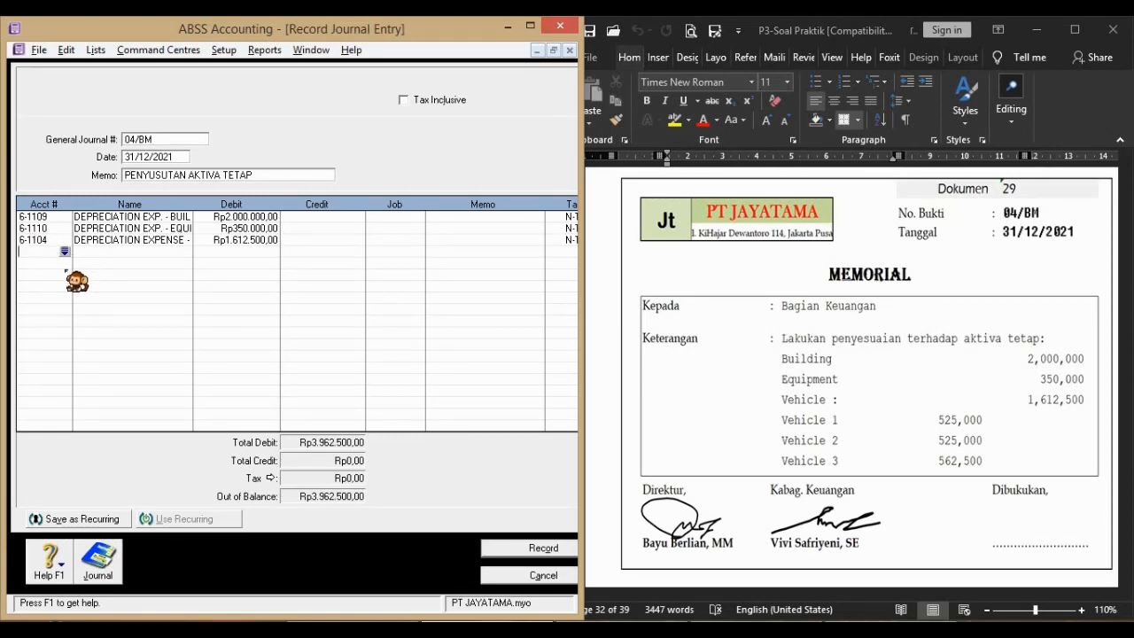
# - Add account 1-2202, accumulated depreciation of buildings, as the fourth journal line with a credit of Rp2.000.000
pyautogui.press('Tab')
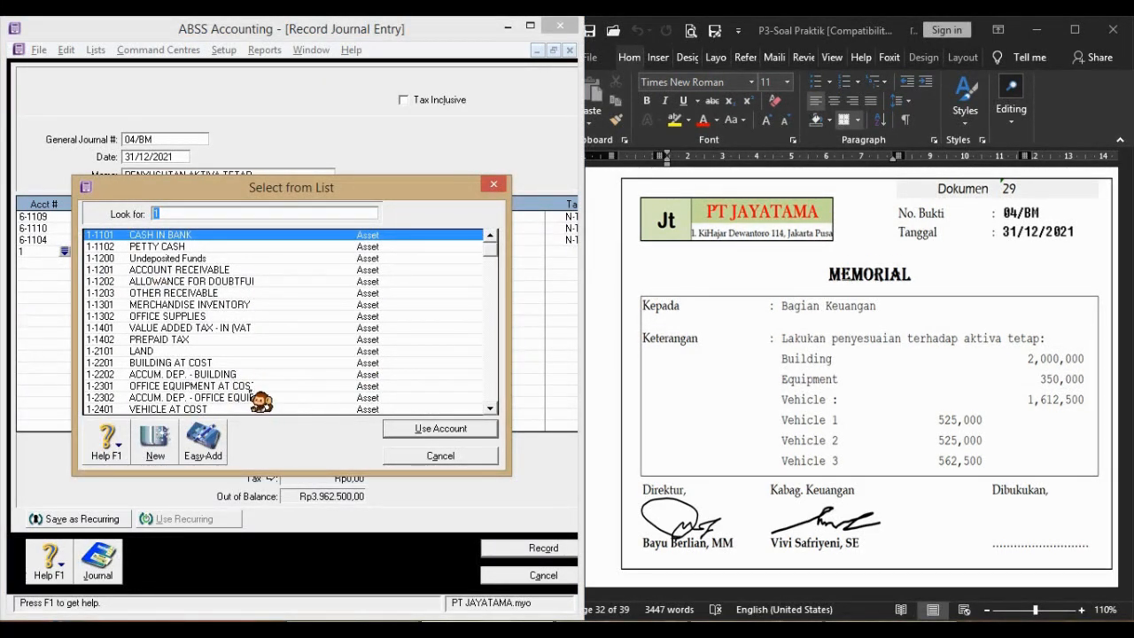
pyautogui.scroll(-3, 284, 319)
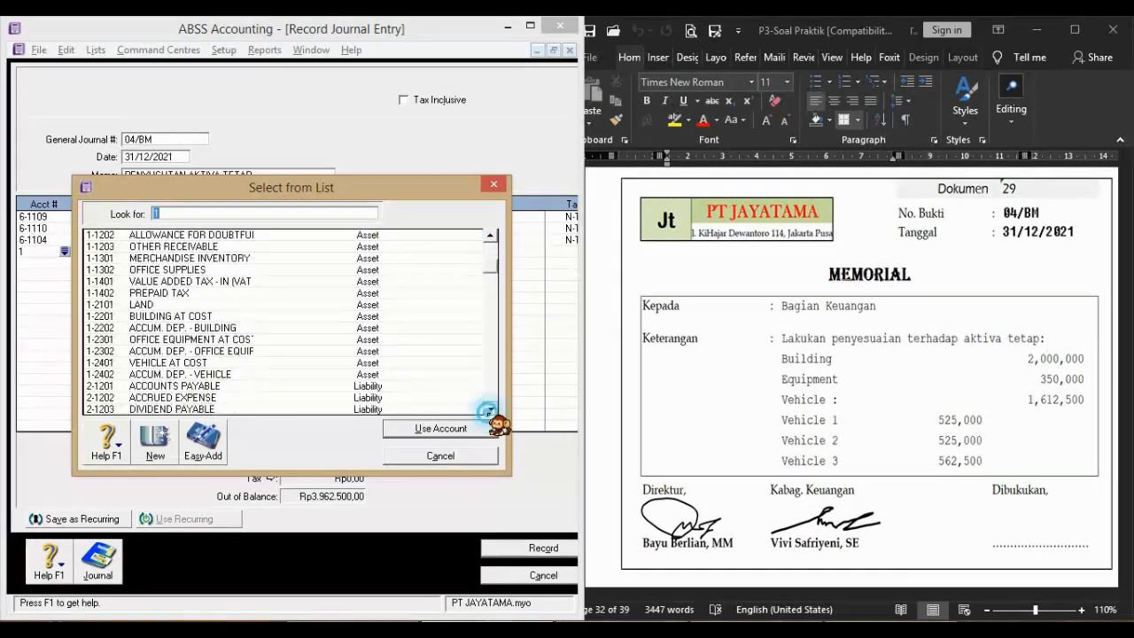
pyautogui.click(491, 411)
pyautogui.click(490, 411)
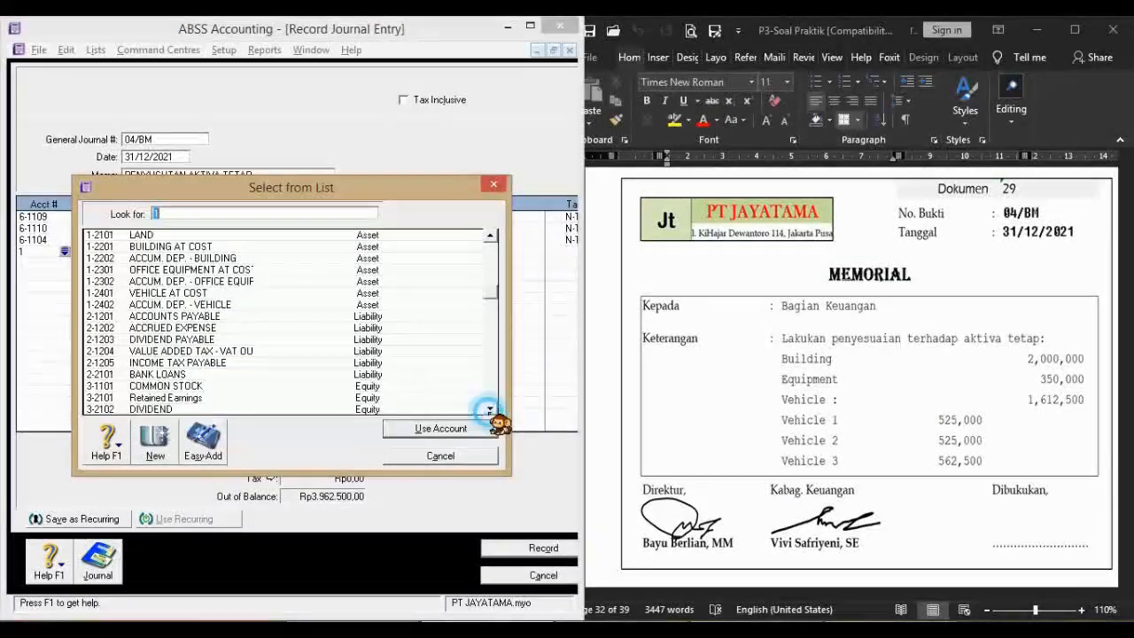
pyautogui.doubleClick(229, 258)
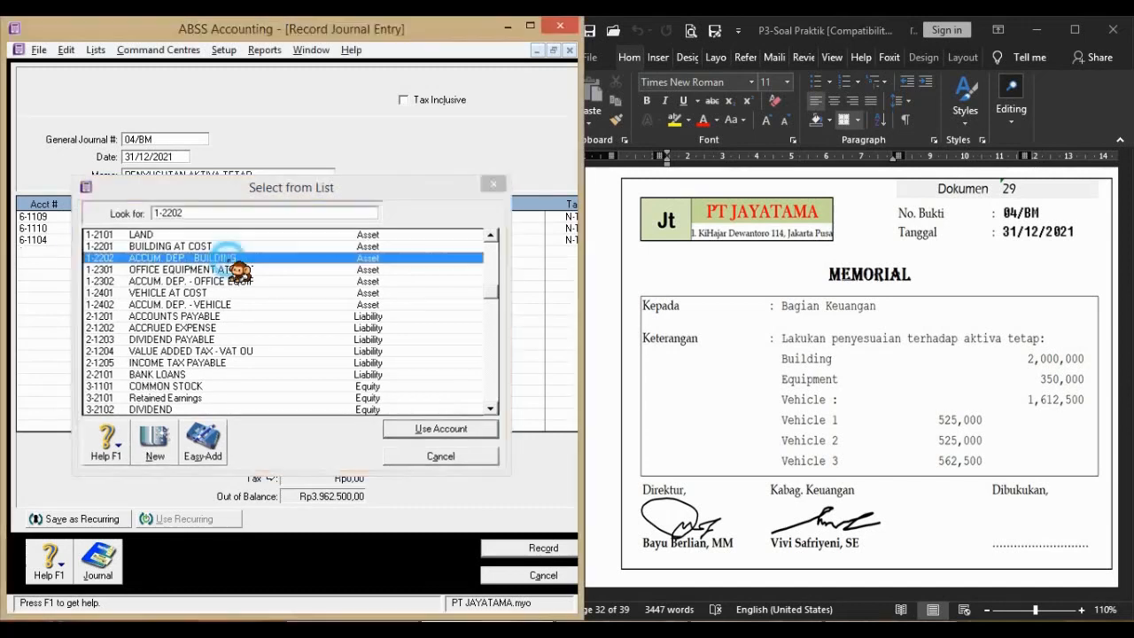
pyautogui.press('Tab')
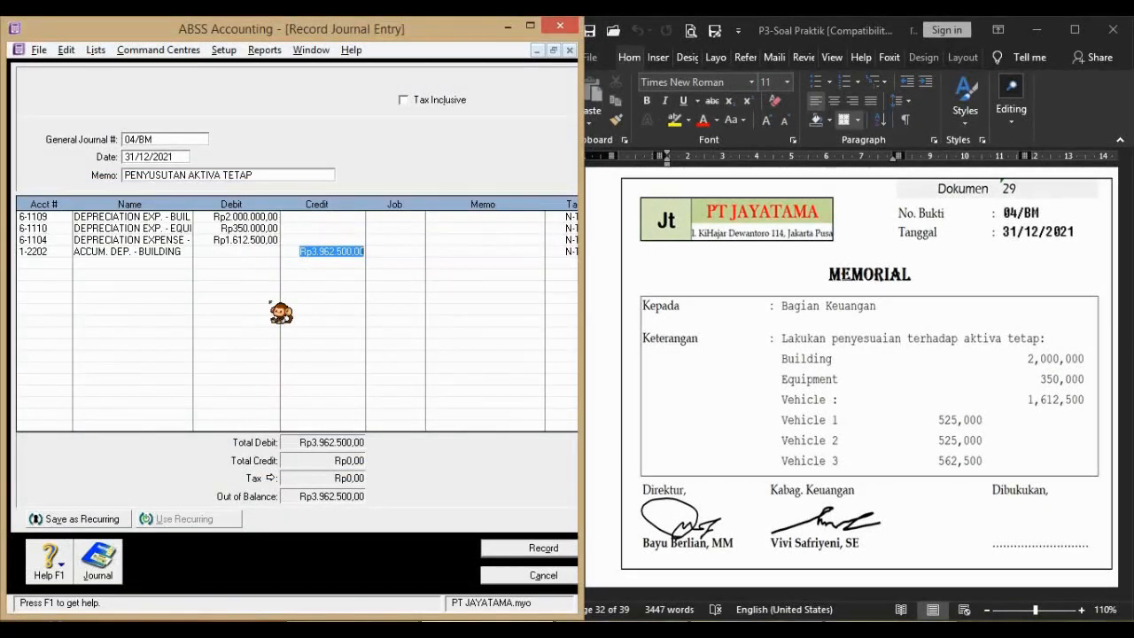
pyautogui.write('20')
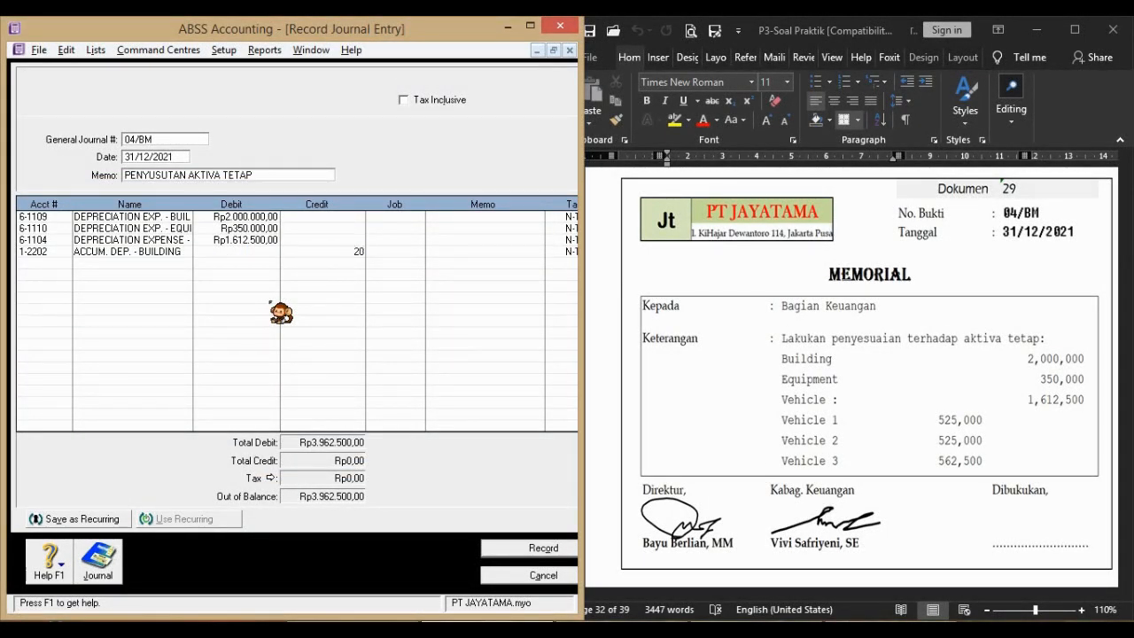
pyautogui.write('00000')
pyautogui.press('Return')
# - Add account 1-2302, accumulated depreciation of office equipment, as the fifth journal line with a credit of Rp350.000
pyautogui.write('1')
pyautogui.press('Return')
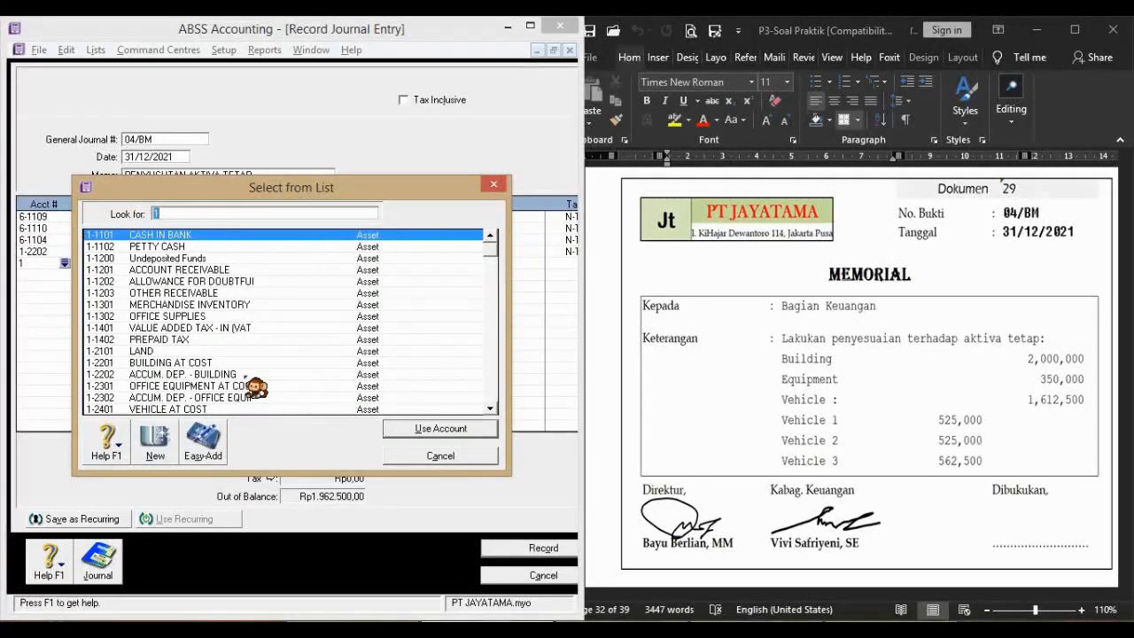
pyautogui.doubleClick(489, 408)
pyautogui.click(489, 408)
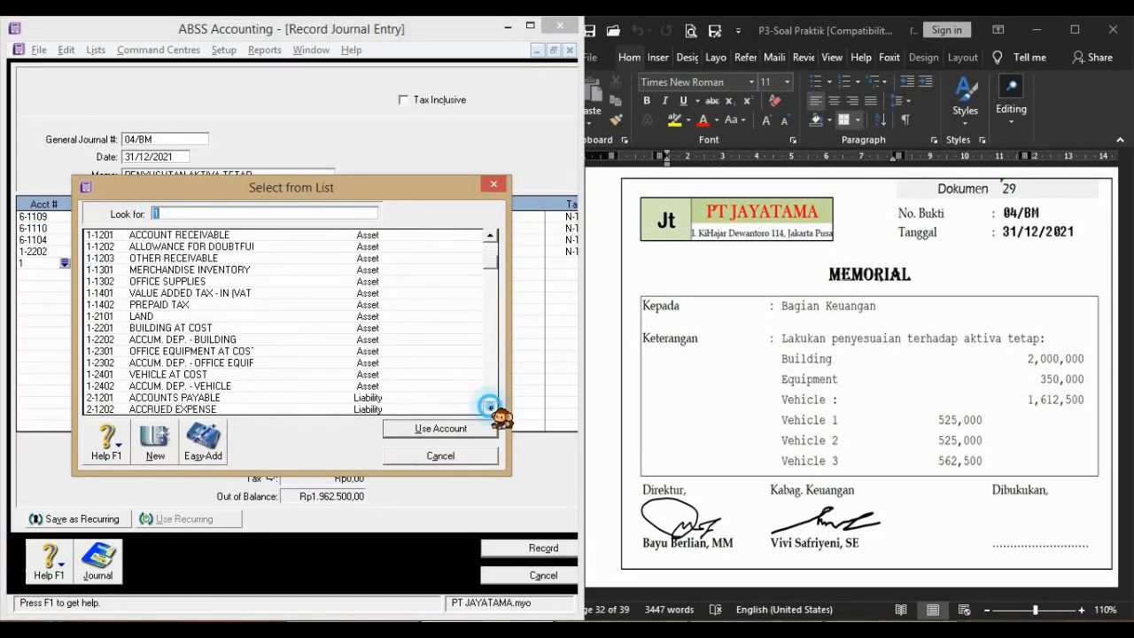
pyautogui.click(489, 408)
pyautogui.click(489, 408)
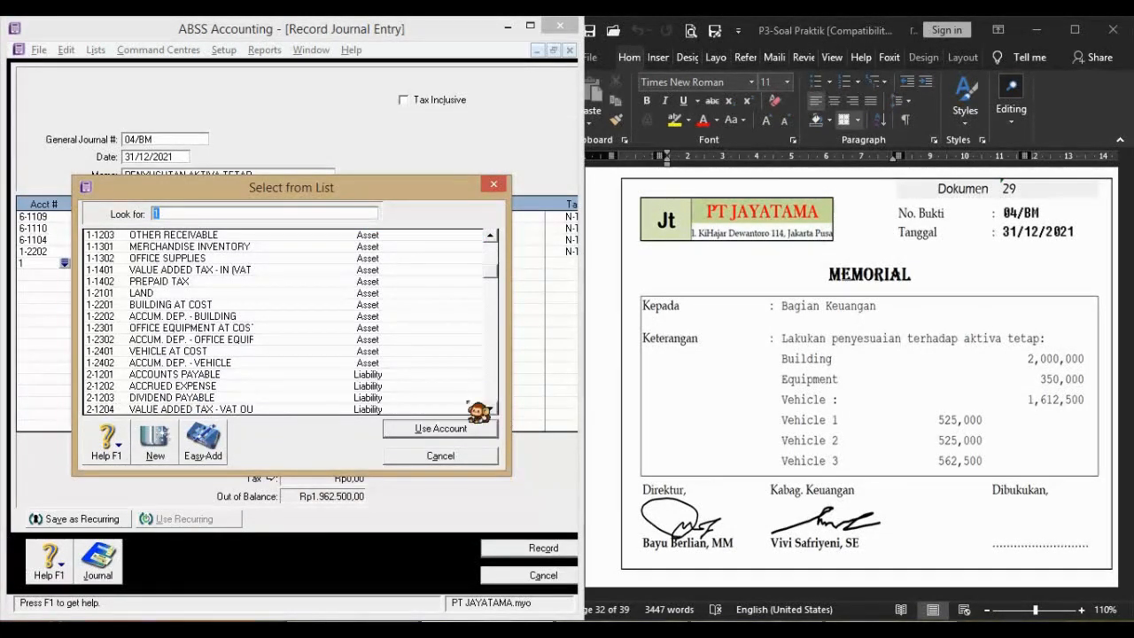
pyautogui.write('1-2302')
pyautogui.press('Return')
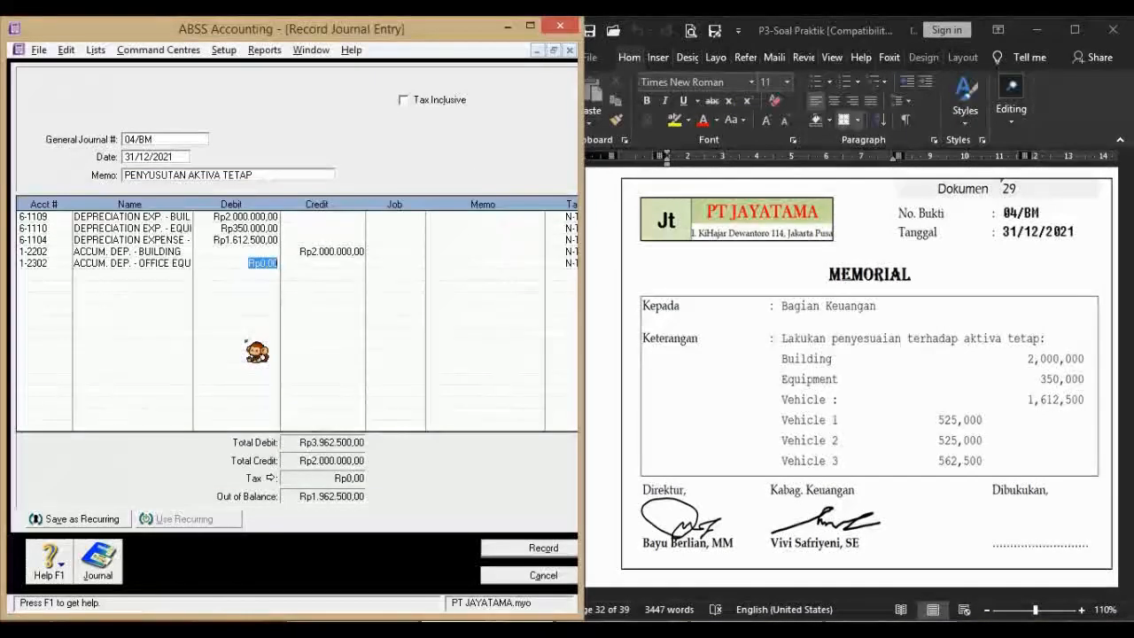
pyautogui.press('Tab')
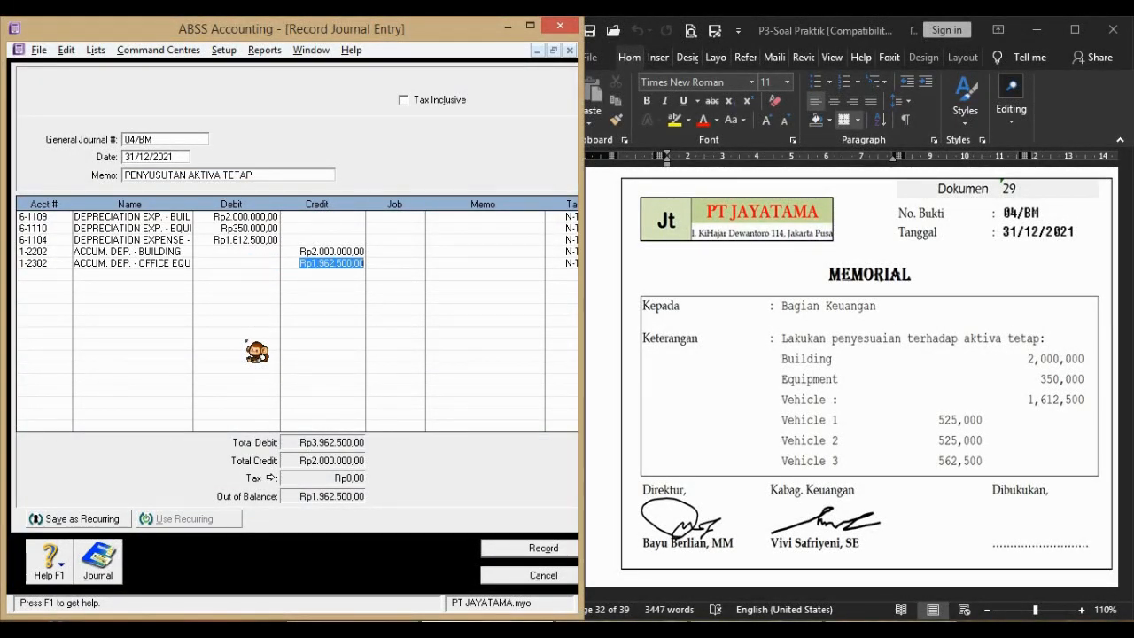
pyautogui.write('350000')
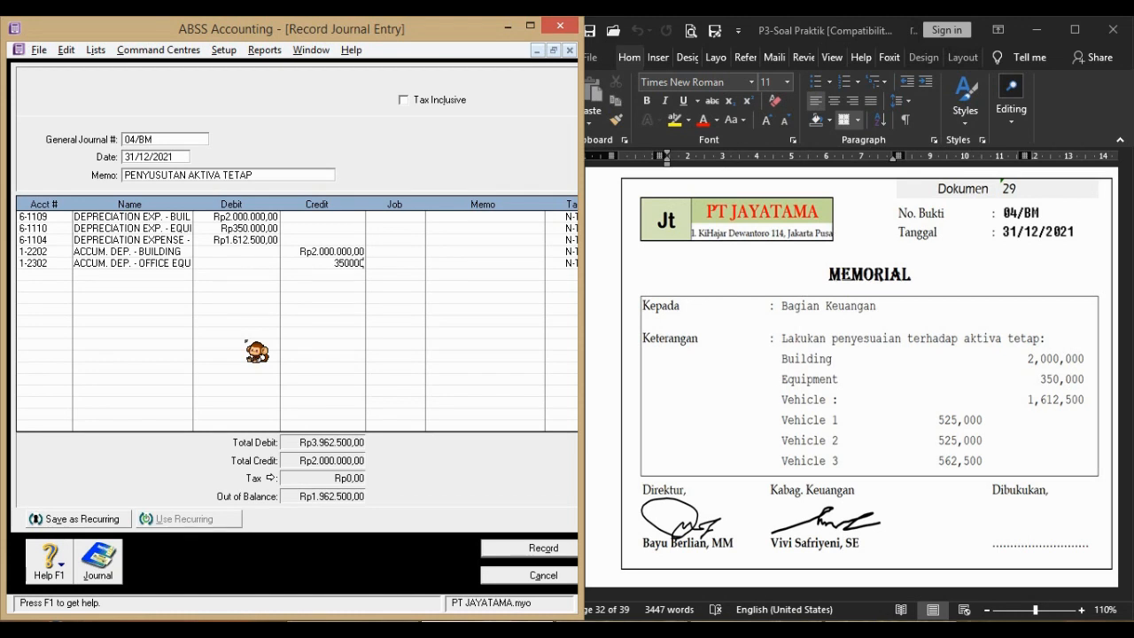
pyautogui.press('Return')
# - Add account 1-2402, accumulated depreciation of vehicles, with a credit of Rp1.612.500, and record the journal entry
pyautogui.press('Return')
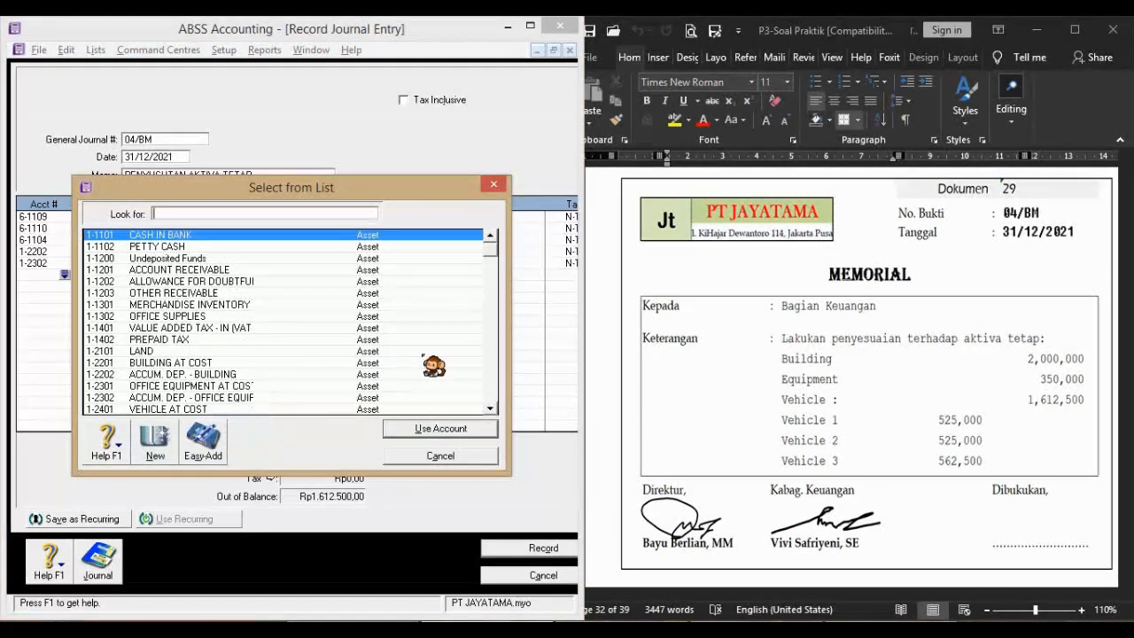
pyautogui.scroll(-3, 501, 417)
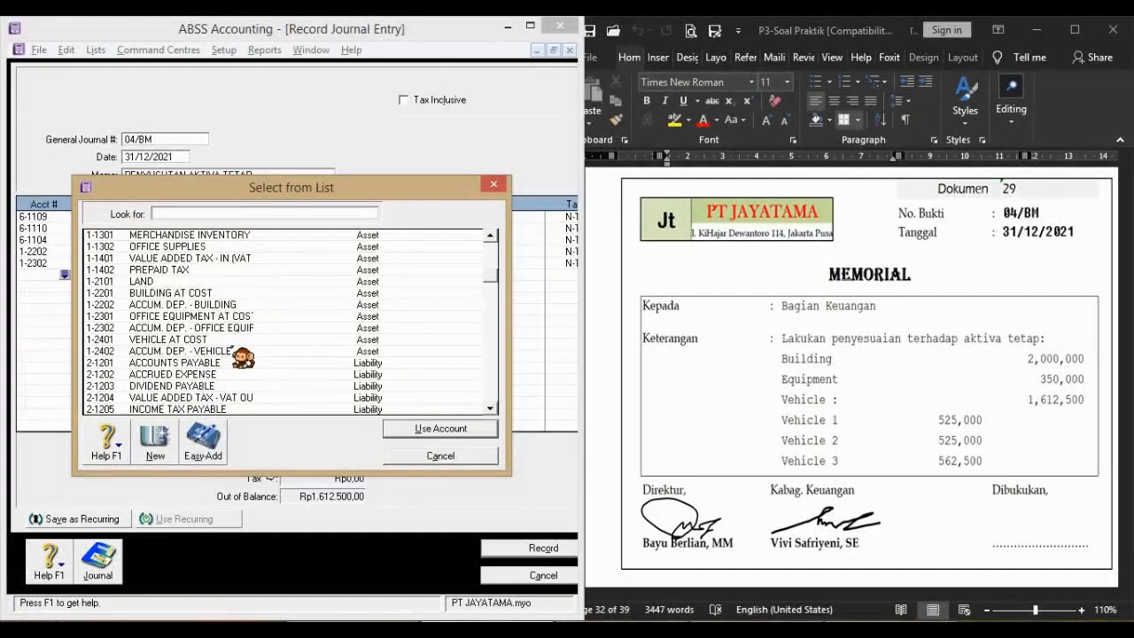
pyautogui.doubleClick(232, 351)
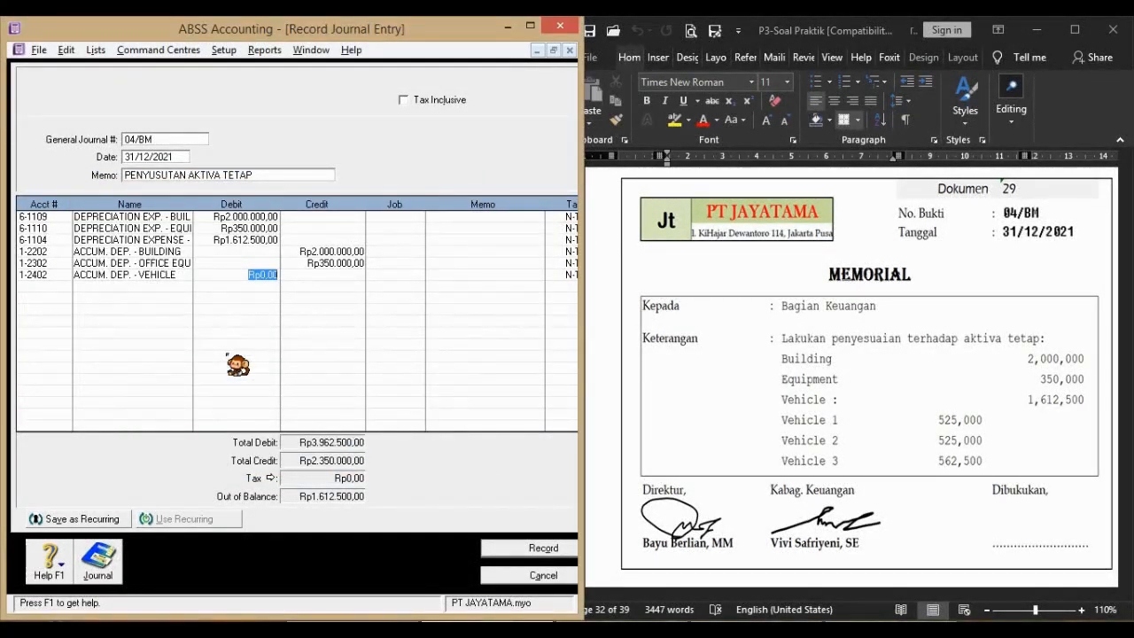
pyautogui.press('Tab')
pyautogui.press('Tab')
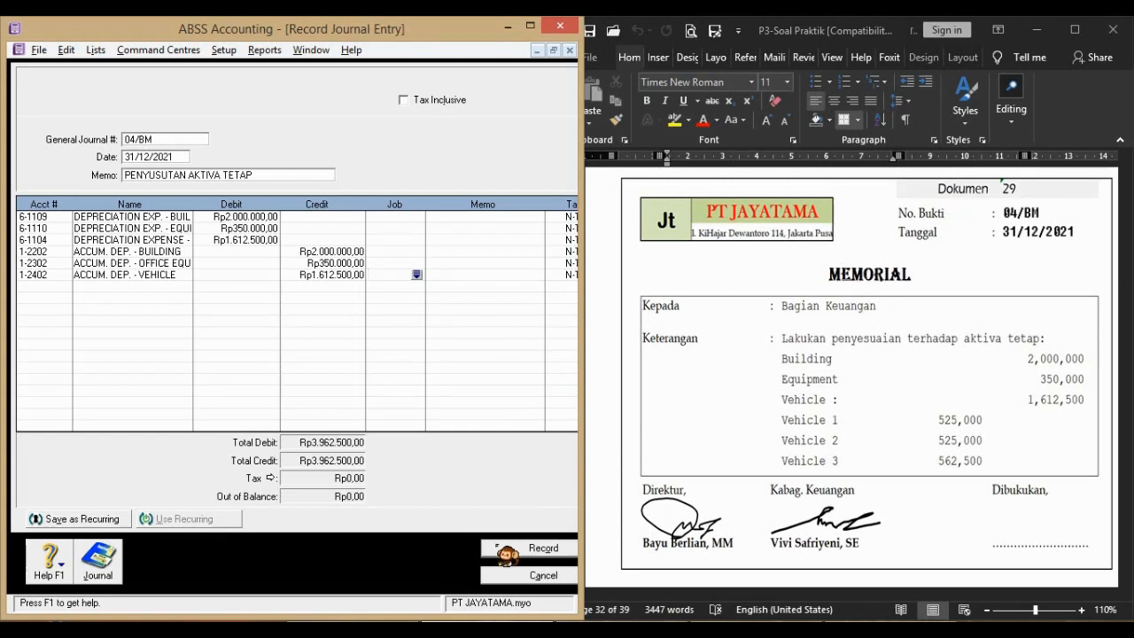
pyautogui.click(532, 548)
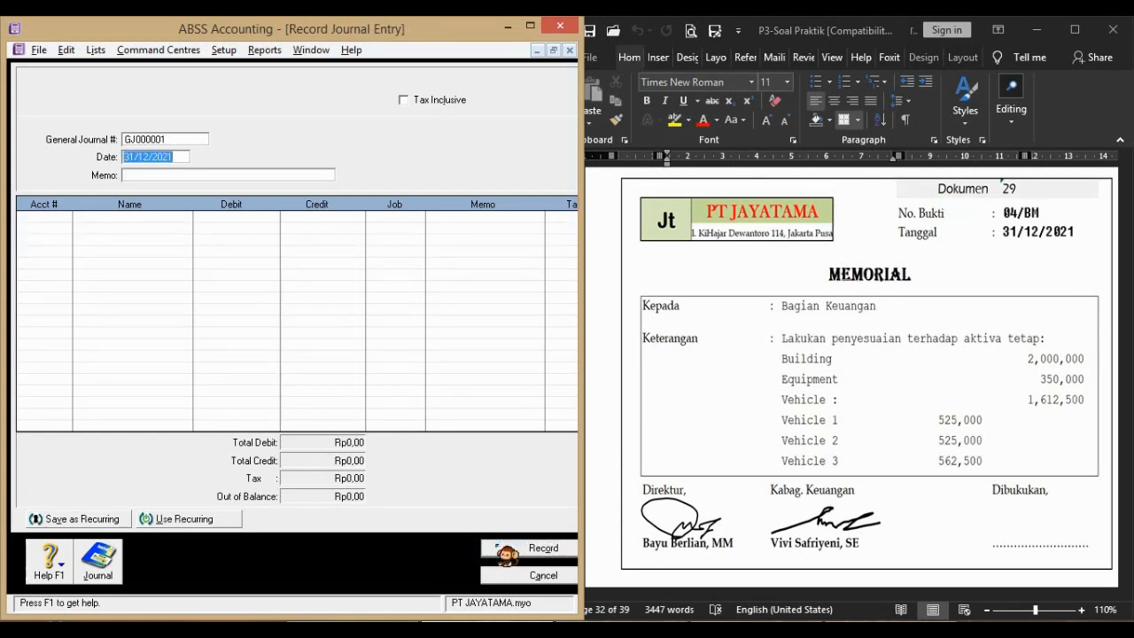
# - Consult memorial document 30 in Word, and head the new journal entry in ABSS Accounting with number 05/BM and memo UTANG GAJI BULAN DES 2021
pyautogui.click(607, 448)
pyautogui.scroll(-8, 608, 448)
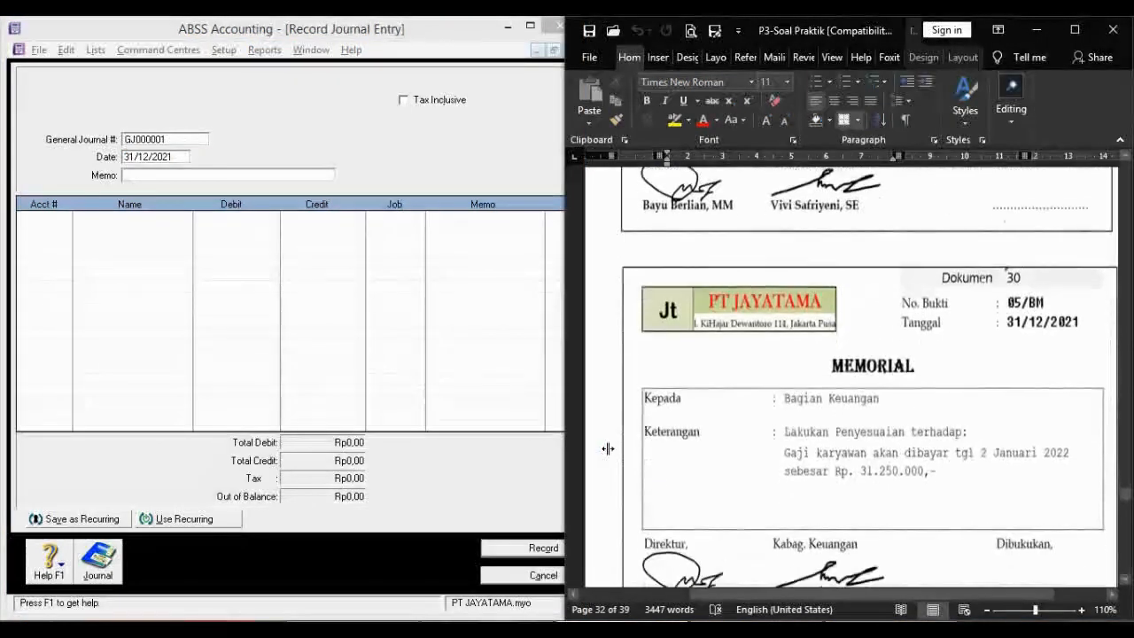
pyautogui.scroll(1, 608, 449)
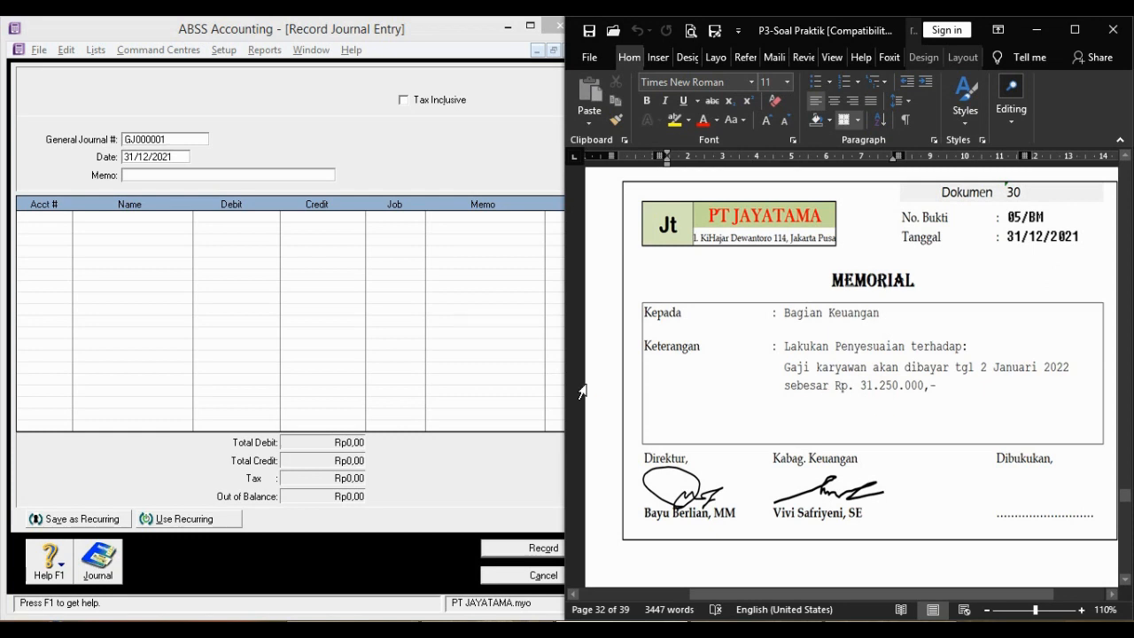
pyautogui.click(522, 456)
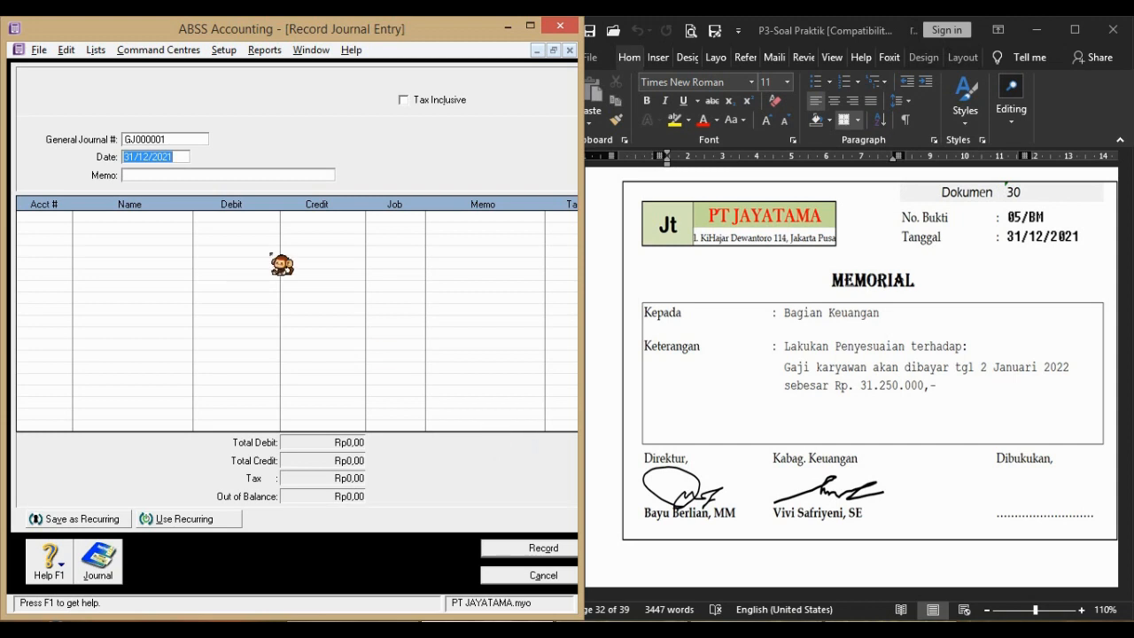
pyautogui.click(191, 136)
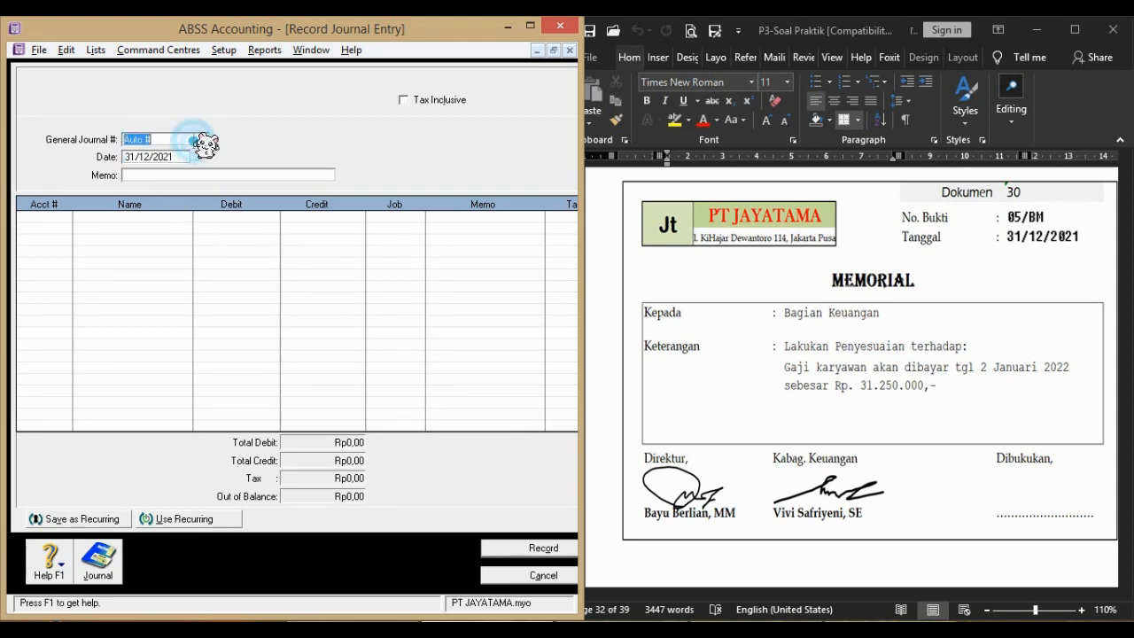
pyautogui.write('0')
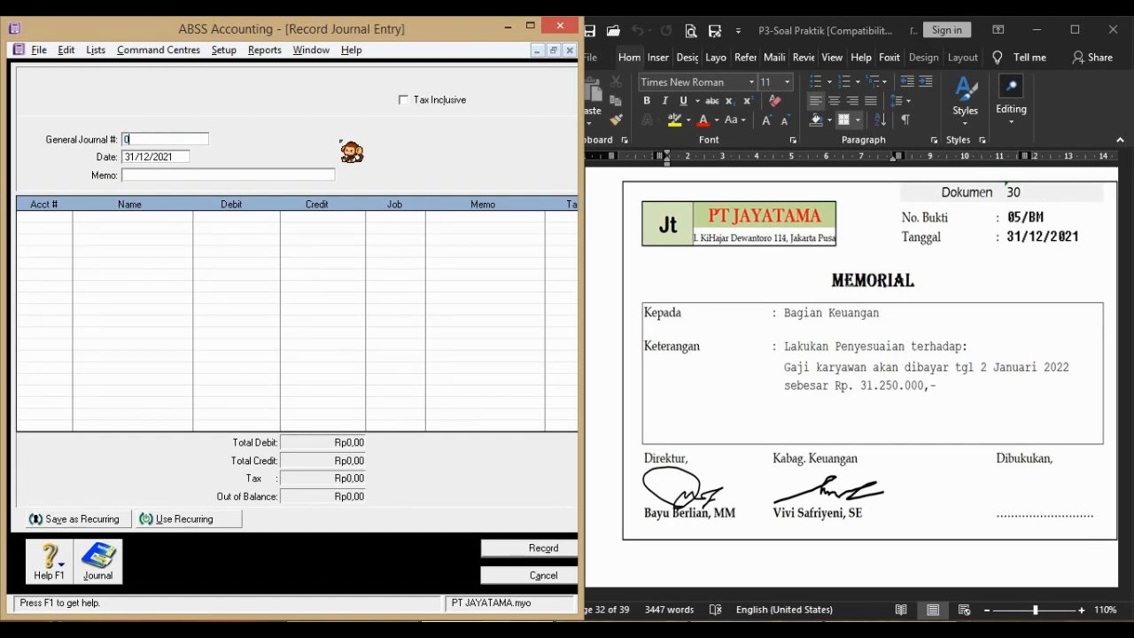
pyautogui.write('5/BM')
pyautogui.press('Tab')
pyautogui.press('Tab')
pyautogui.write('UTANG GAJI BULAN DES 2021')
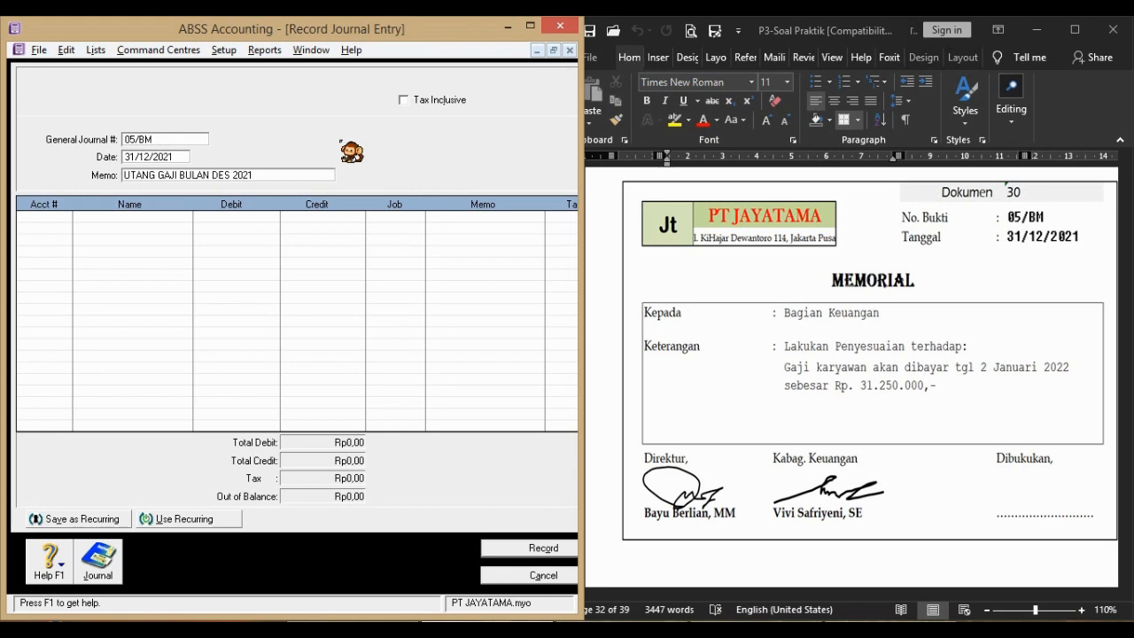
# - Add account 6-1101, wages and salaries expense, as the first journal line with a debit of Rp31.250.000
pyautogui.click(67, 218)
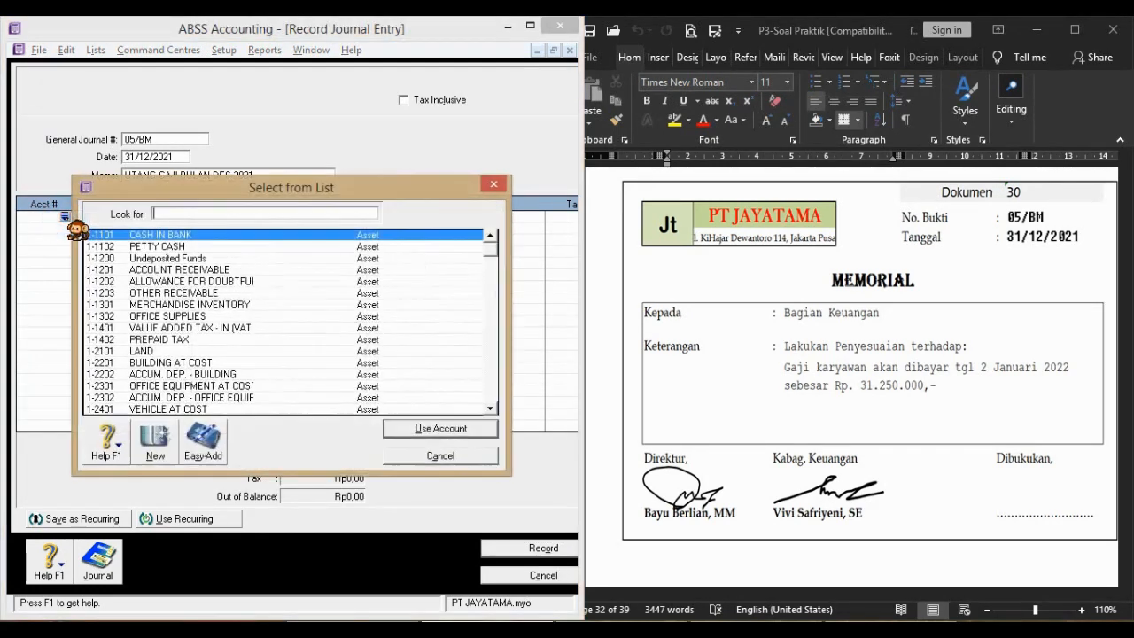
pyautogui.write('6')
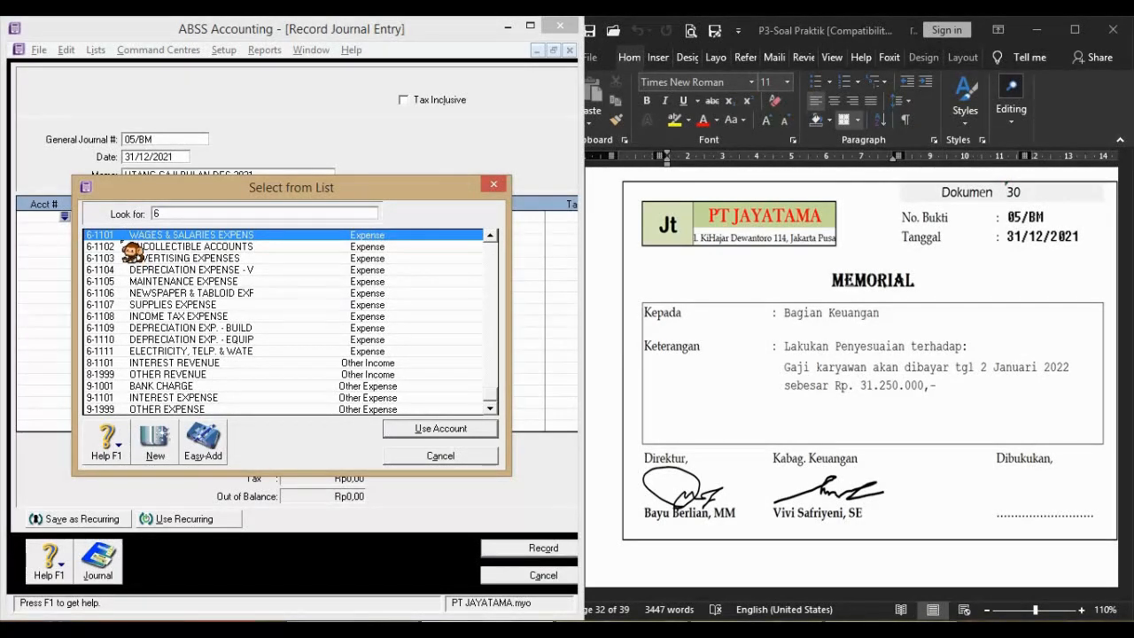
pyautogui.doubleClick(263, 236)
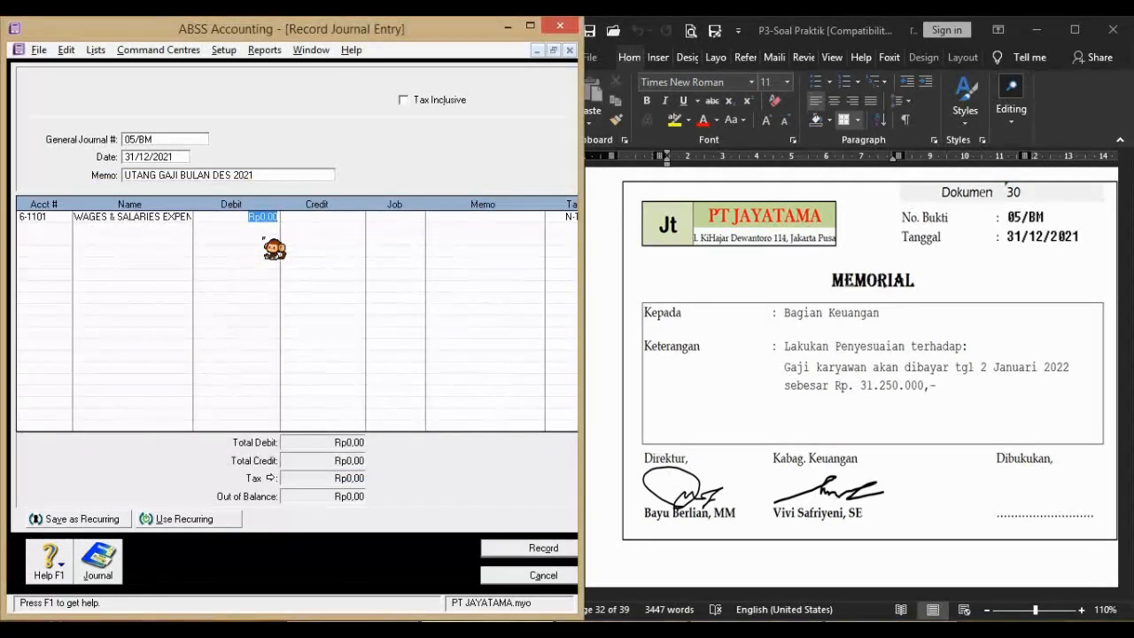
pyautogui.write('31')
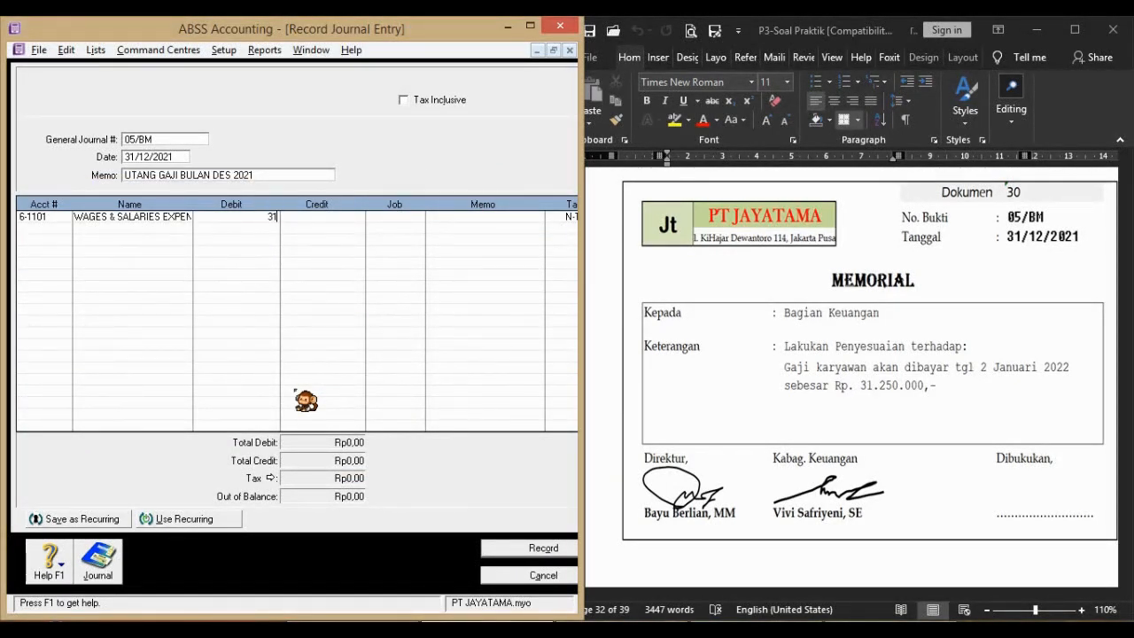
pyautogui.write('250000')
pyautogui.press('Return')
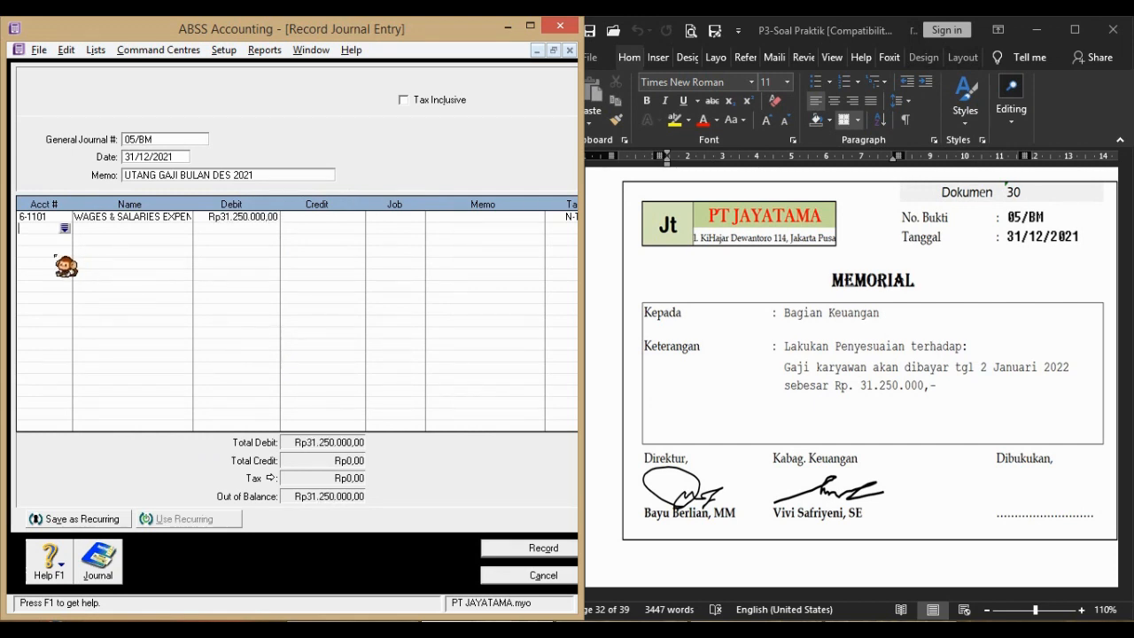
# - Add account 2-1202, accrued expense, with a credit of Rp31.250.000, and record the journal entry
pyautogui.press('Return')
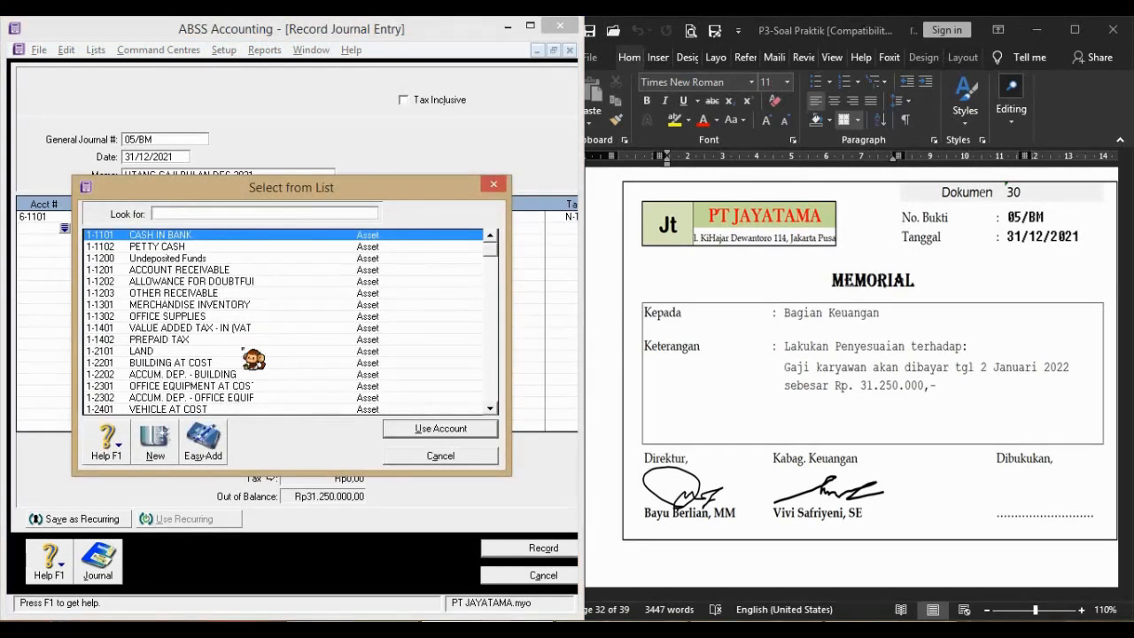
pyautogui.write('2')
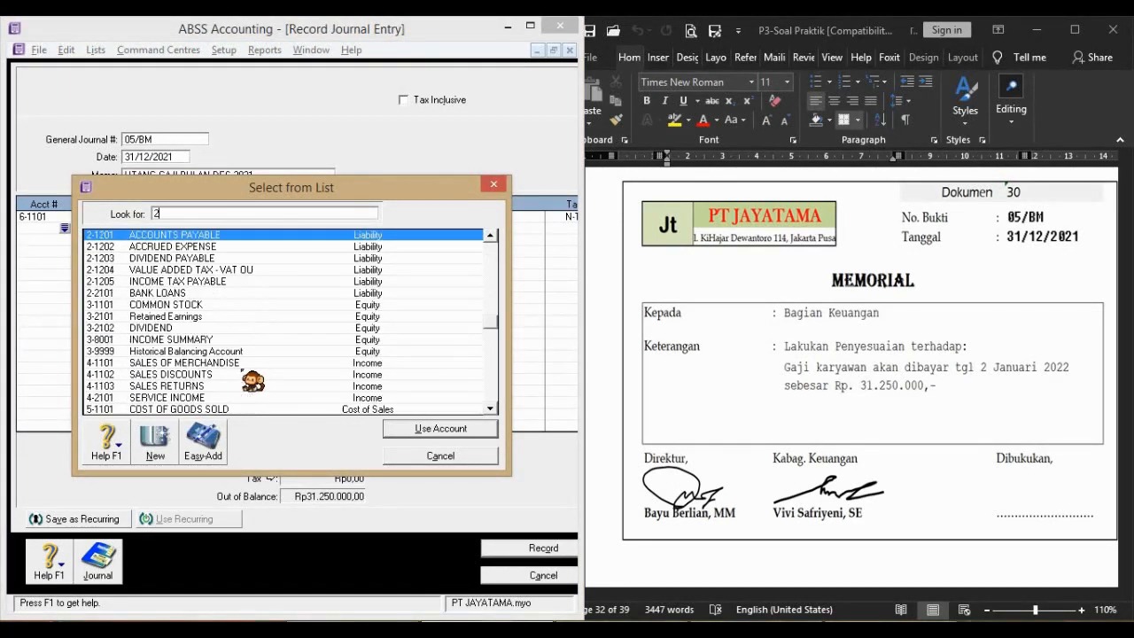
pyautogui.doubleClick(218, 248)
pyautogui.press('Tab')
pyautogui.press('Tab')
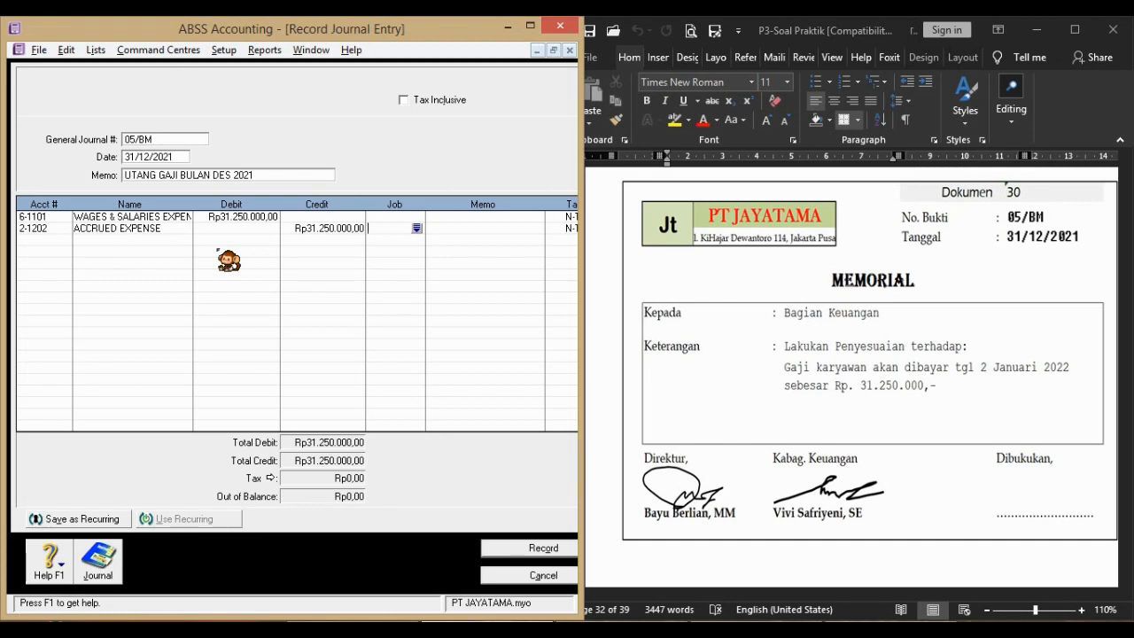
pyautogui.click(516, 551)
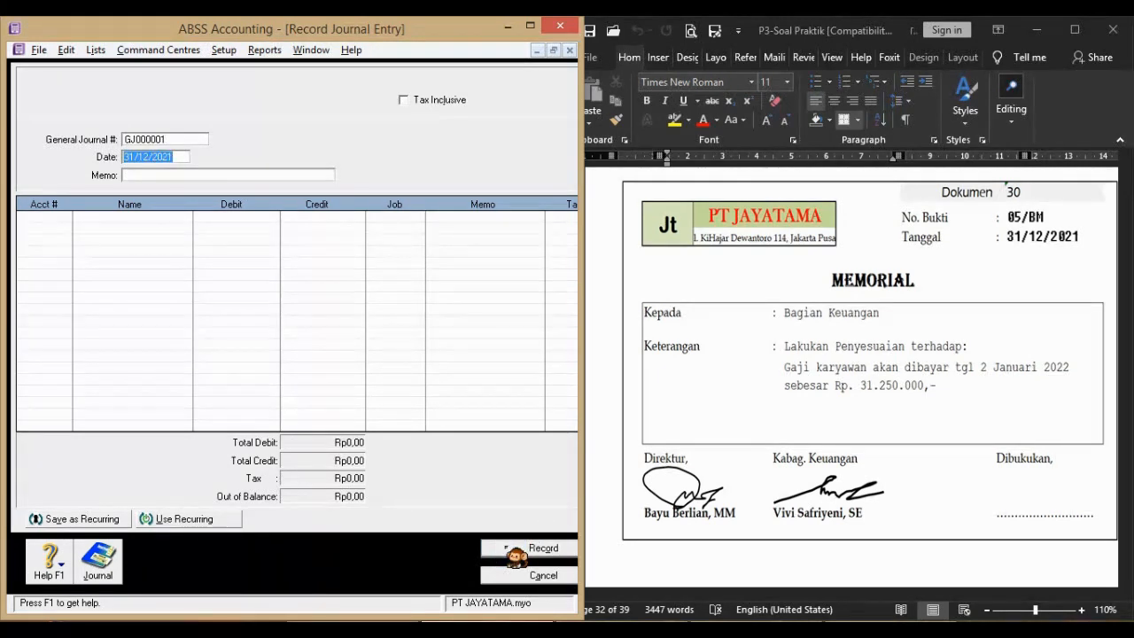
# - Read memorial document 31 on the dividend distribution in Word, and return to the blank journal entry in ABSS Accounting
pyautogui.click(587, 445)
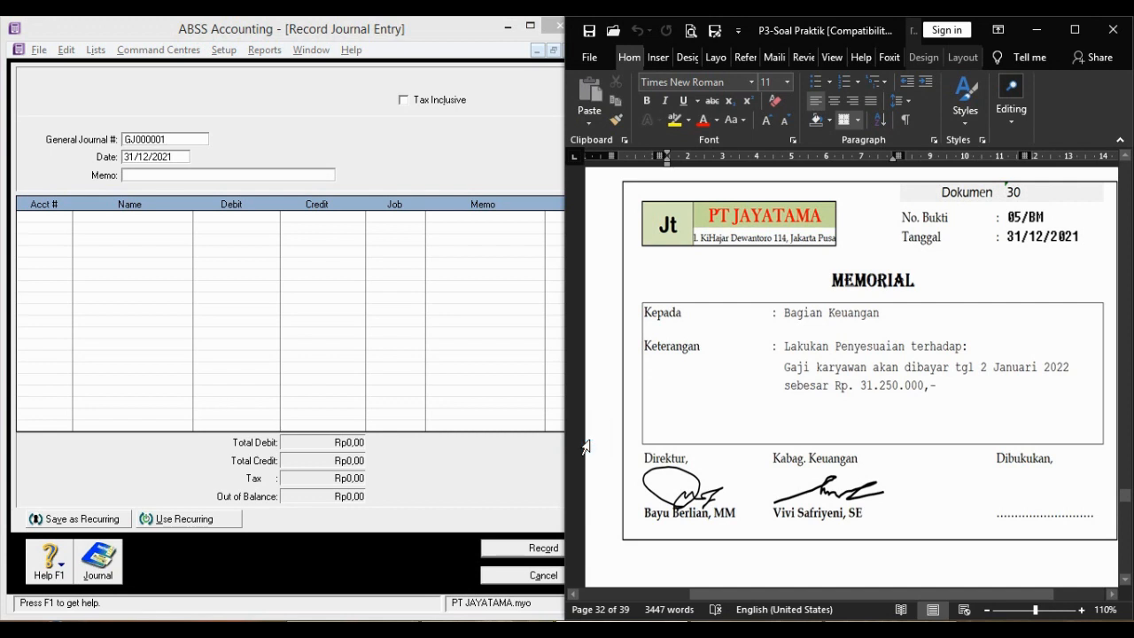
pyautogui.scroll(-15, 585, 446)
pyautogui.scroll(-5, 585, 445)
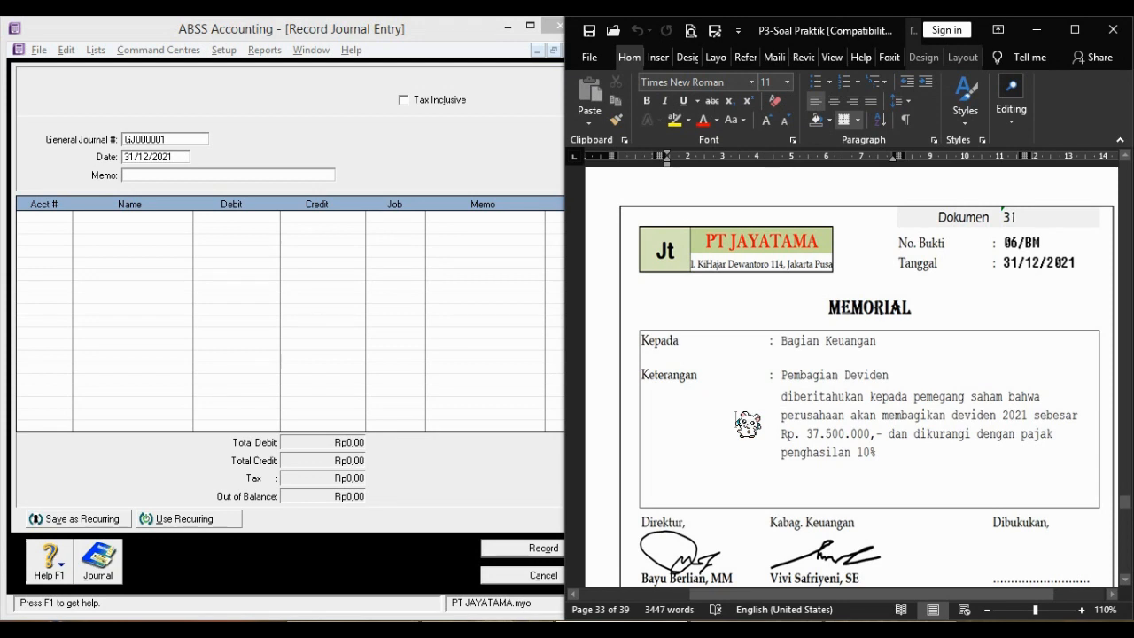
pyautogui.click(460, 492)
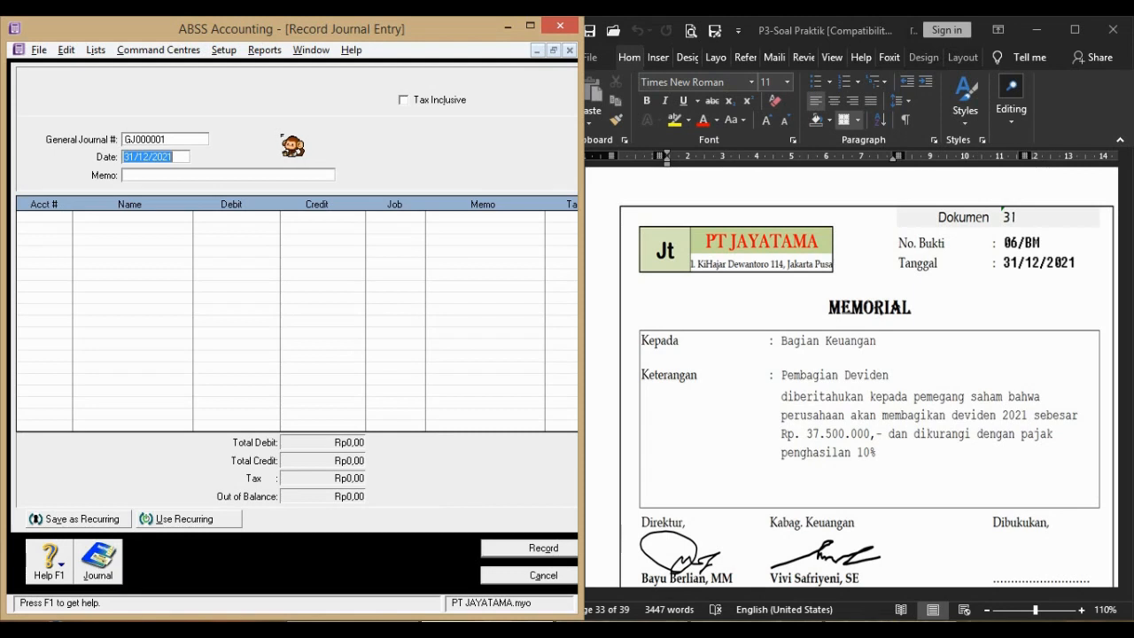
# - Head the new journal entry with number 06/BM and memo UTANG DEVIDEN 2021
pyautogui.click(202, 135)
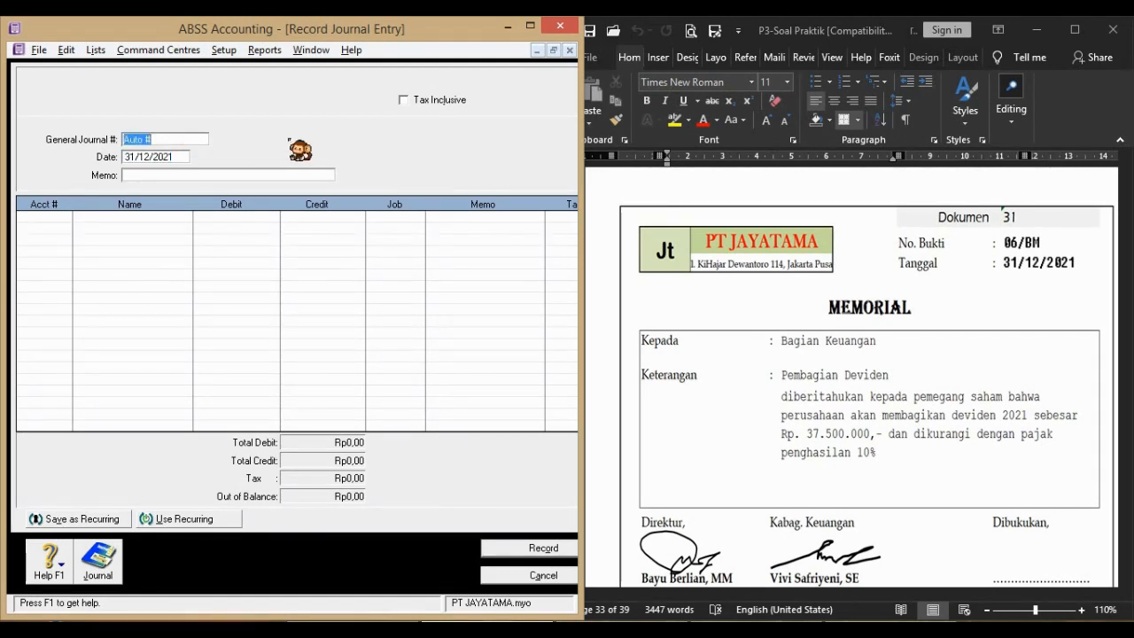
pyautogui.write('06/BM')
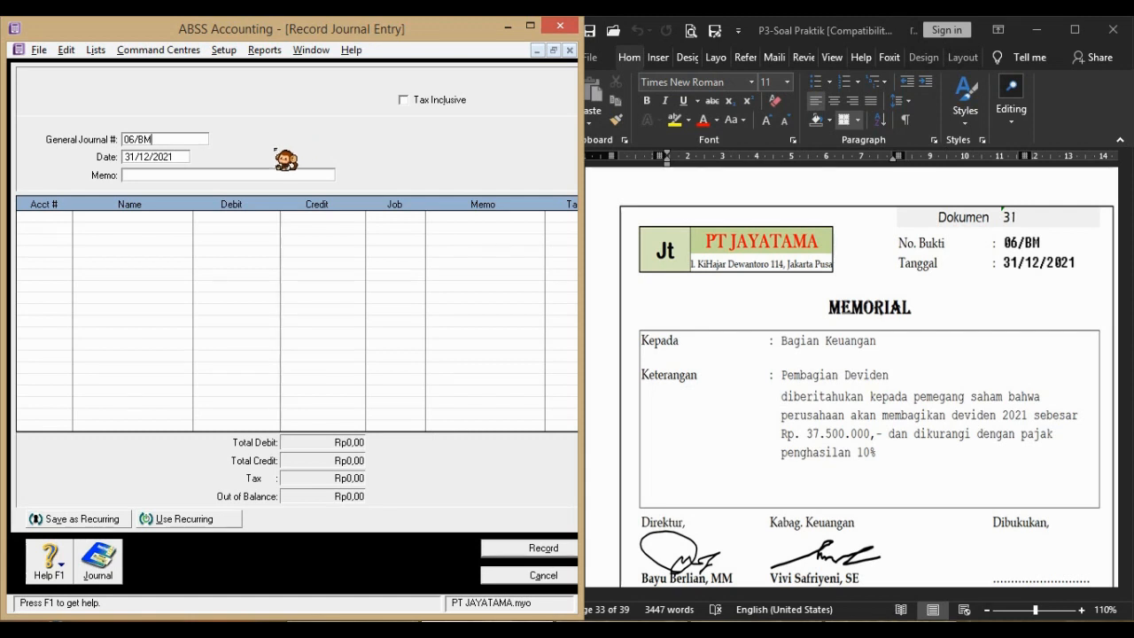
pyautogui.press('Tab')
pyautogui.press('Tab')
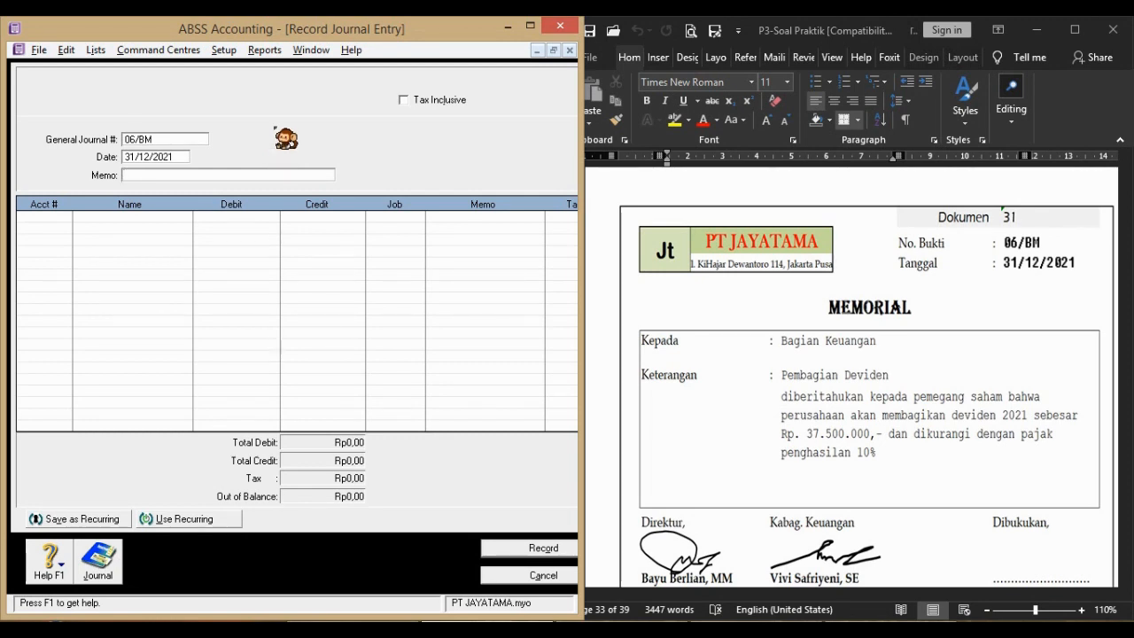
pyautogui.write('UTANG DEVIDE')
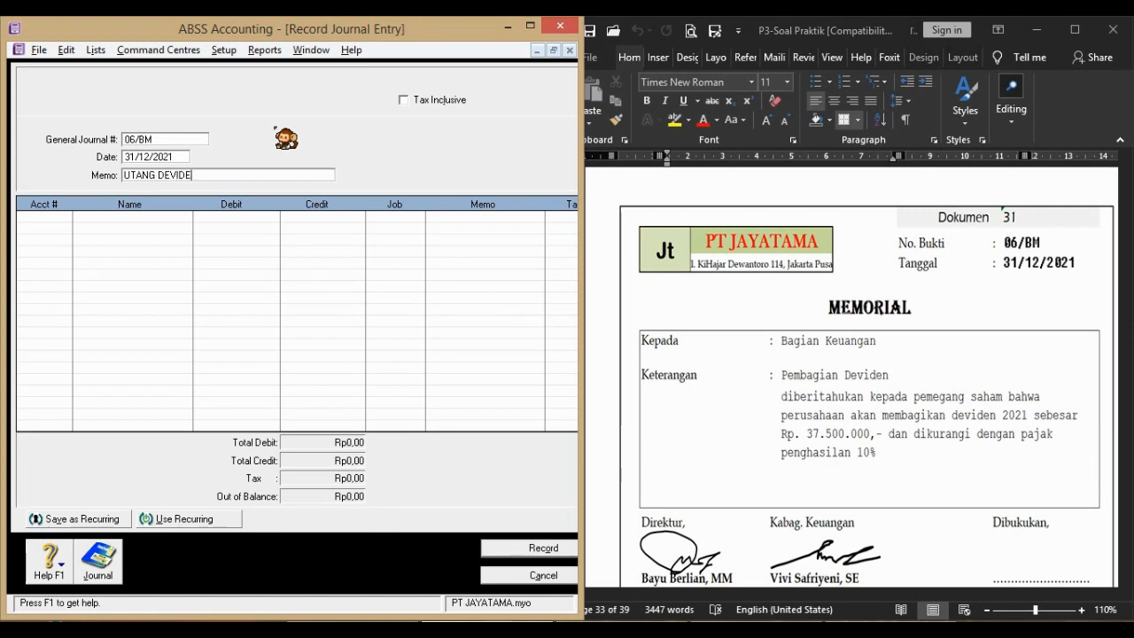
pyautogui.write('N')
pyautogui.write(' 2')
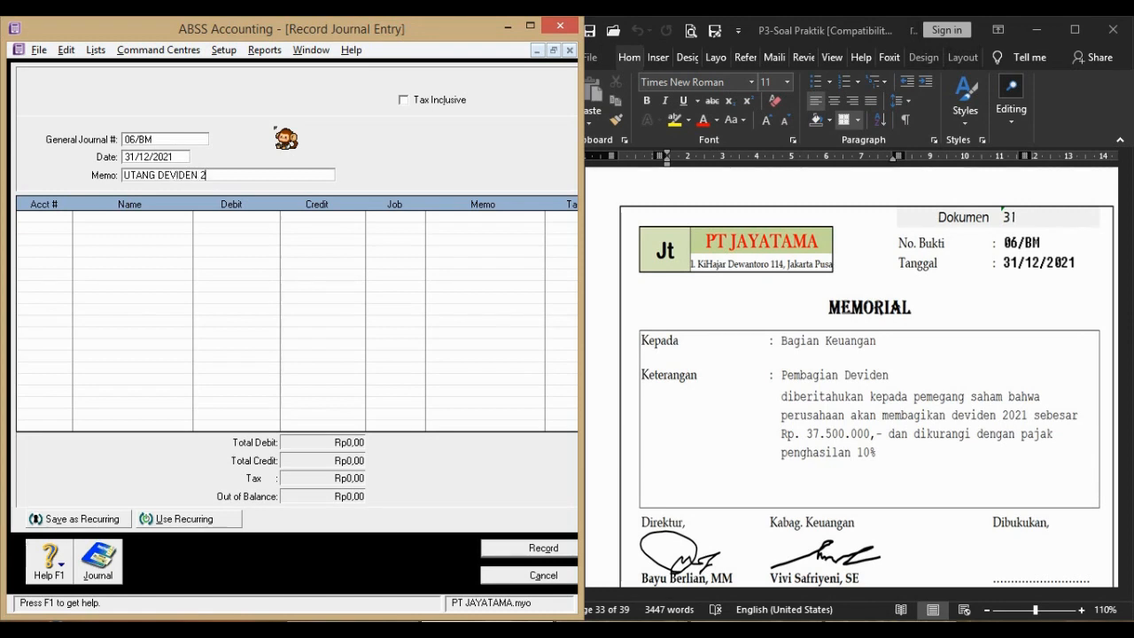
pyautogui.write('221')
# - Add account 3-2102, dividend, as the first journal line, and check the dividend amount and tax rate in memorial document 31
pyautogui.click(66, 218)
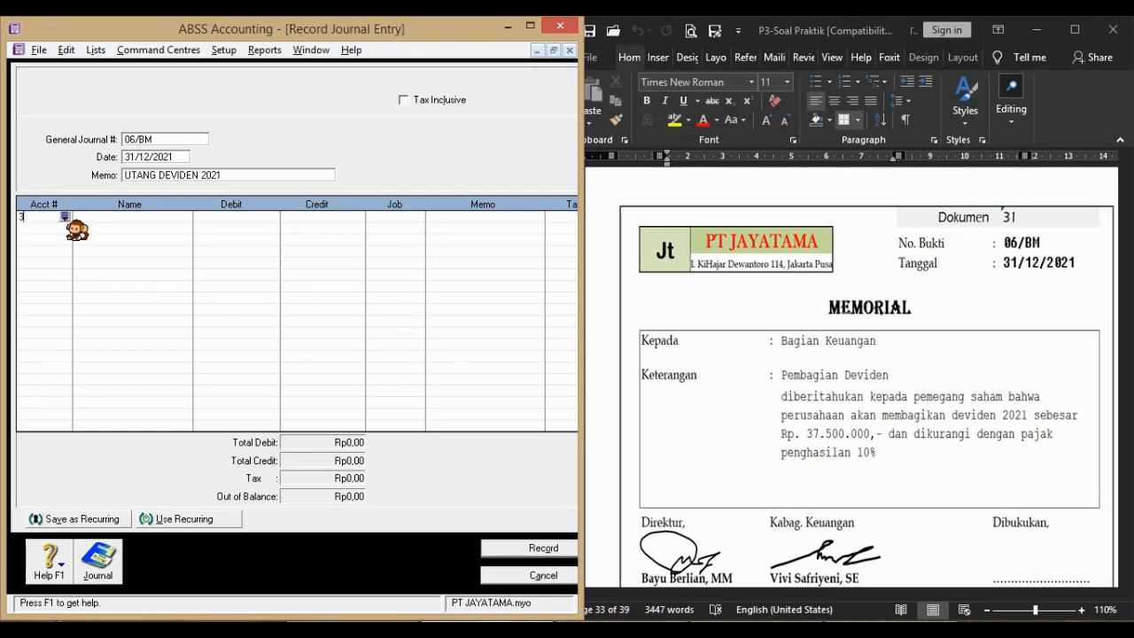
pyautogui.click(66, 217)
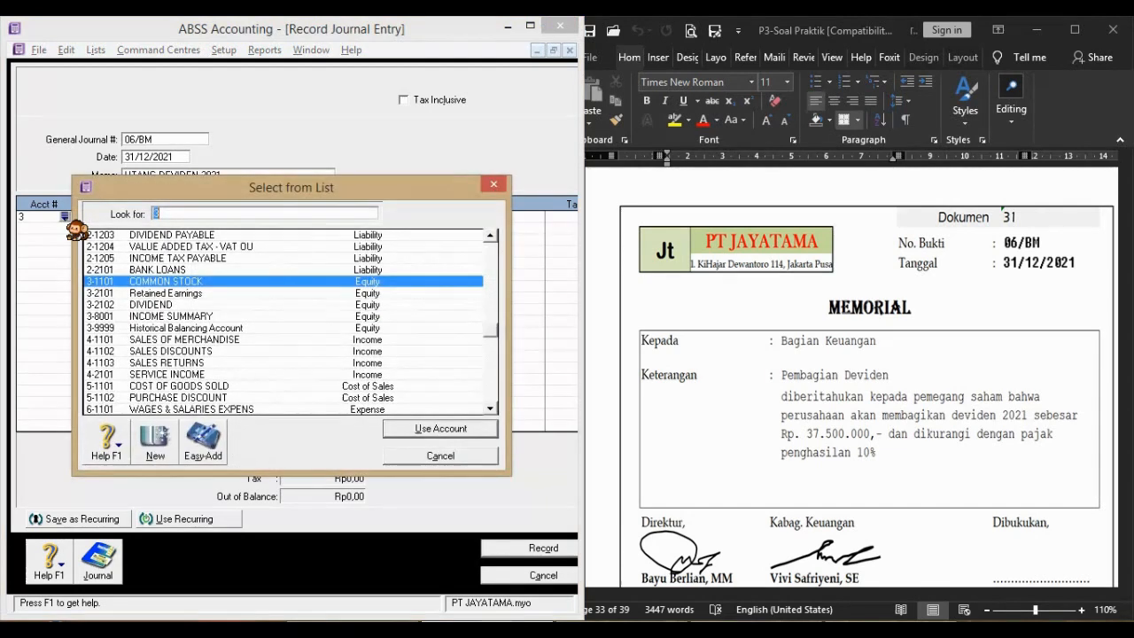
pyautogui.click(162, 305)
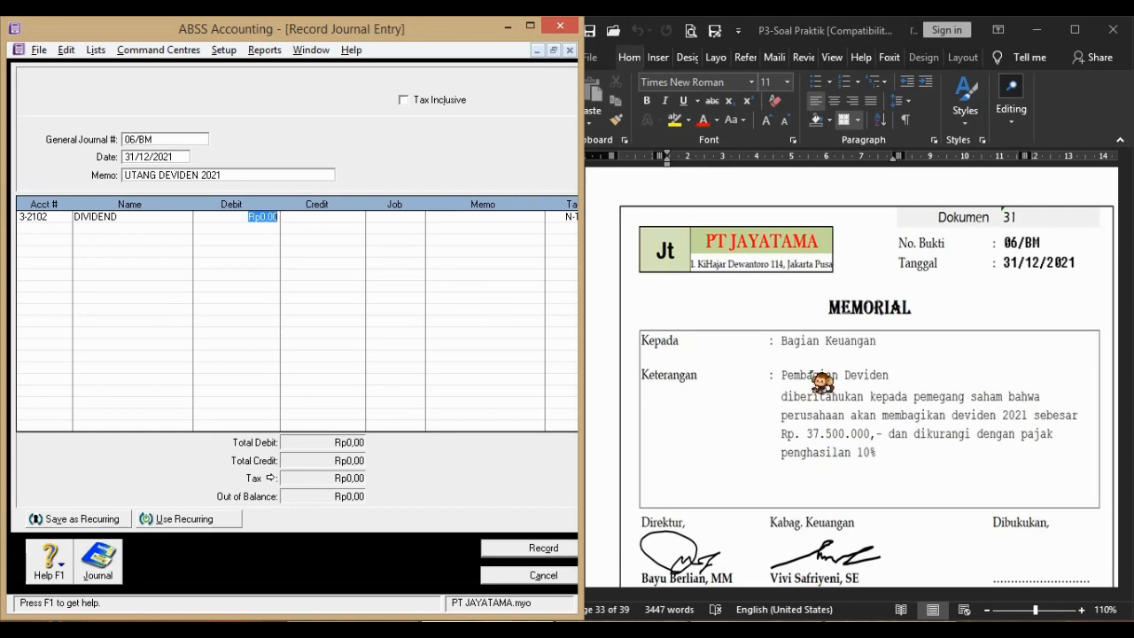
pyautogui.click(833, 453)
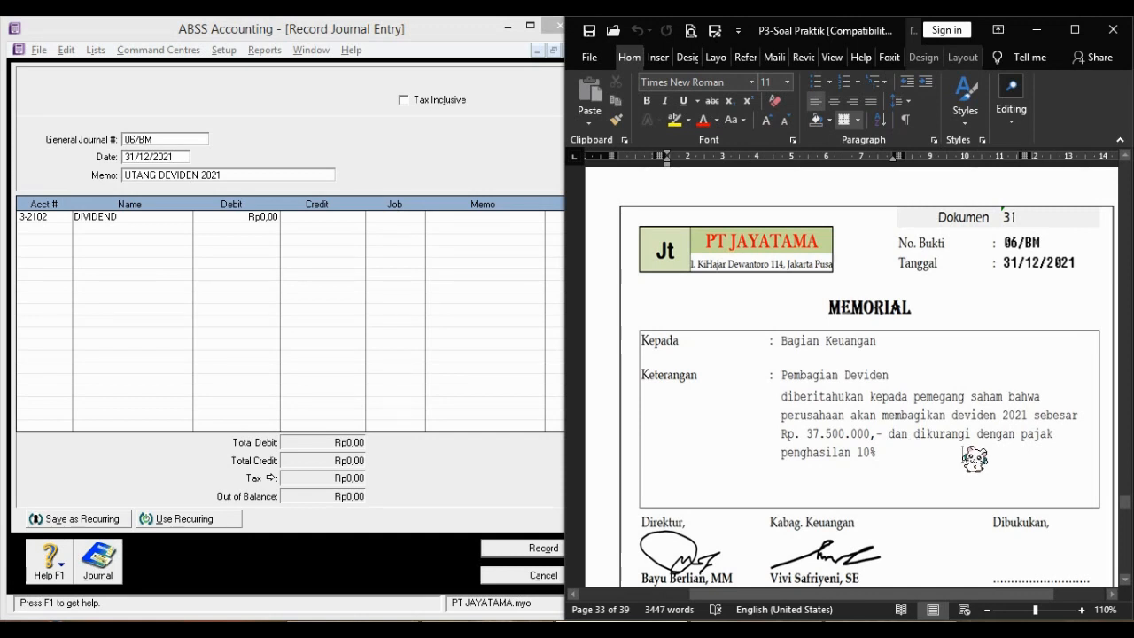
pyautogui.click(175, 302)
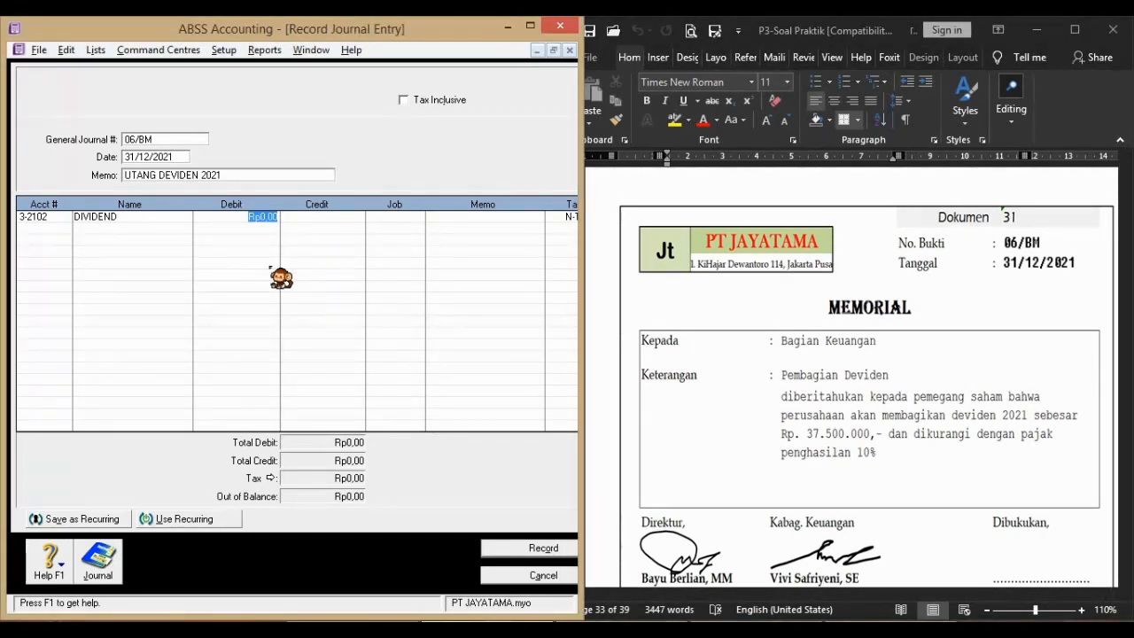
# - Add account 6-1108, income tax expense, as the second journal line
pyautogui.click(65, 228)
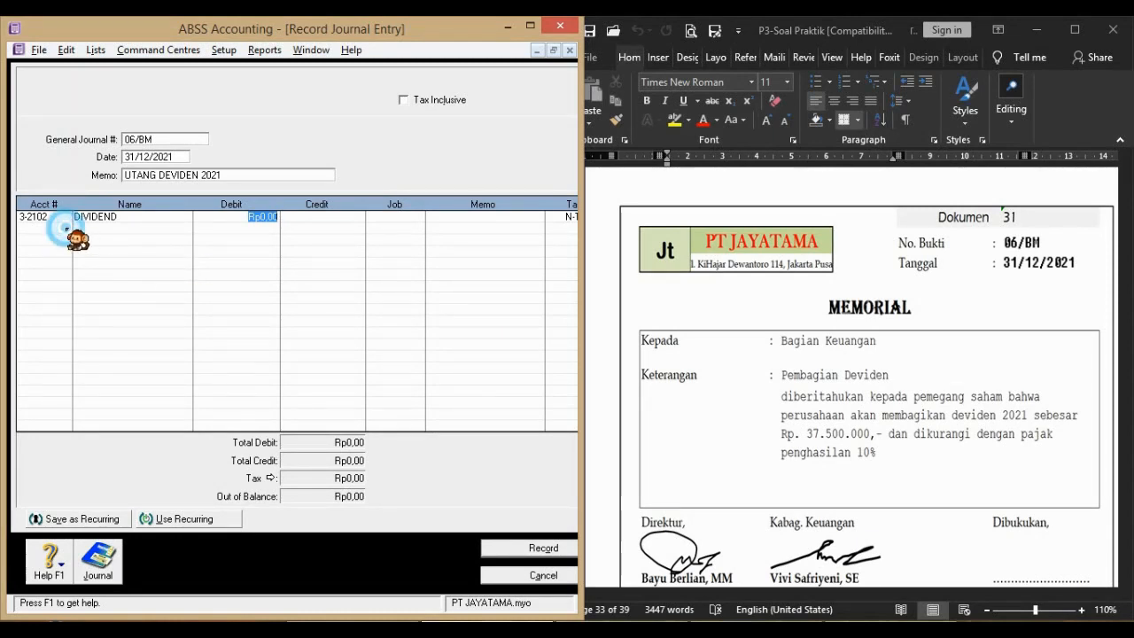
pyautogui.click(46, 228)
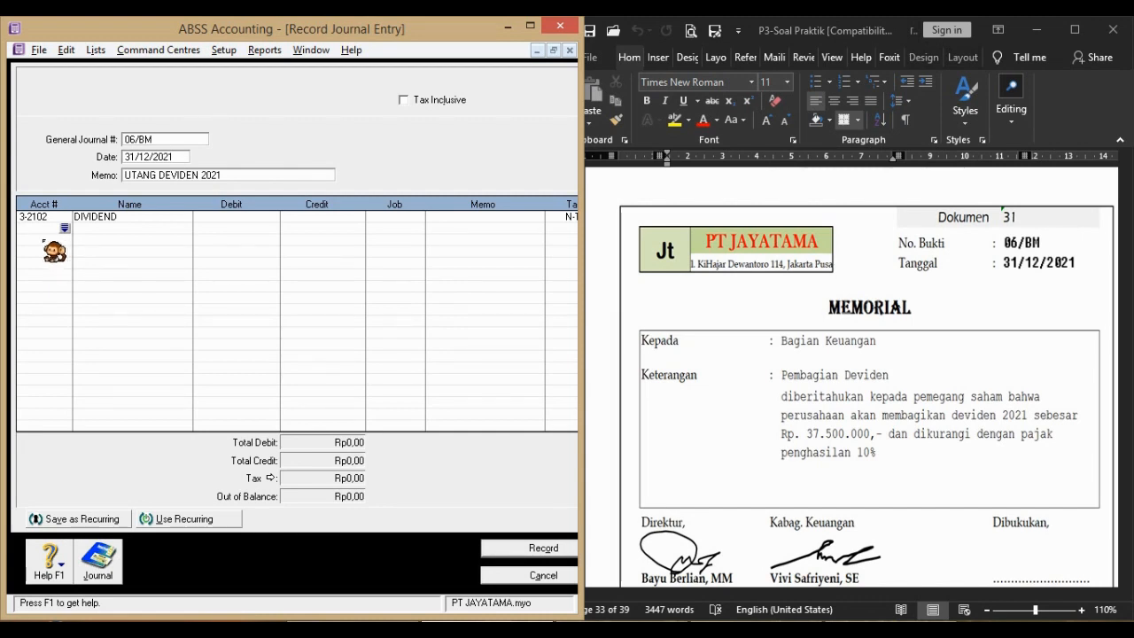
pyautogui.write('6')
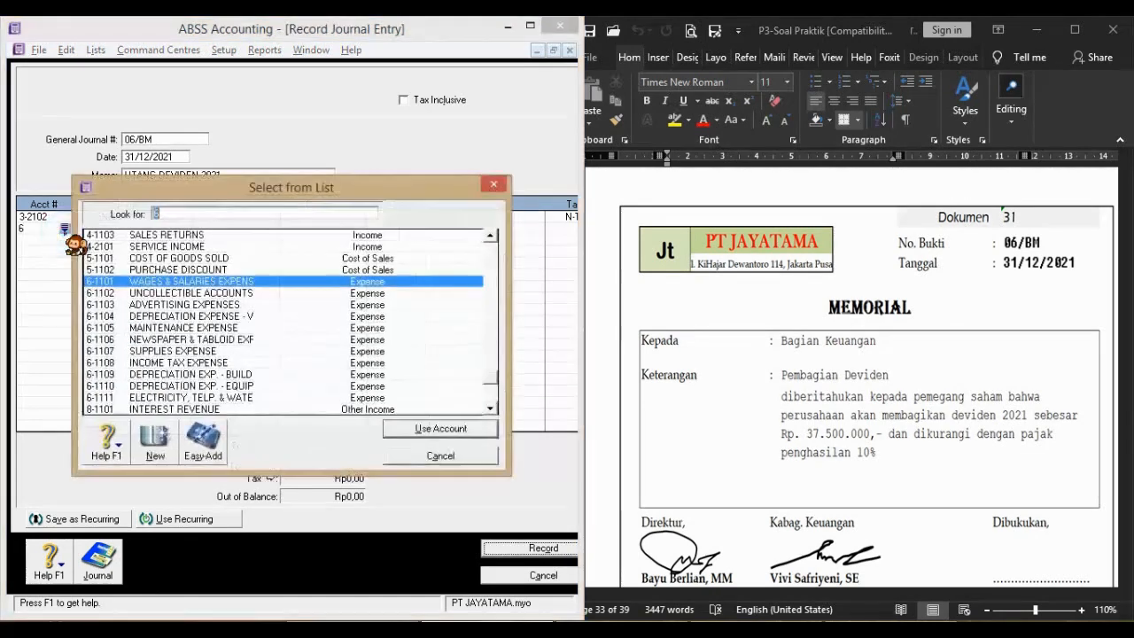
pyautogui.click(232, 363)
pyautogui.click(483, 429)
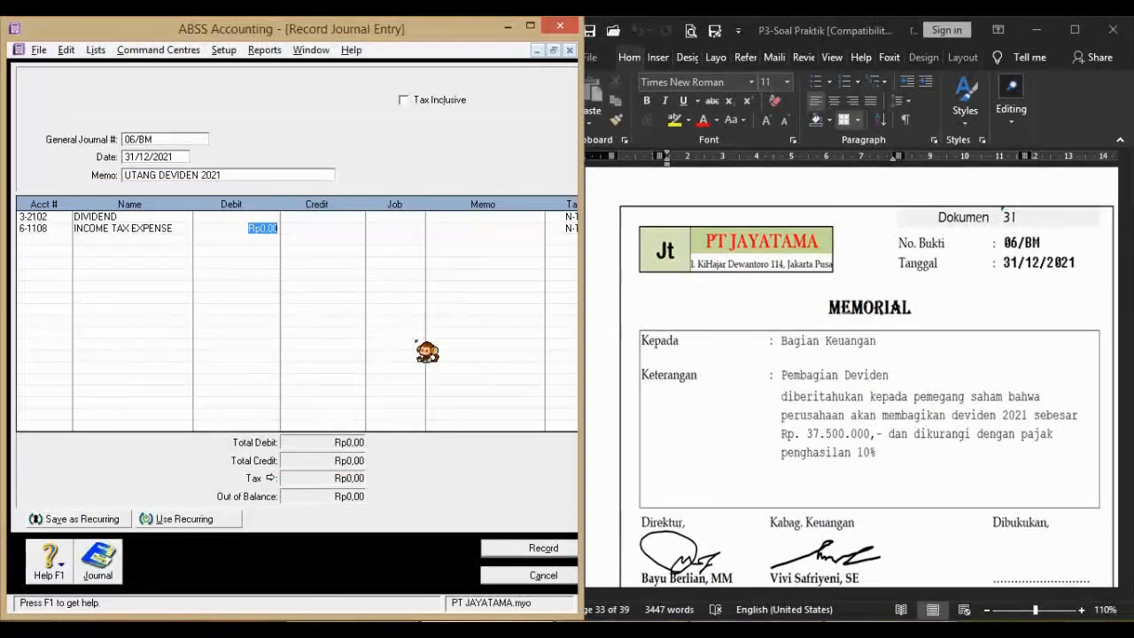
# - Calculate 10% of 37.500.000 with the built-in calculator, and set the income tax expense debit to Rp3.750.000
pyautogui.write('3')
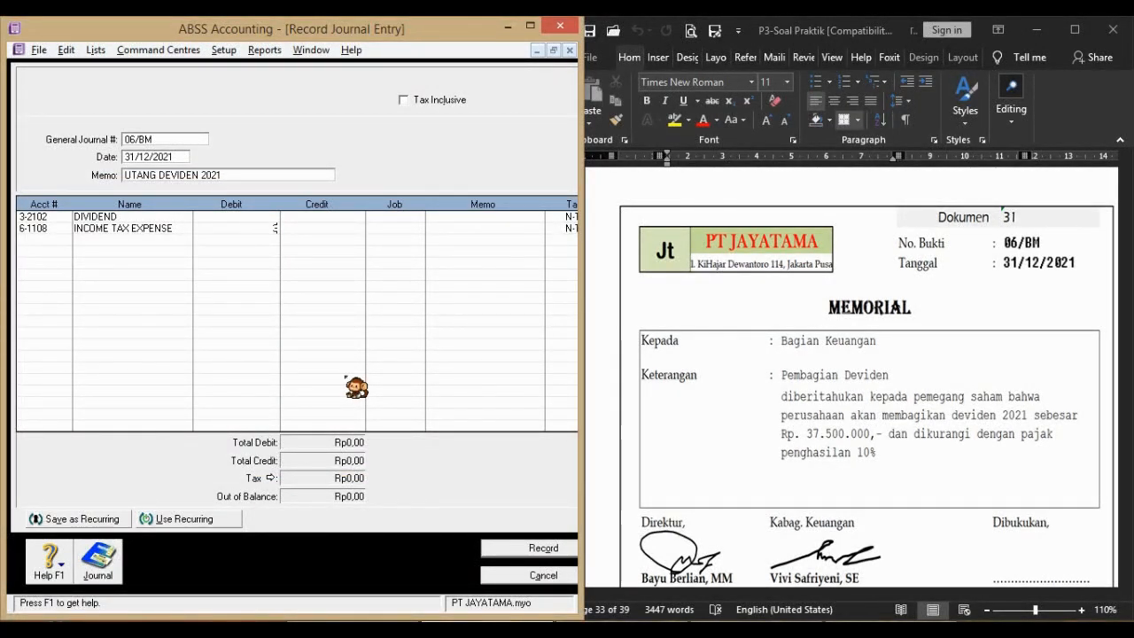
pyautogui.write('7500000')
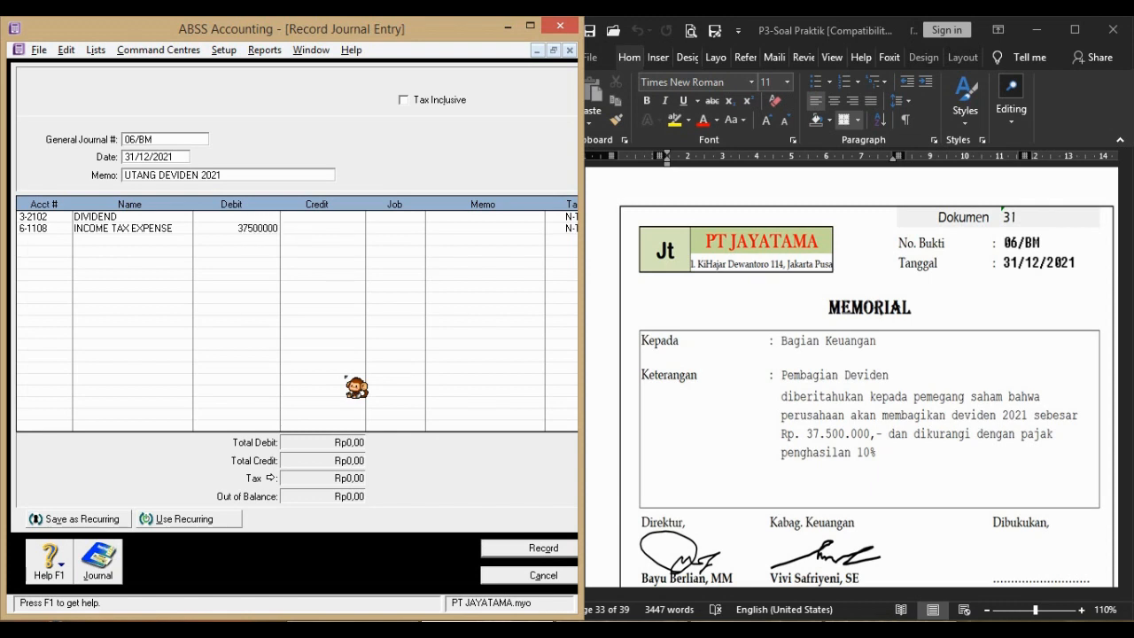
pyautogui.press('space')
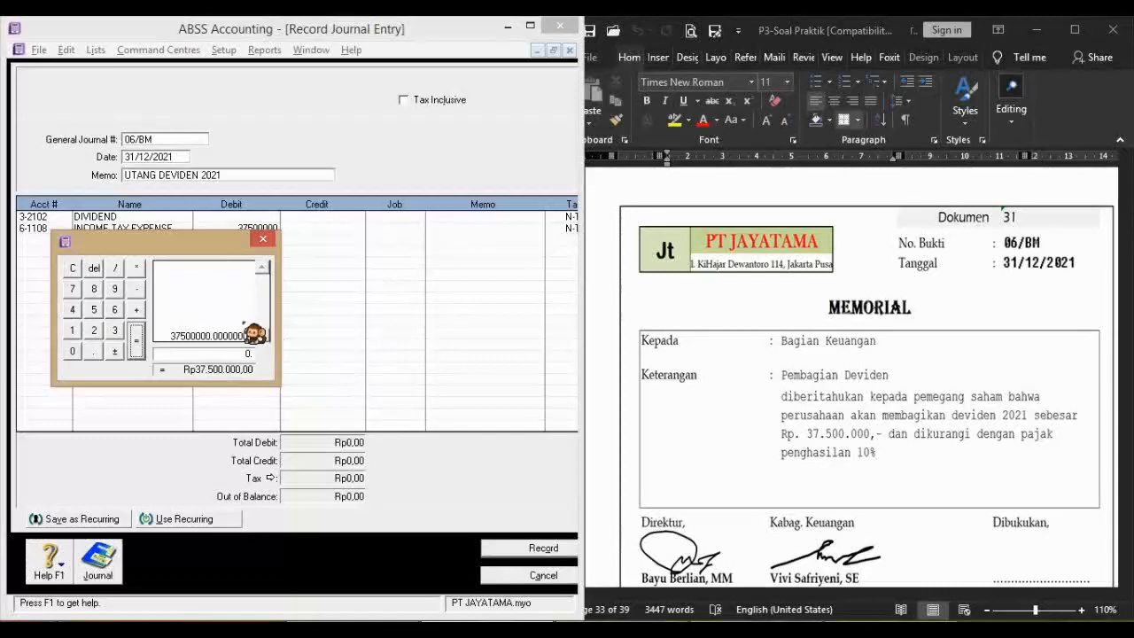
pyautogui.click(137, 268)
pyautogui.click(73, 330)
pyautogui.click(74, 350)
pyautogui.click(114, 267)
pyautogui.click(73, 329)
pyautogui.click(73, 351)
pyautogui.click(72, 351)
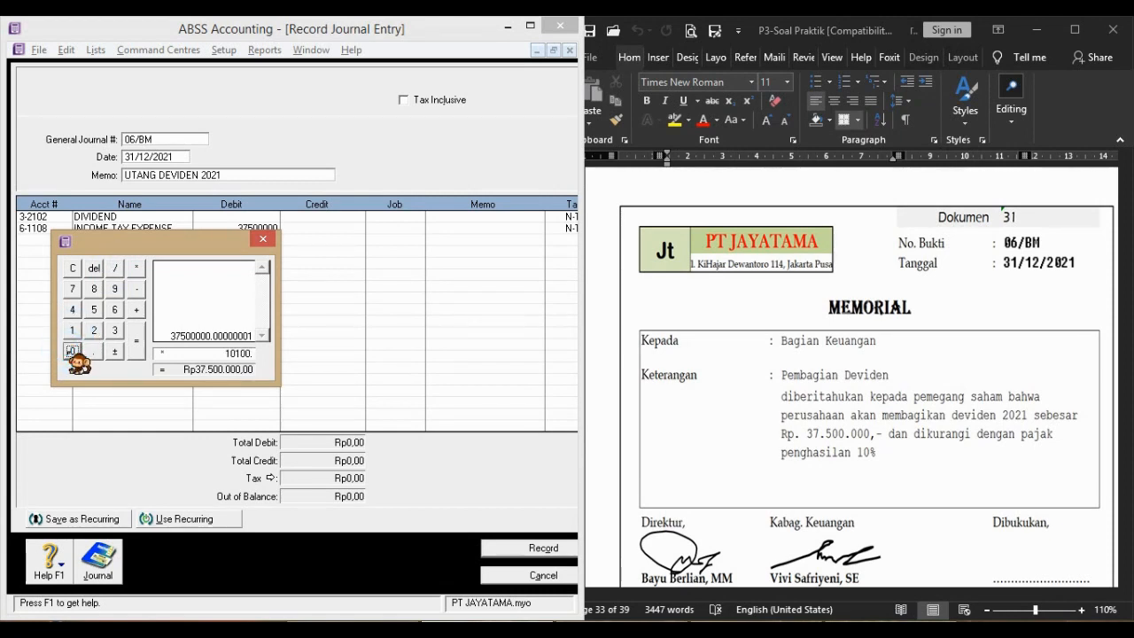
pyautogui.press('BackSpace')
pyautogui.click(114, 268)
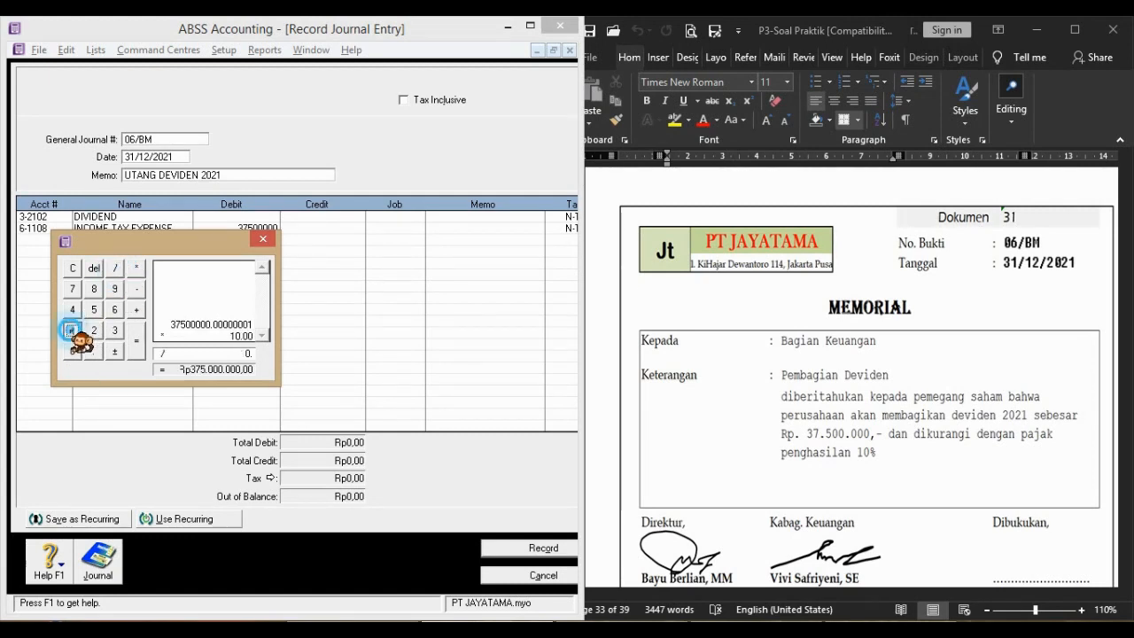
pyautogui.press('Escape')
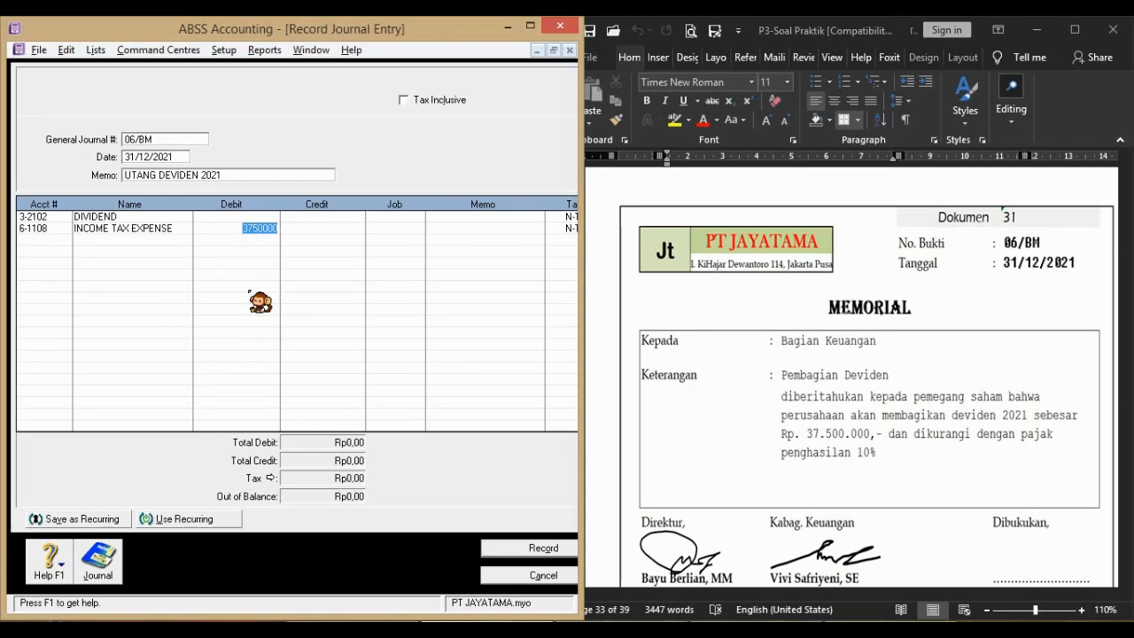
pyautogui.press('Tab')
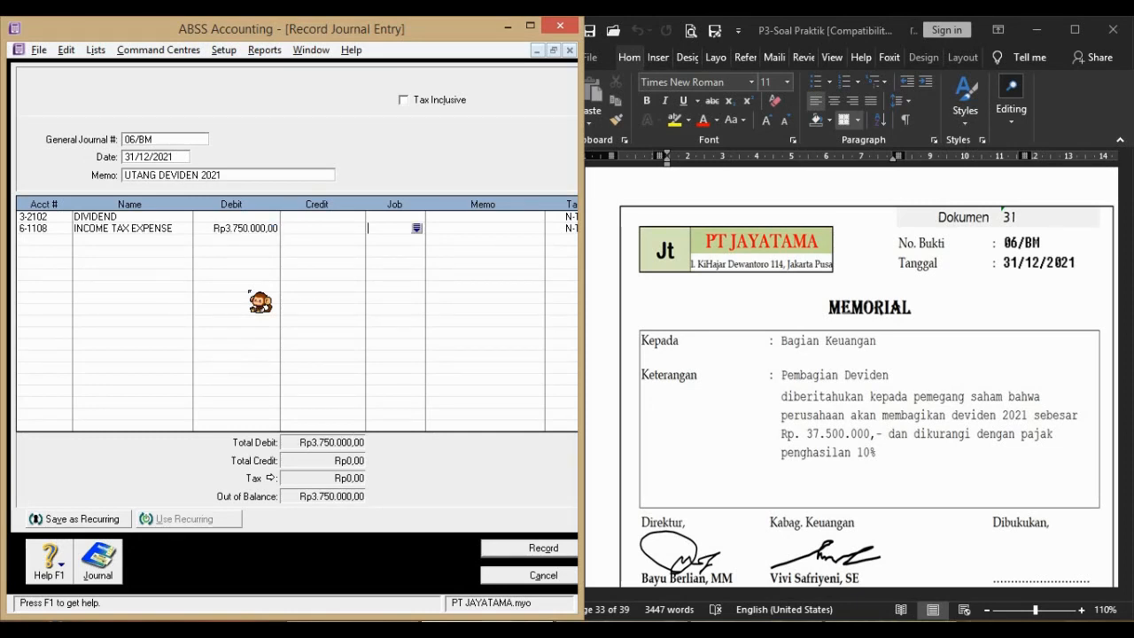
# - Add account 2-1203, dividend payable, as the third journal line with a credit of Rp37.500.000
pyautogui.click(46, 240)
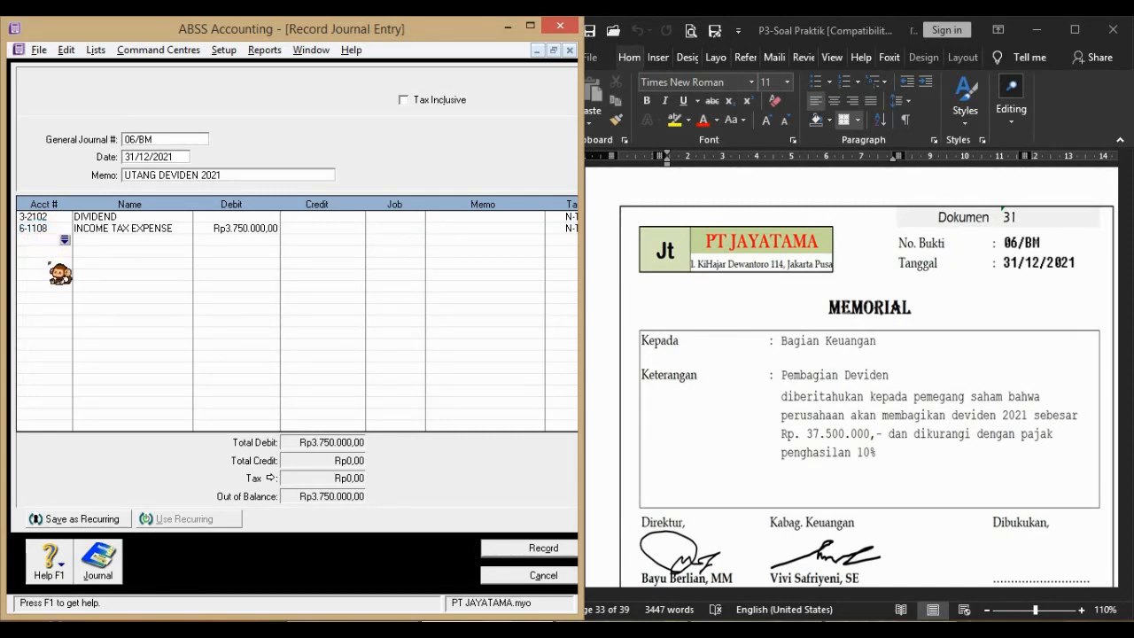
pyautogui.write('2')
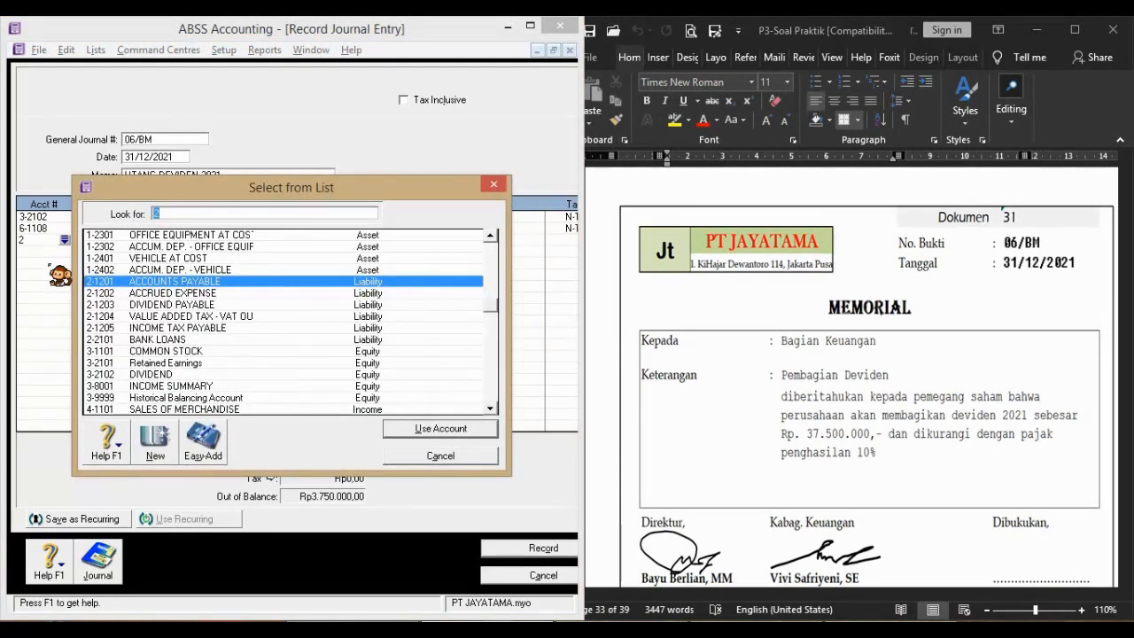
pyautogui.write('2-1203')
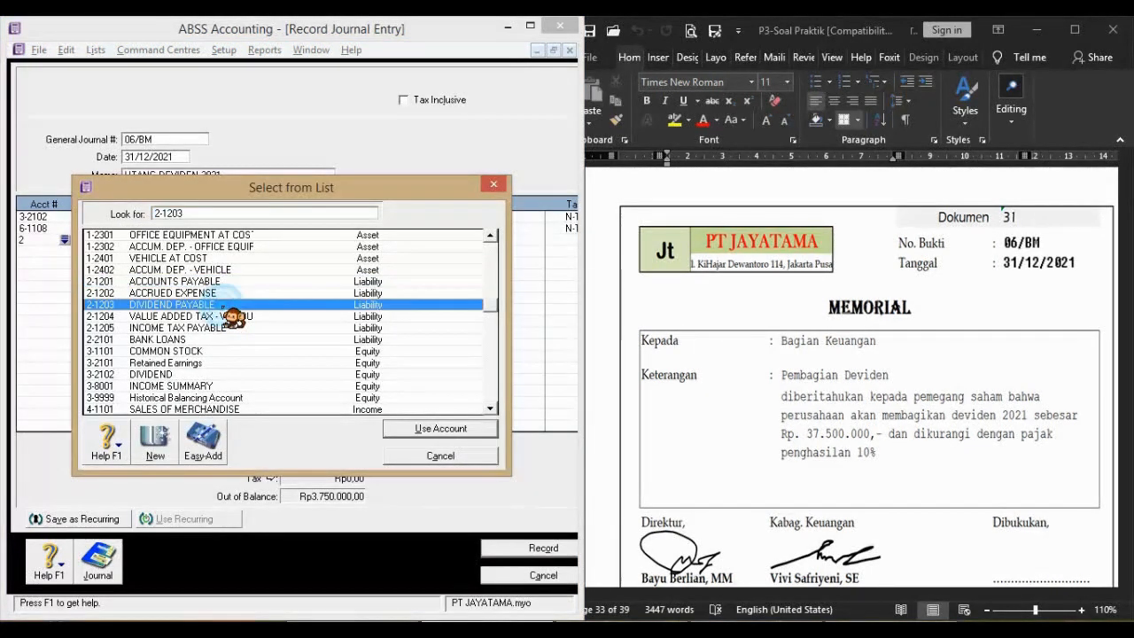
pyautogui.click(413, 430)
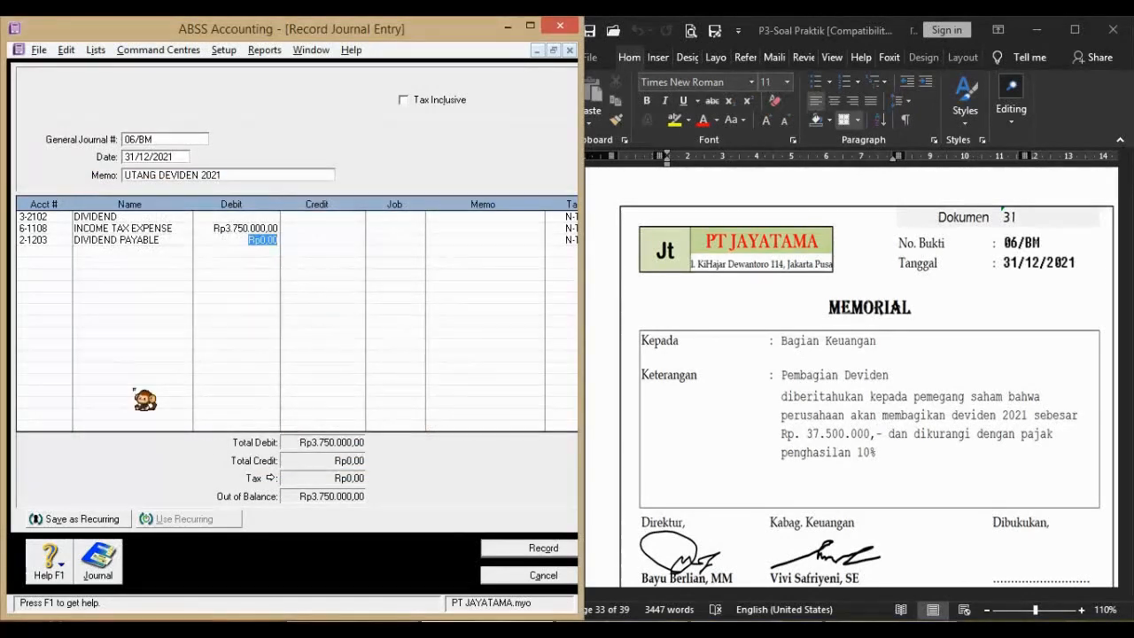
pyautogui.press('Tab')
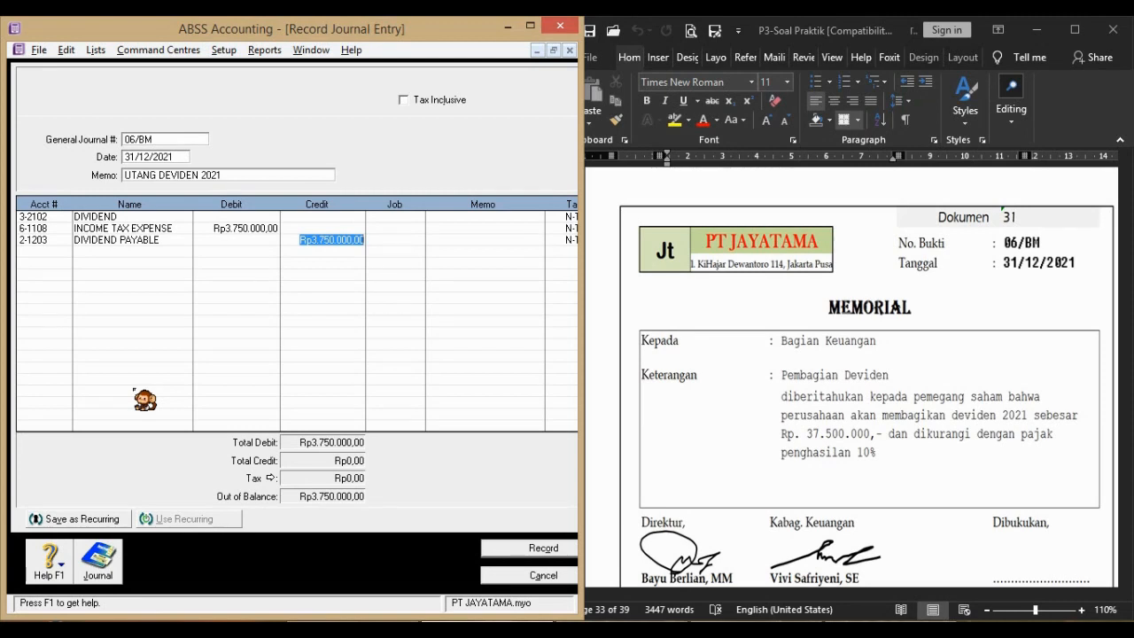
pyautogui.write('375')
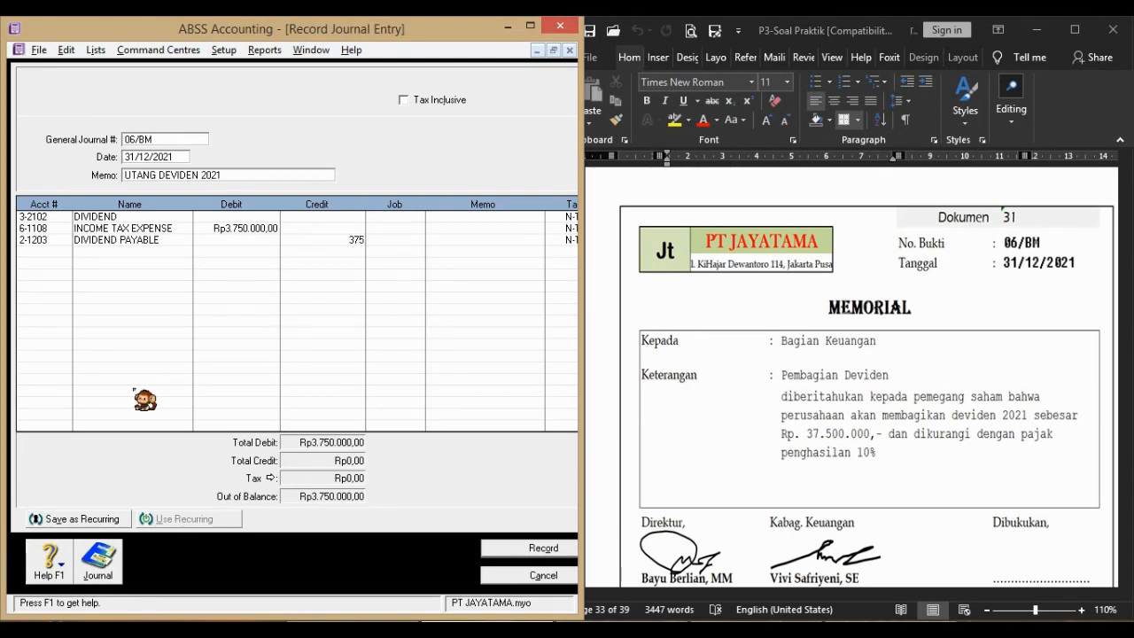
pyautogui.write('00000')
pyautogui.press('Tab')
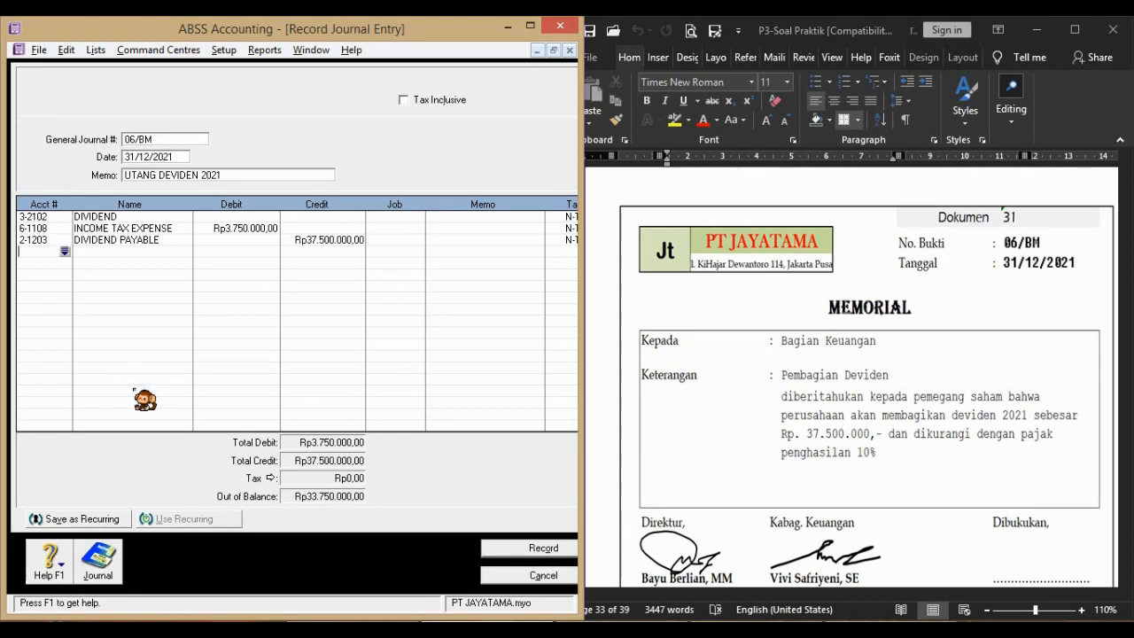
# - Set the dividend line's debit to Rp33.750.000, and record the journal entry
pyautogui.click(252, 217)
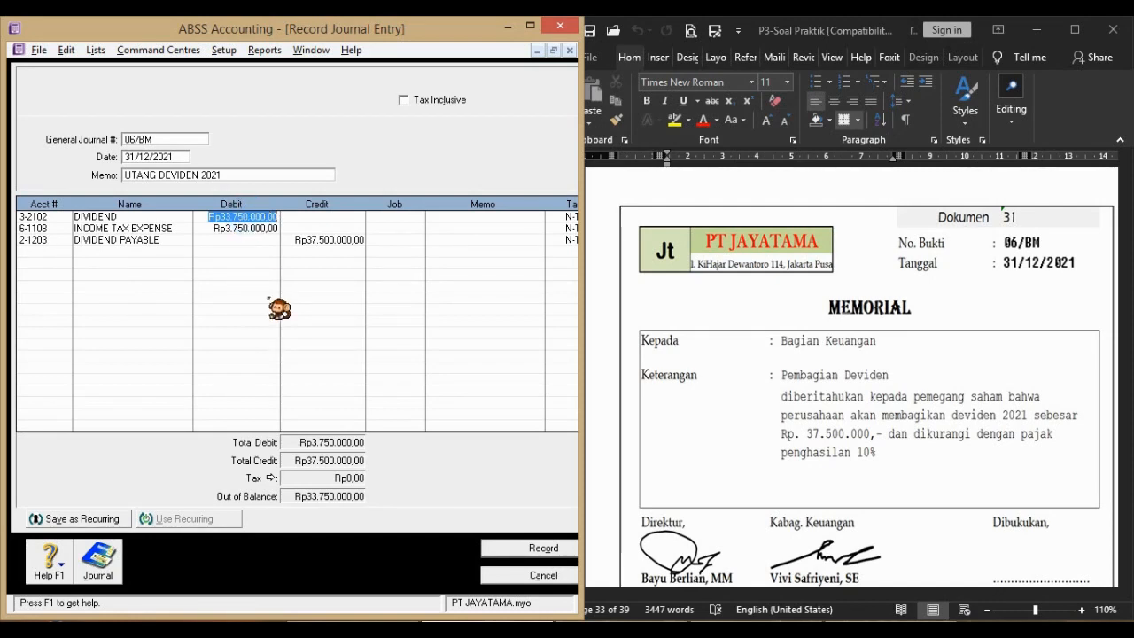
pyautogui.press('Tab')
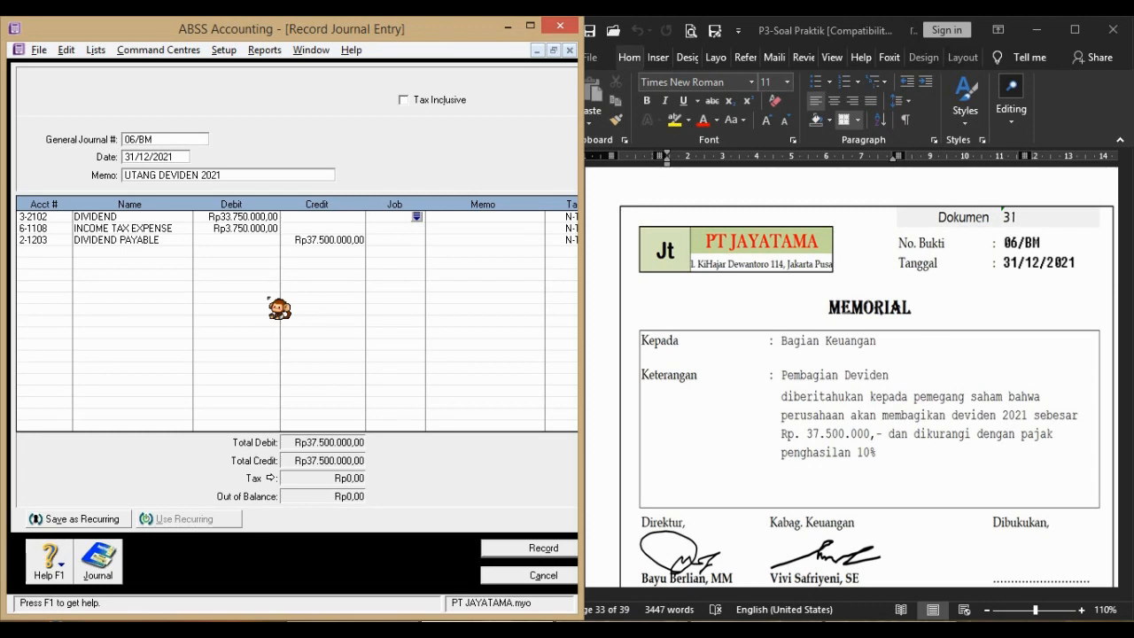
pyautogui.click(507, 558)
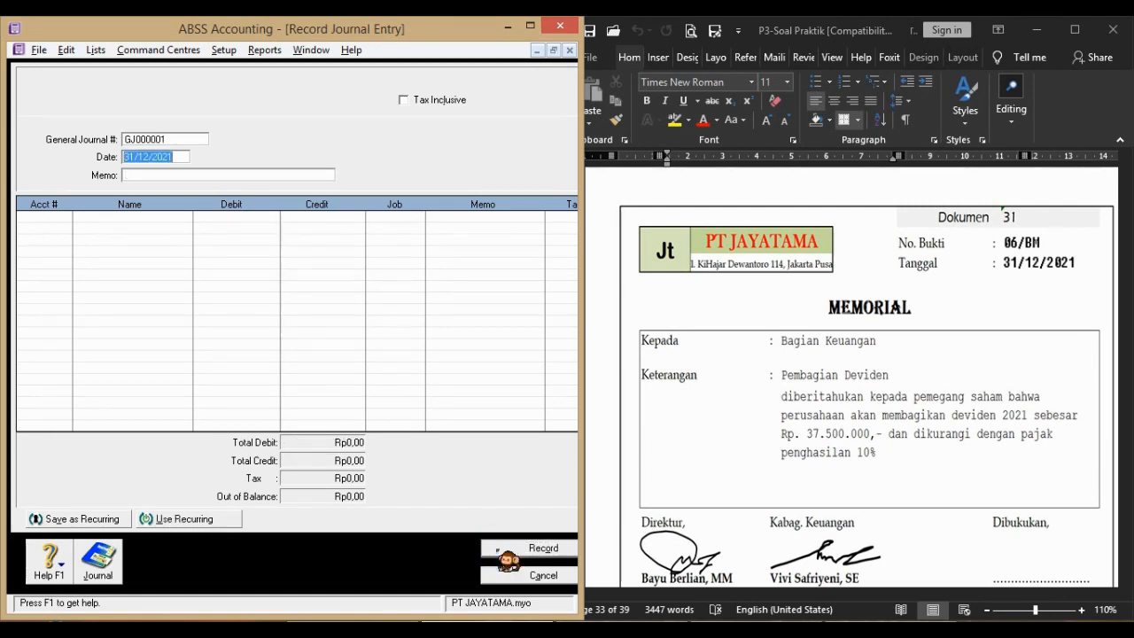
# - Read memorial document 32 on the tax conversion in Word, and open the accounts list in ABSS Accounting
pyautogui.click(599, 429)
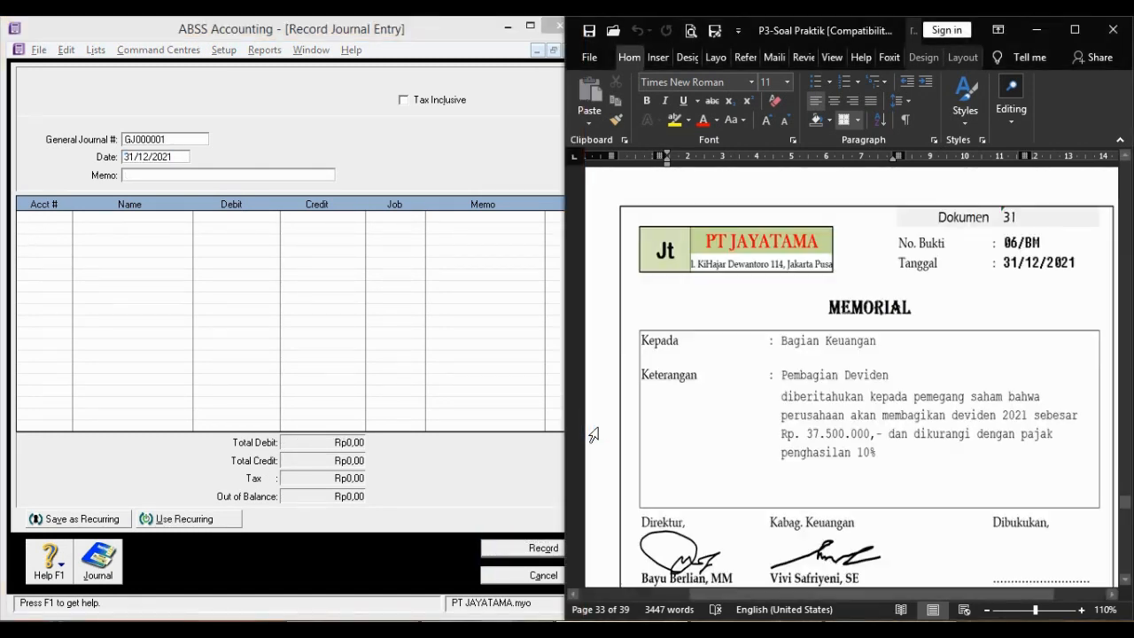
pyautogui.scroll(-4, 594, 434)
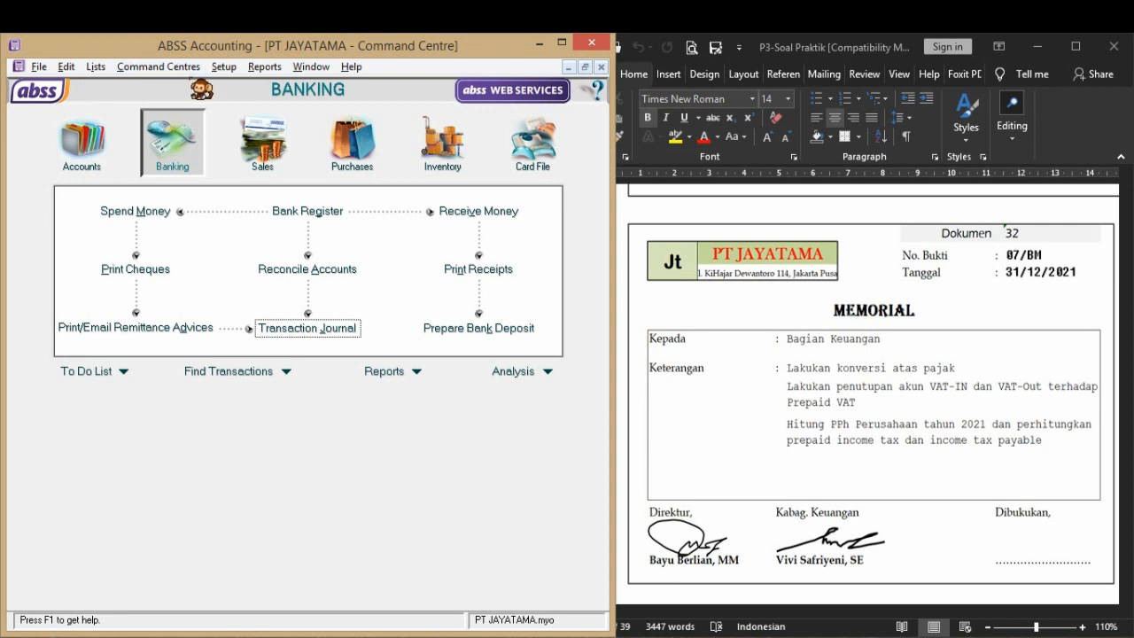
pyautogui.click(190, 67)
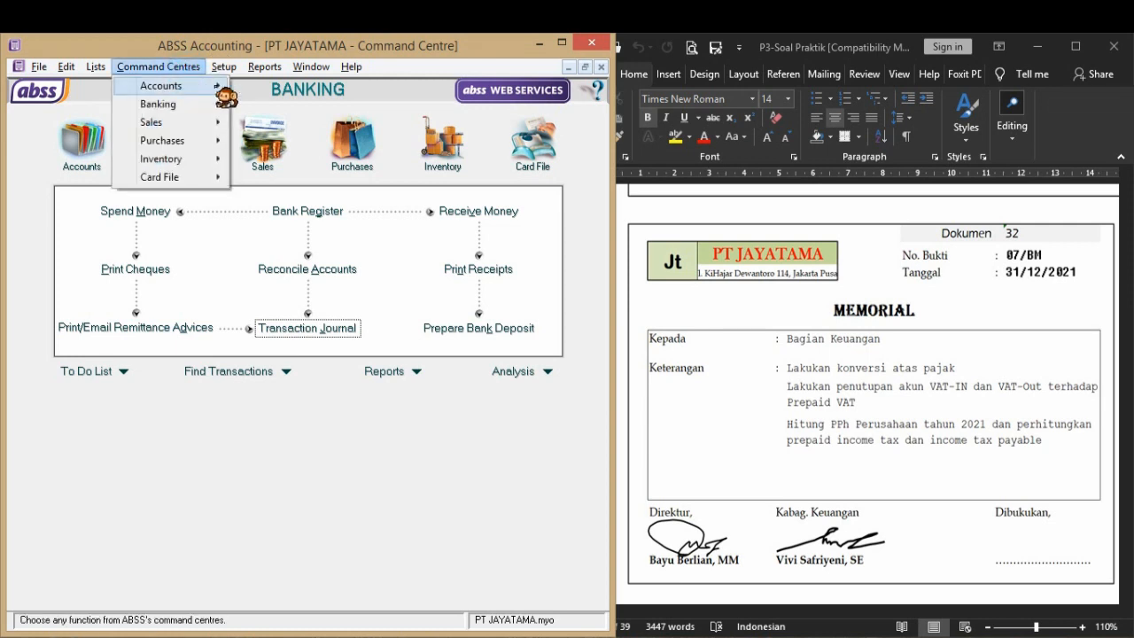
pyautogui.moveTo(212, 86)
pyautogui.click(335, 106)
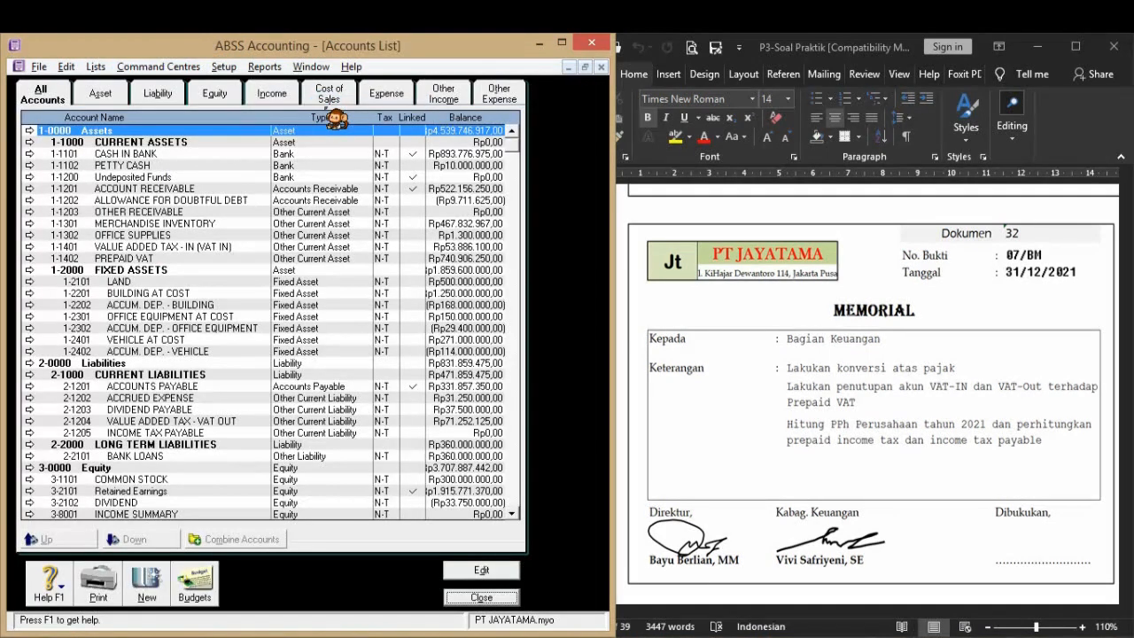
# - Check the VAT-in, prepaid VAT and VAT-out balances among the asset and liability accounts, and close the accounts list
pyautogui.click(106, 95)
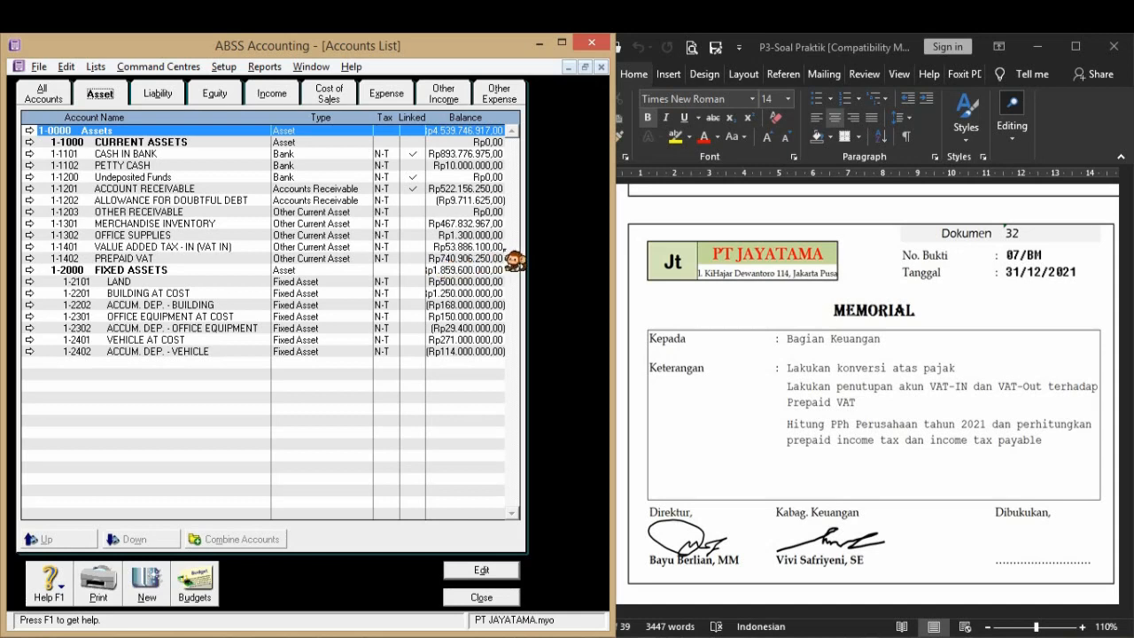
pyautogui.click(157, 93)
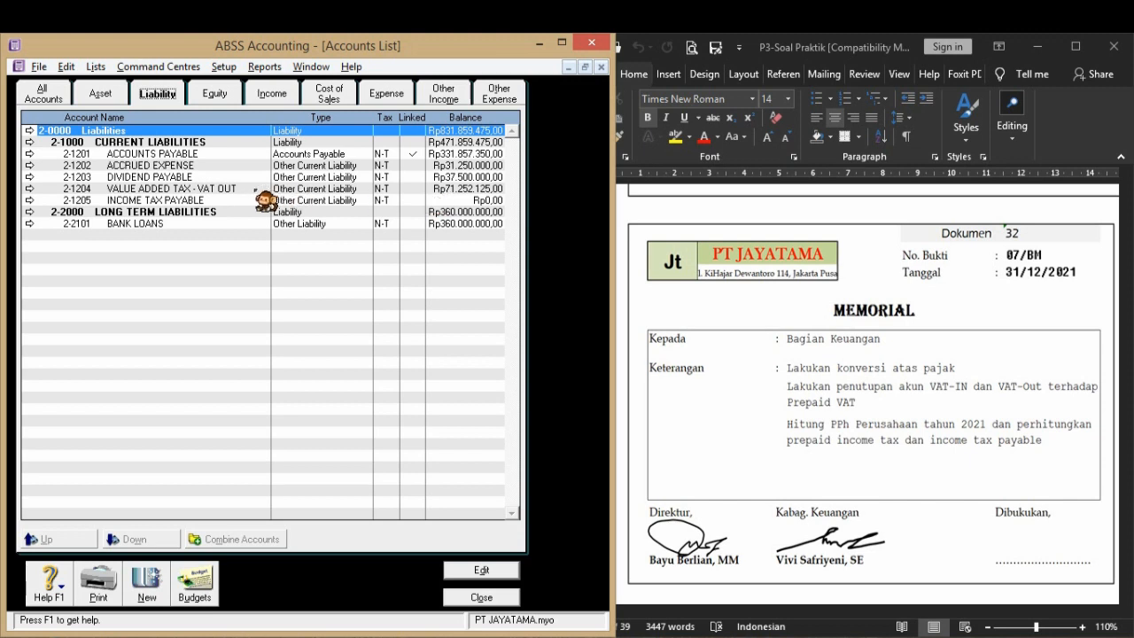
pyautogui.click(112, 96)
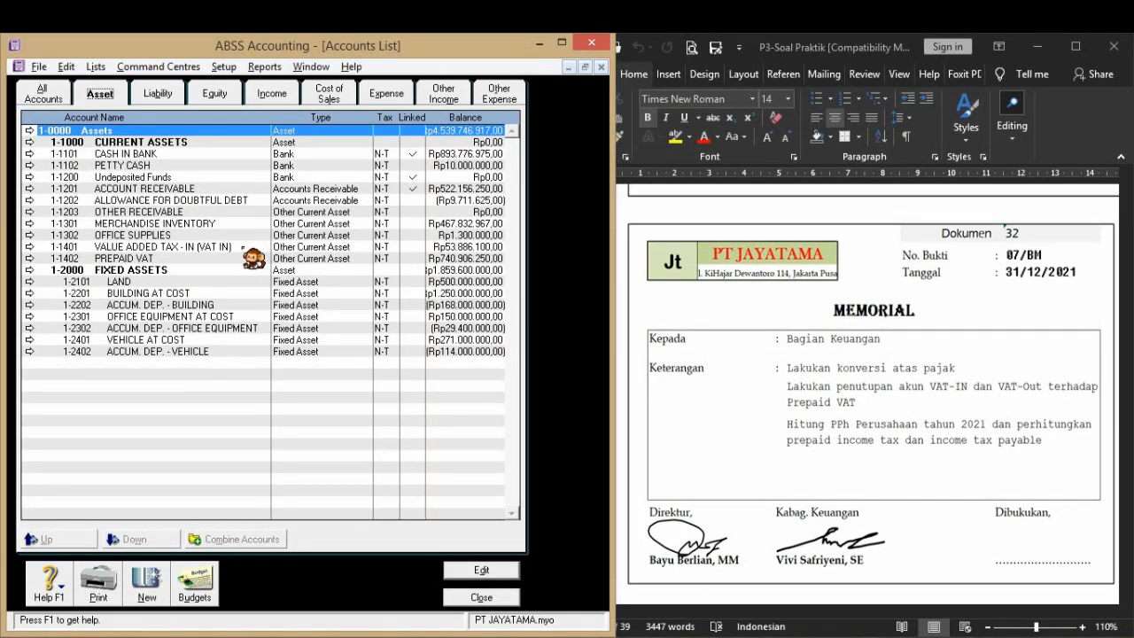
pyautogui.click(512, 600)
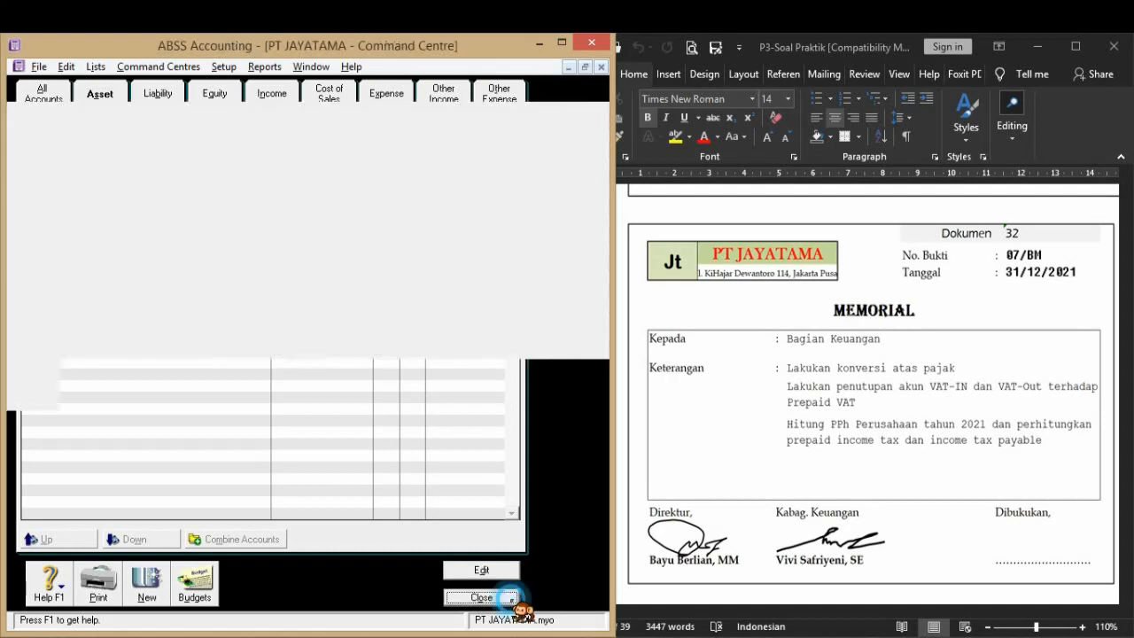
# - Start a journal entry numbered 07/BM, dated 31/12/2021, with the memo PENUTUPAN VAT-IN DAN VAT-OUT
pyautogui.click(98, 144)
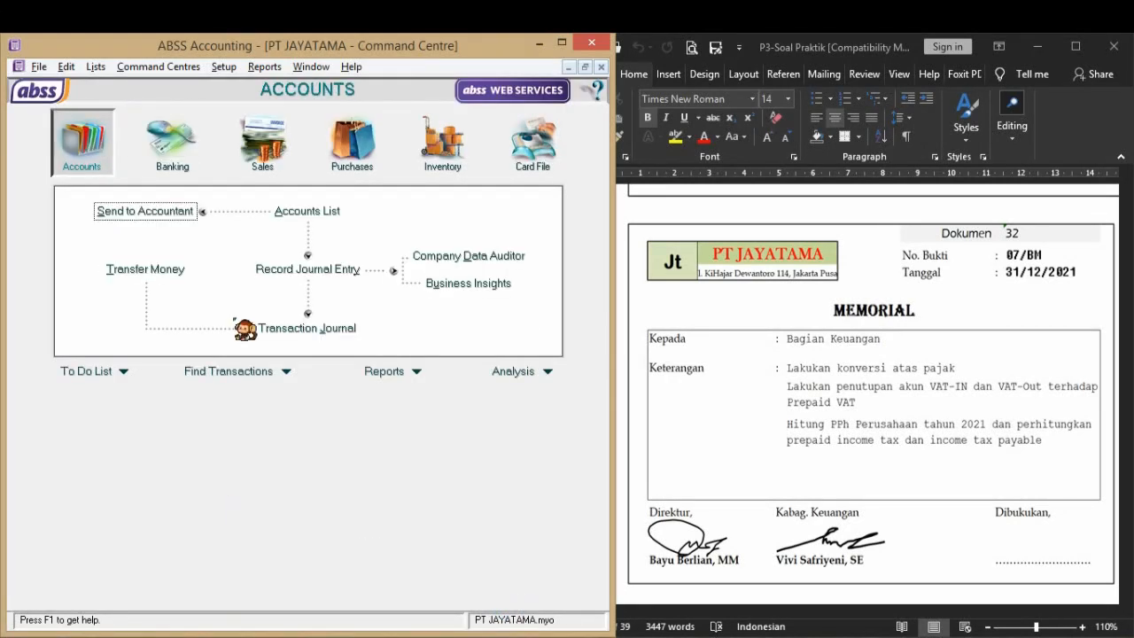
pyautogui.click(343, 271)
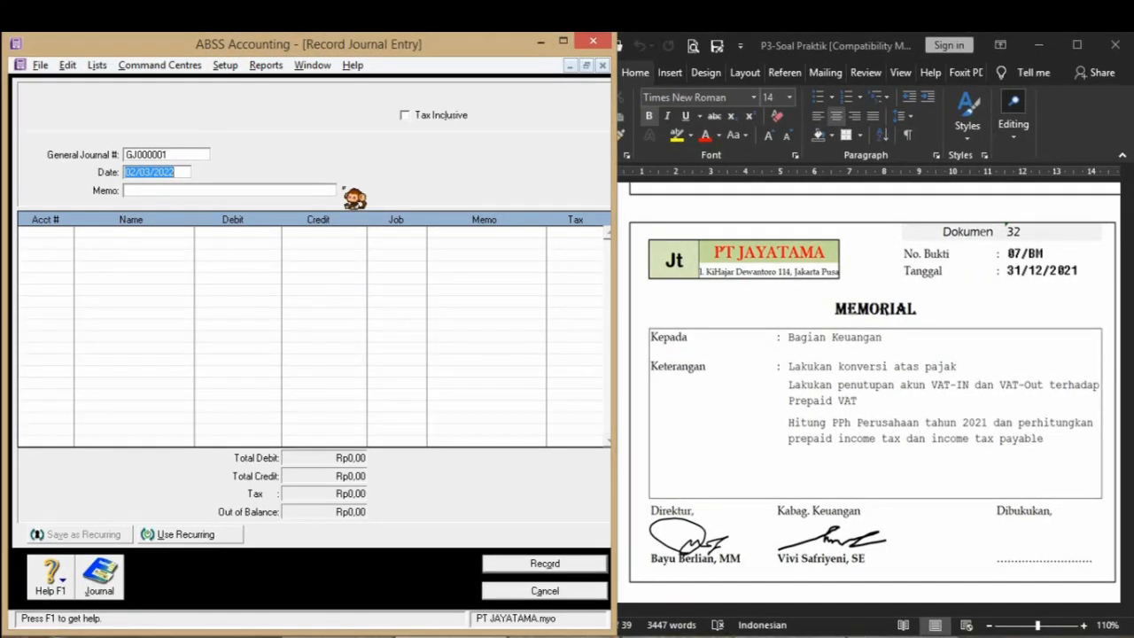
pyautogui.click(197, 156)
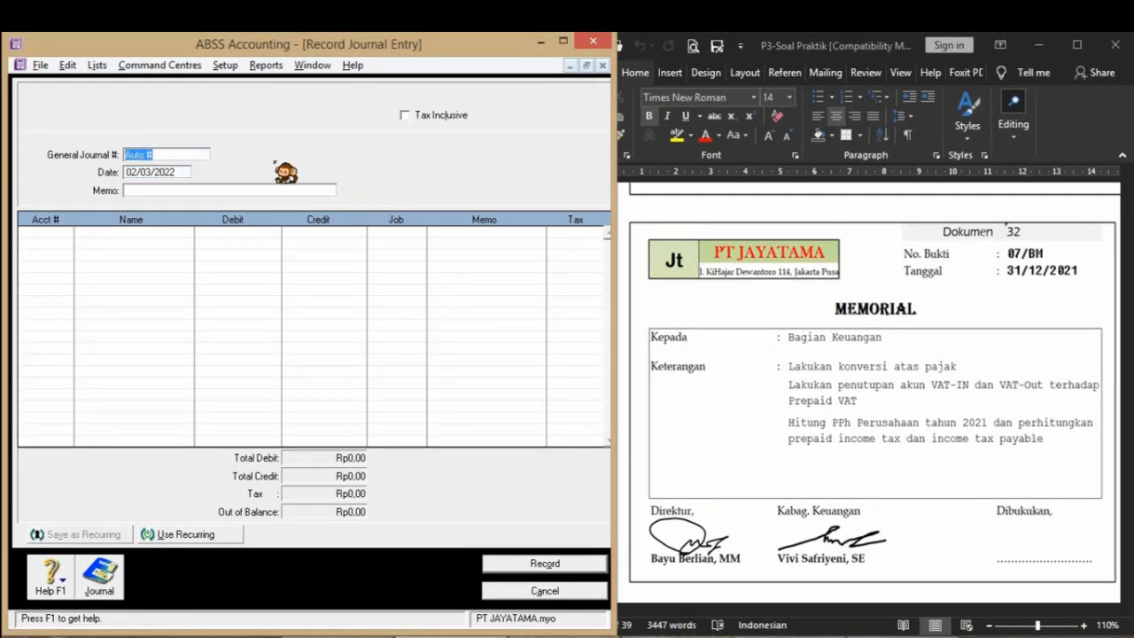
pyautogui.write('07/BM')
pyautogui.press('Tab')
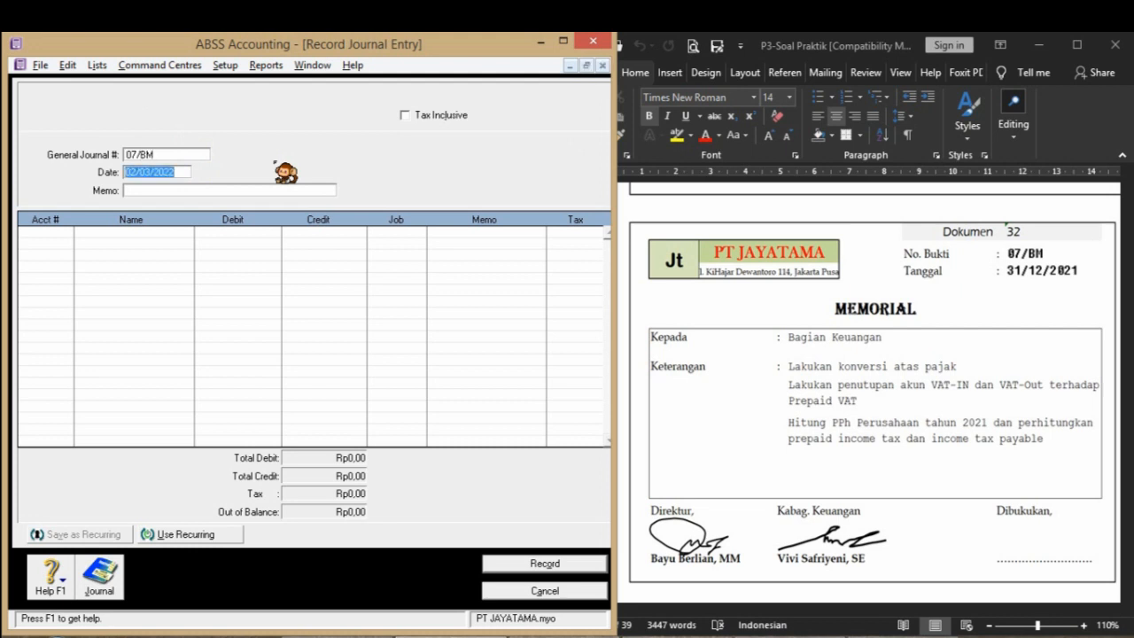
pyautogui.write('31/12/')
pyautogui.press('BackSpace')
pyautogui.write('/21')
pyautogui.press('Tab')
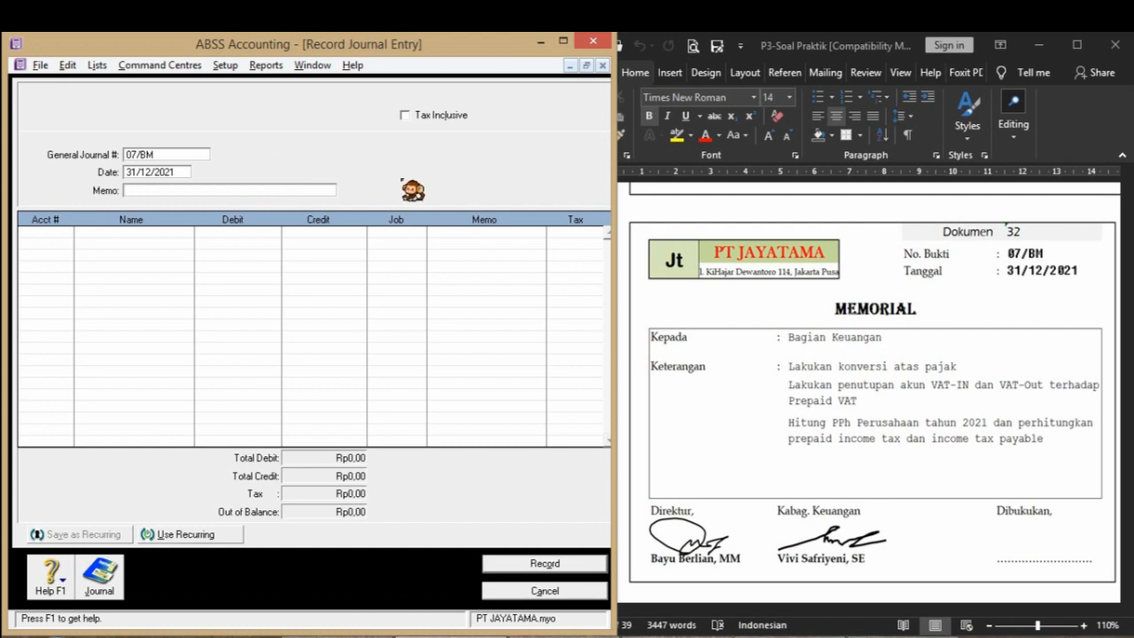
pyautogui.write('PENUTUPAN VAHT-IN DAN VAT')
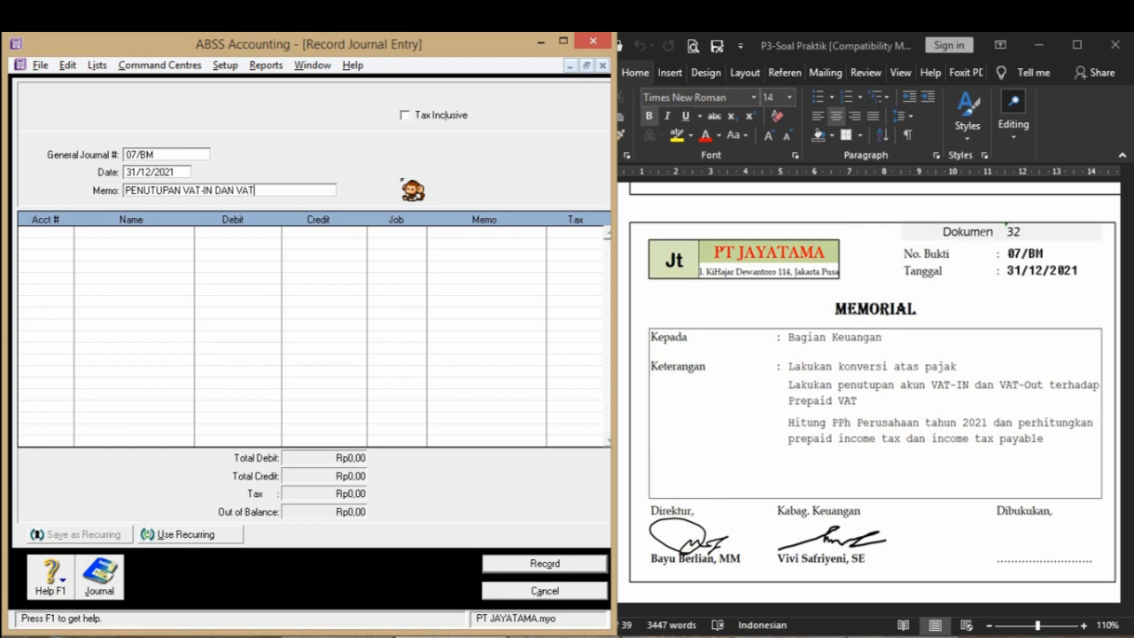
pyautogui.write('-OUT')
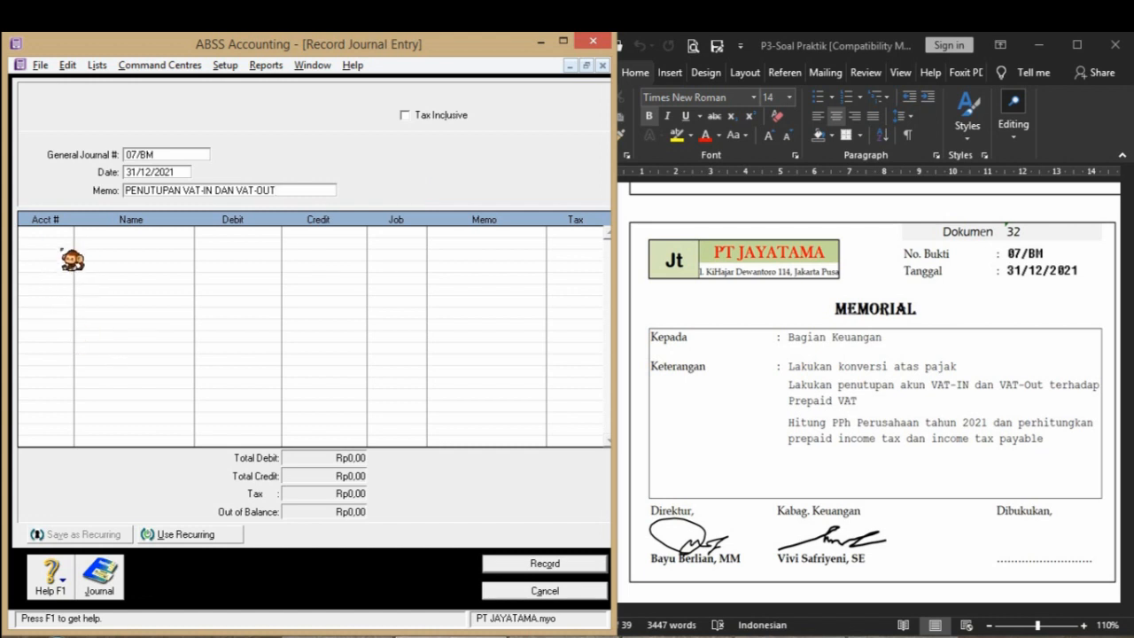
# - Add account 2-1204, value added tax - VAT out, as the first journal line with a debit of Rp71.252.125
pyautogui.click(43, 232)
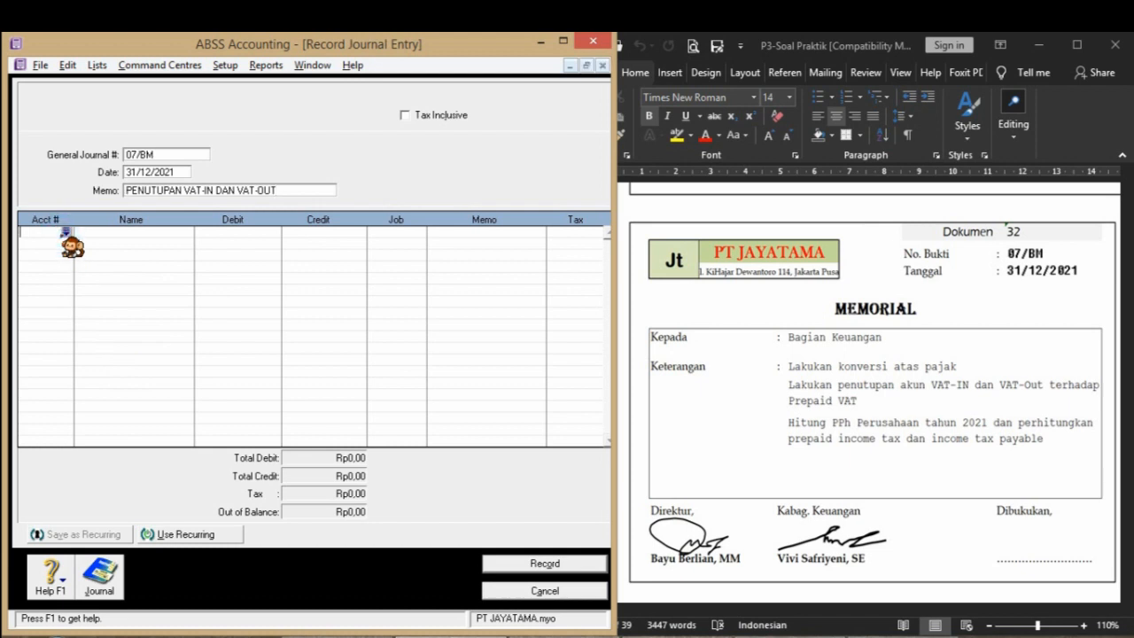
pyautogui.click(65, 233)
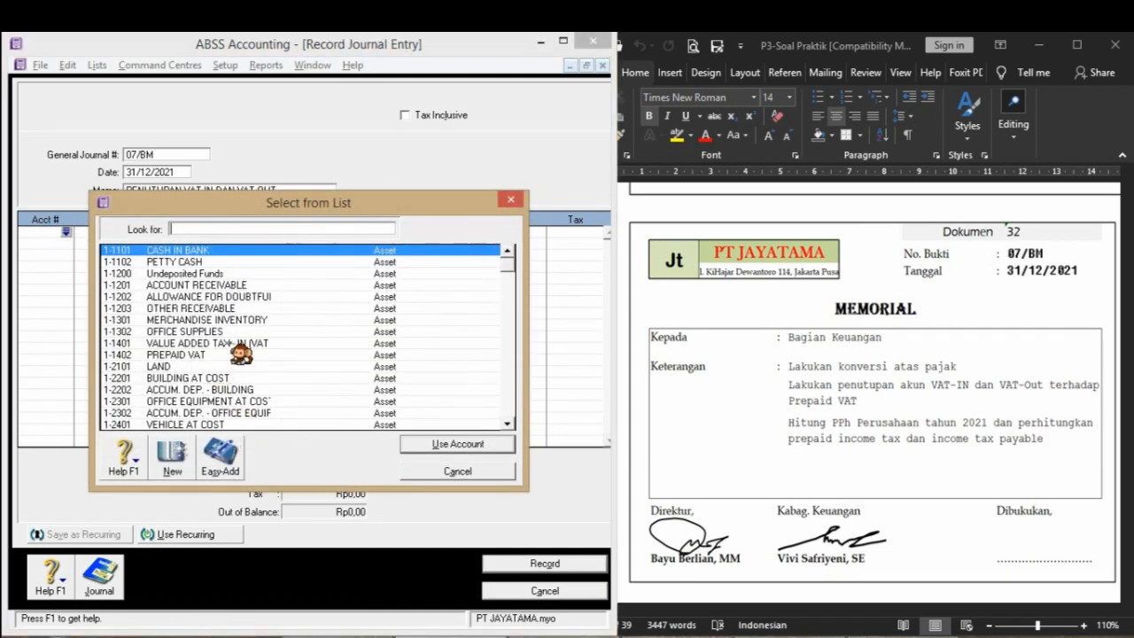
pyautogui.write('2')
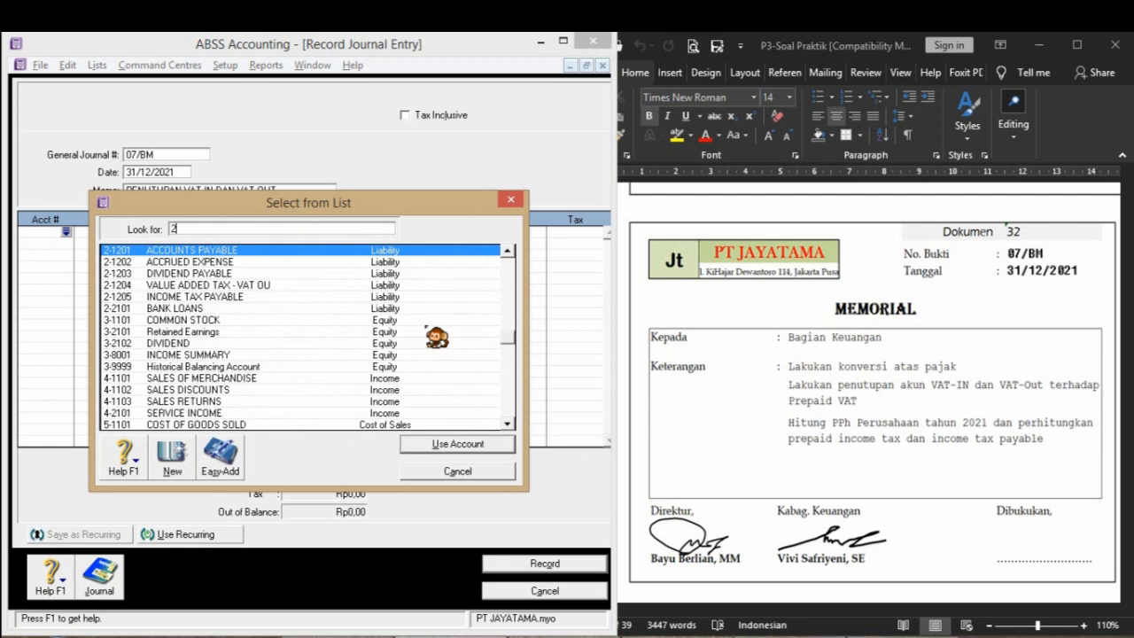
pyautogui.doubleClick(247, 286)
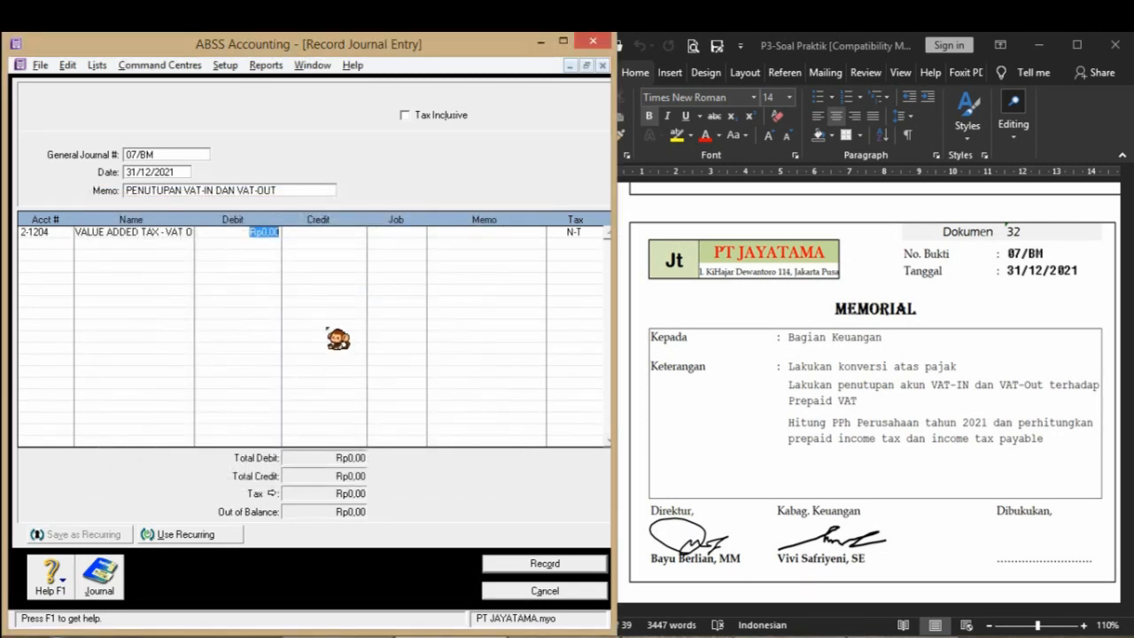
pyautogui.write('71250')
pyautogui.write('125')
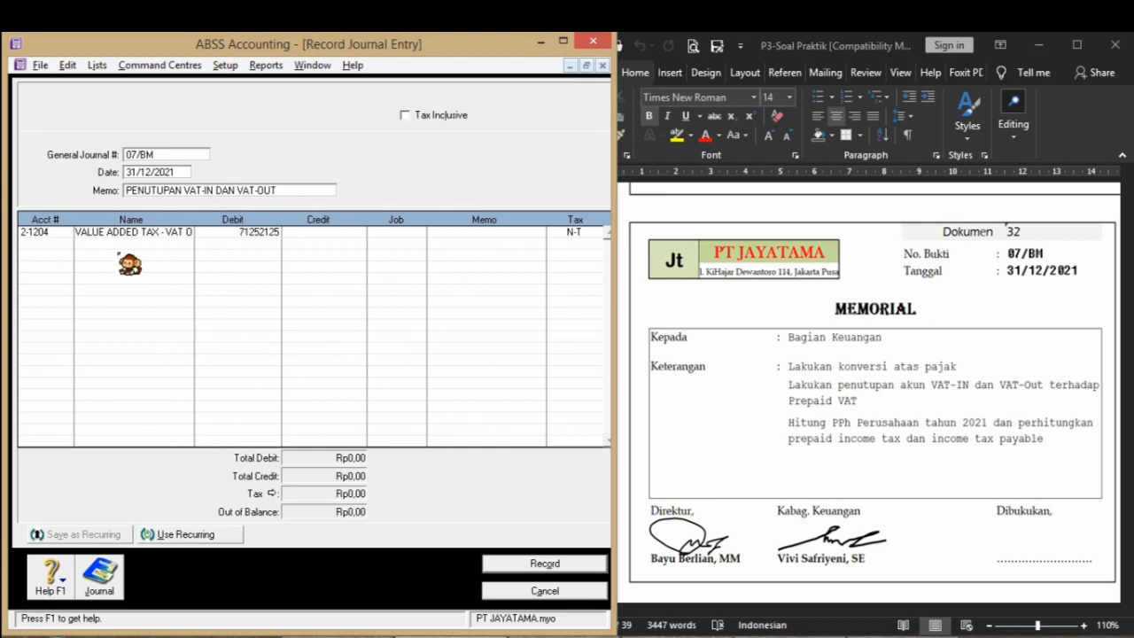
# - Add account 1-1401, value added tax - in, as the second journal line with a credit of Rp53.886.125
pyautogui.click(67, 241)
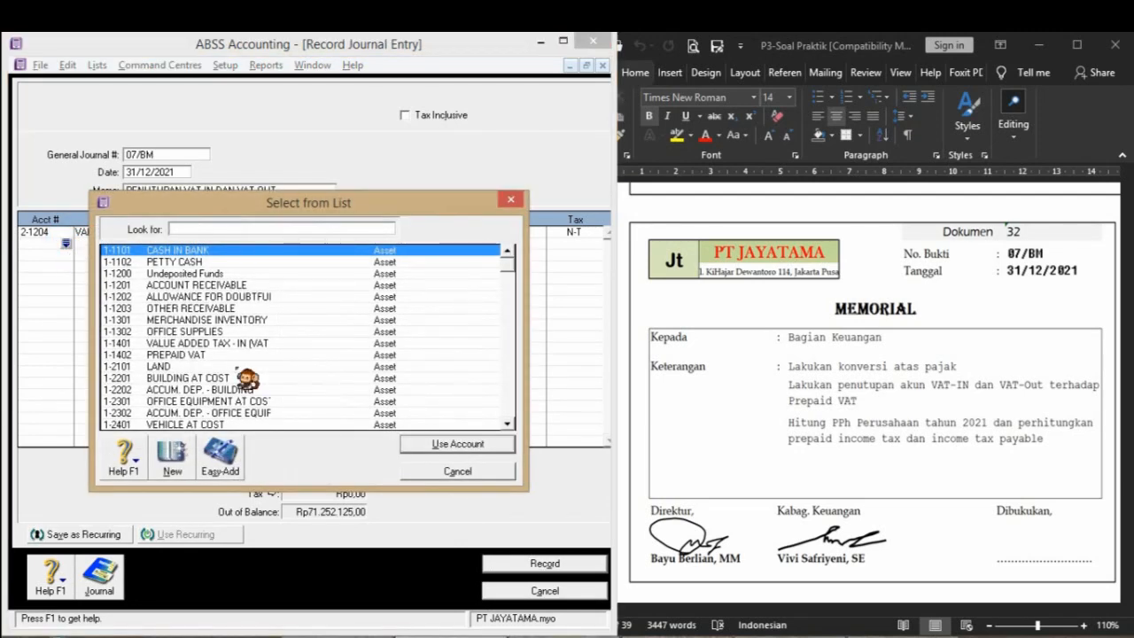
pyautogui.doubleClick(271, 344)
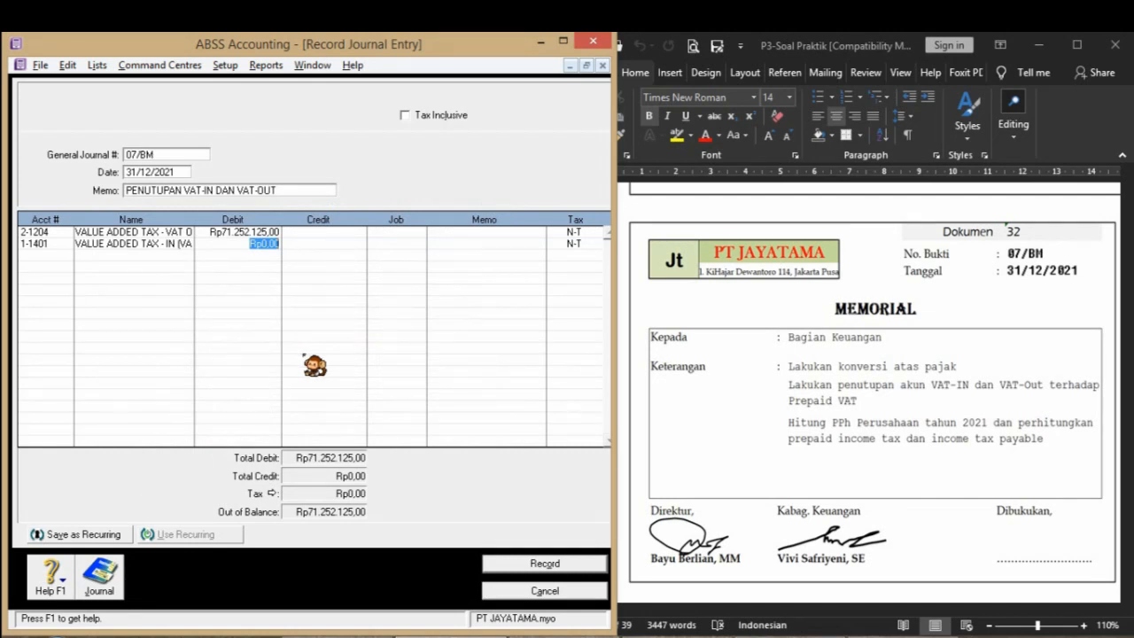
pyautogui.press('Tab')
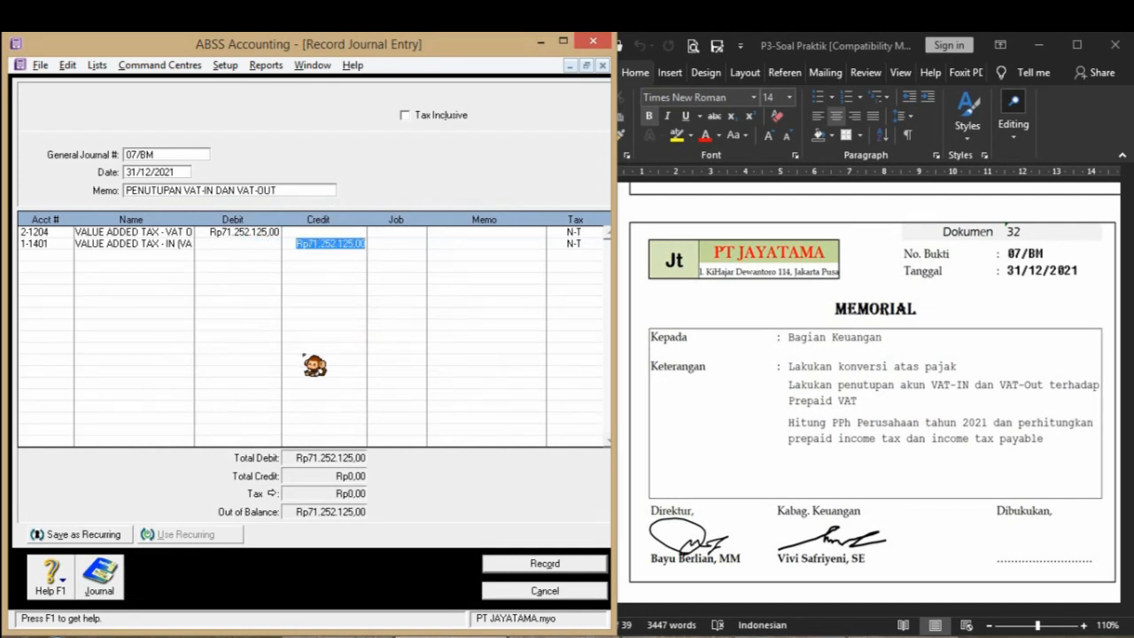
pyautogui.write('53')
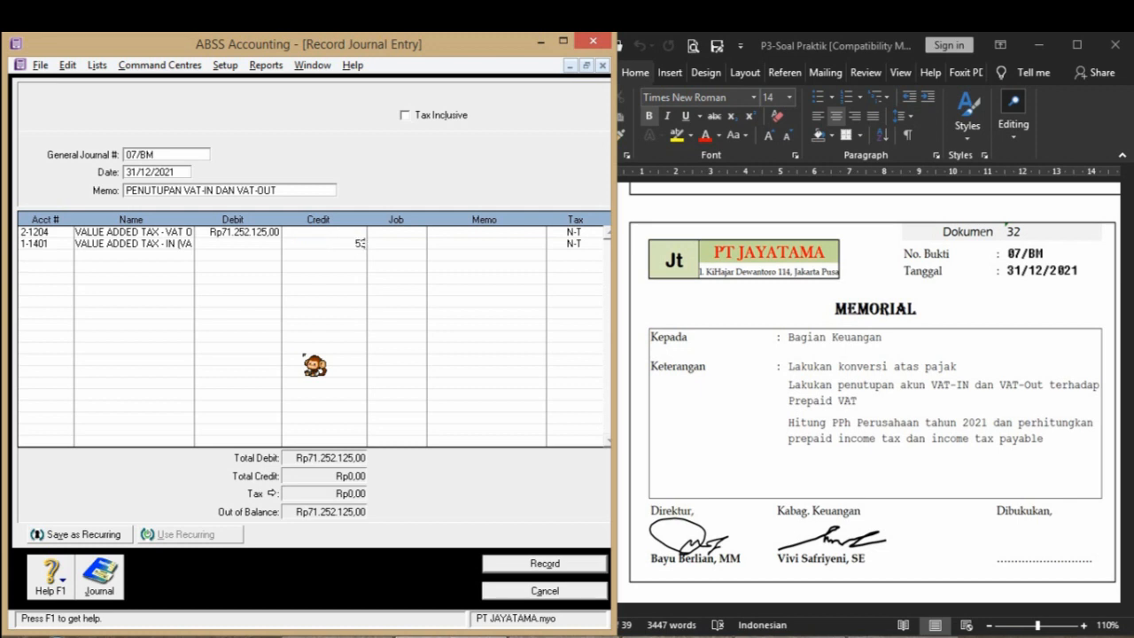
pyautogui.write('.886.125')
pyautogui.press('Tab')
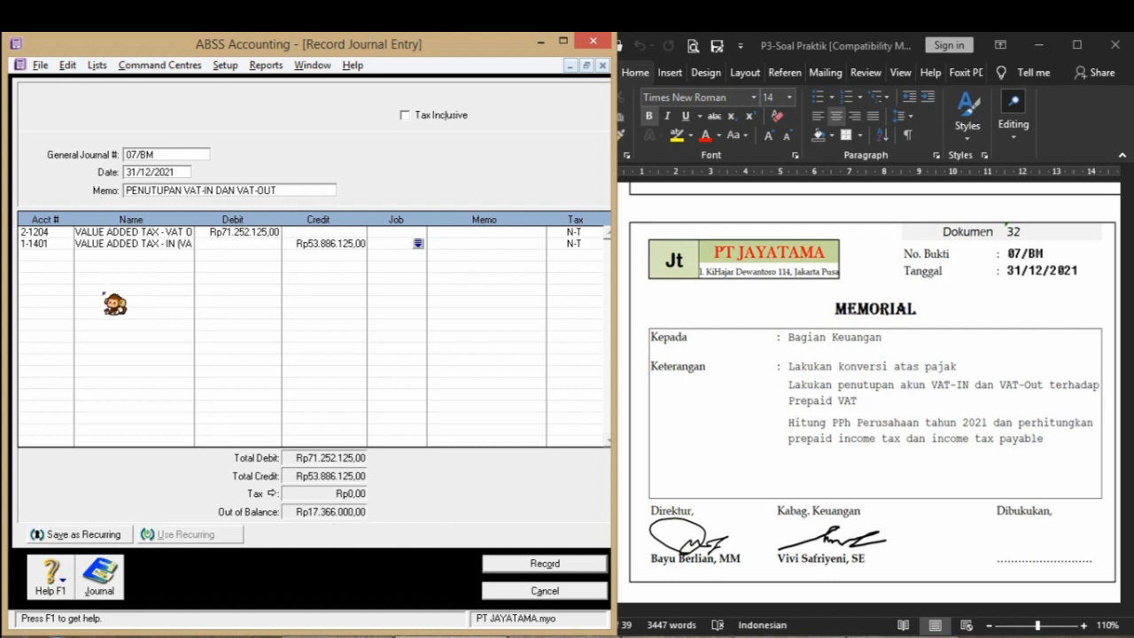
# - Add account 1-1402, prepaid VAT, as the third journal line with a credit of Rp17.366.000, and record the journal entry
pyautogui.click(64, 255)
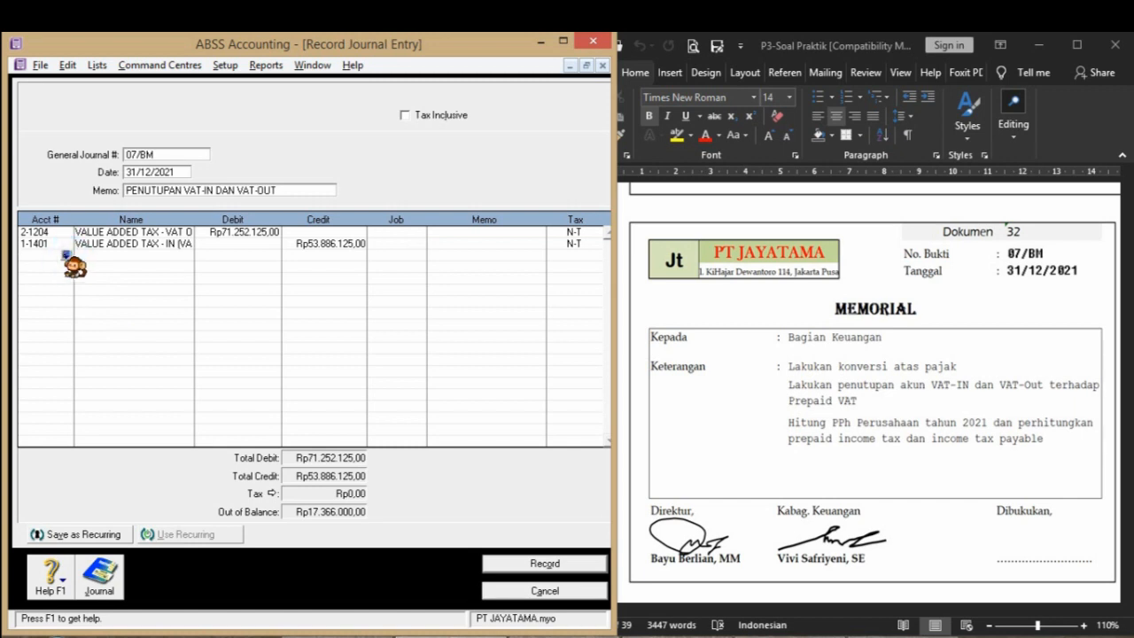
pyautogui.click(65, 255)
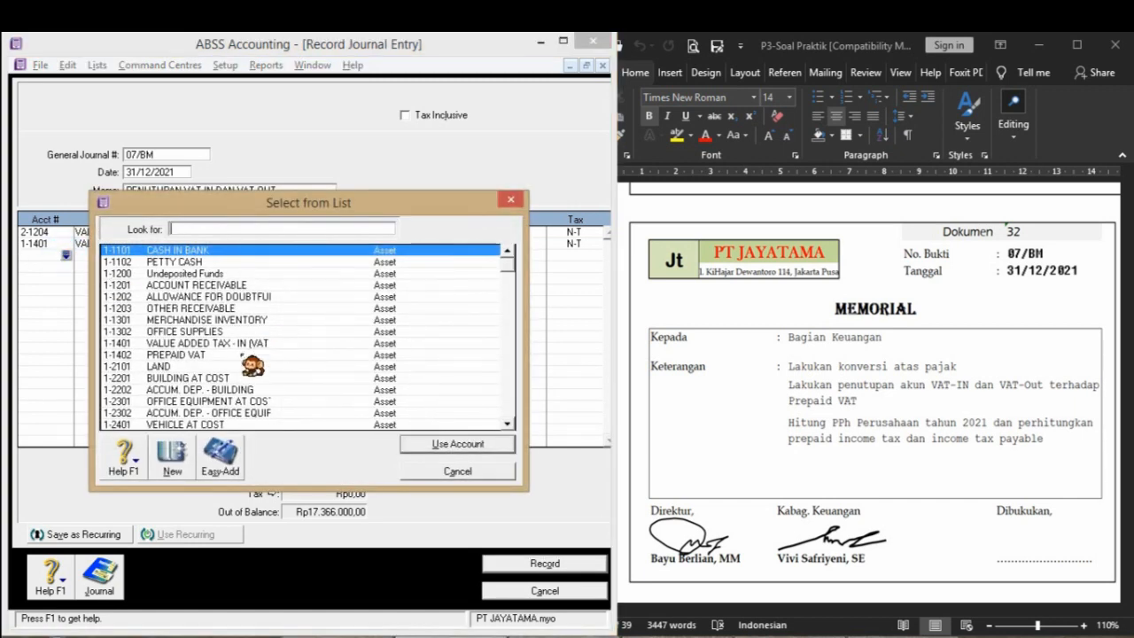
pyautogui.click(243, 355)
pyautogui.click(443, 443)
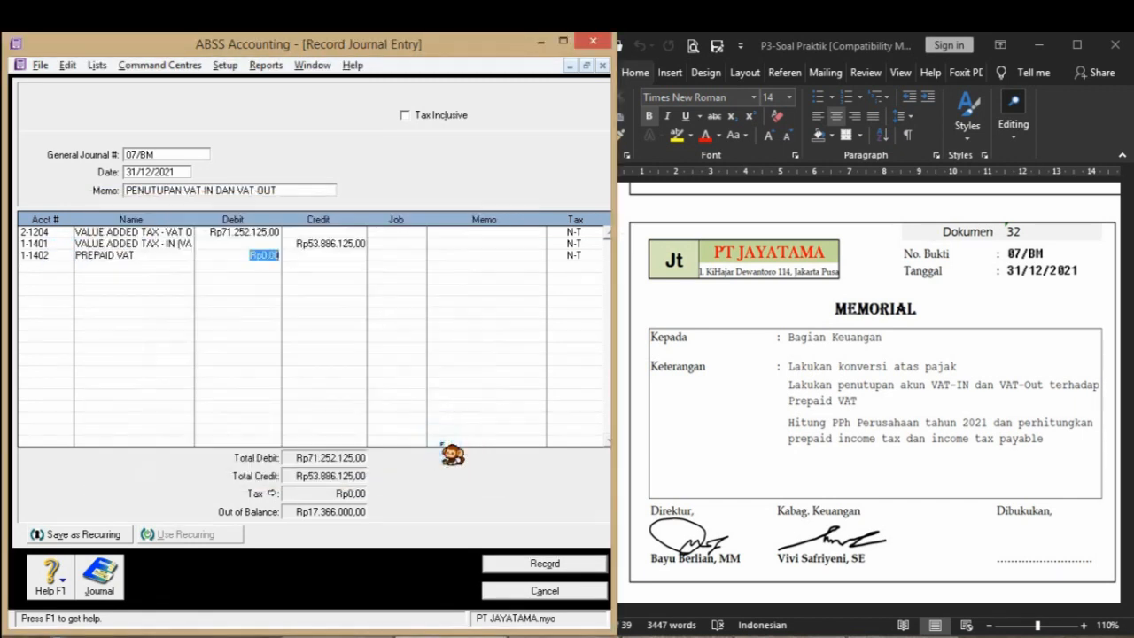
pyautogui.press('Tab')
pyautogui.press('Tab')
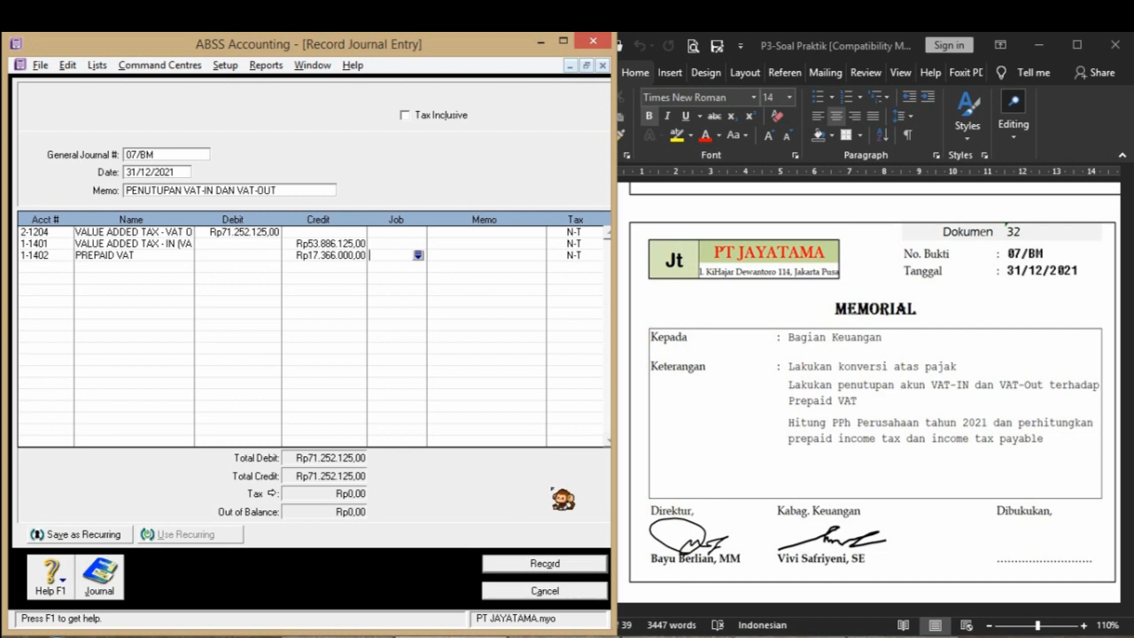
pyautogui.click(586, 567)
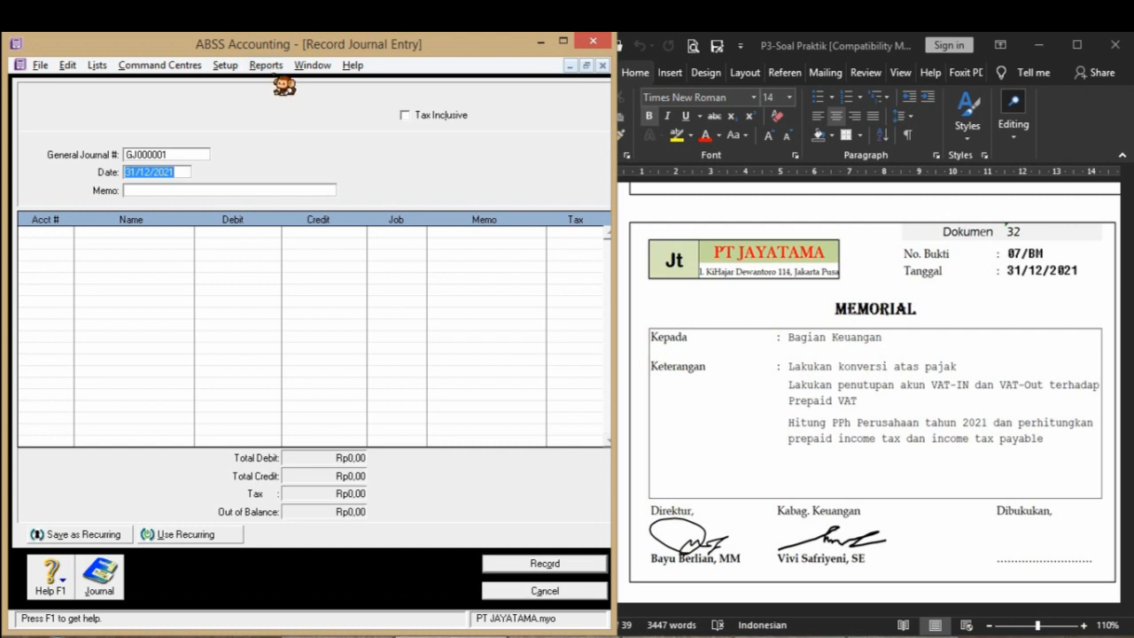
# - Display the accrual income statement report for the period 30/11/2021 to 31/12/2021
pyautogui.click(277, 69)
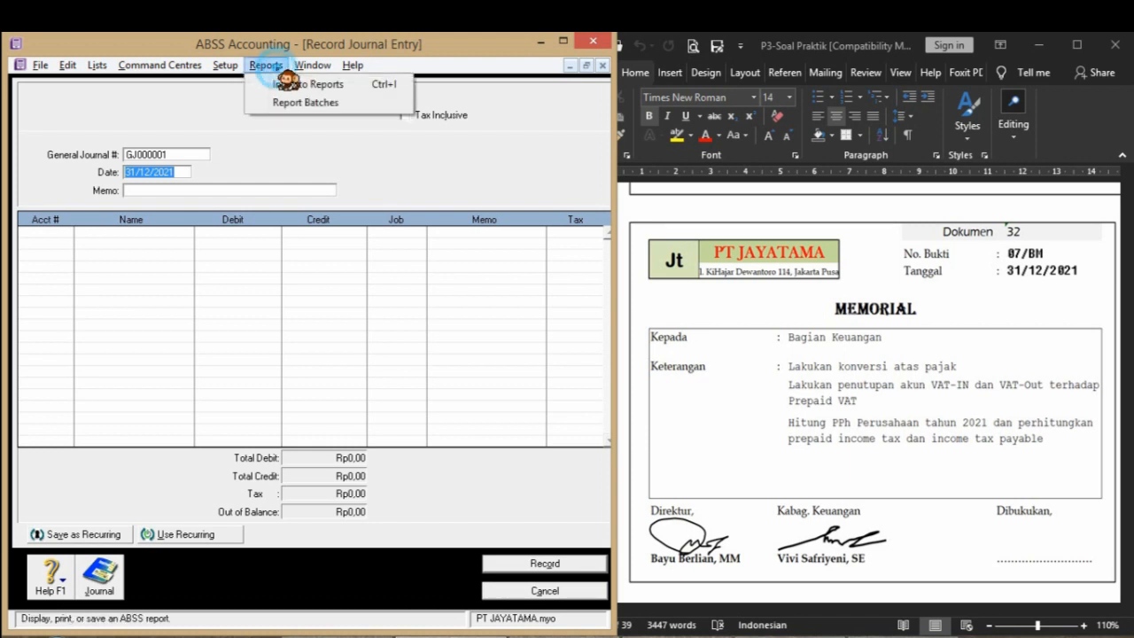
pyautogui.click(306, 85)
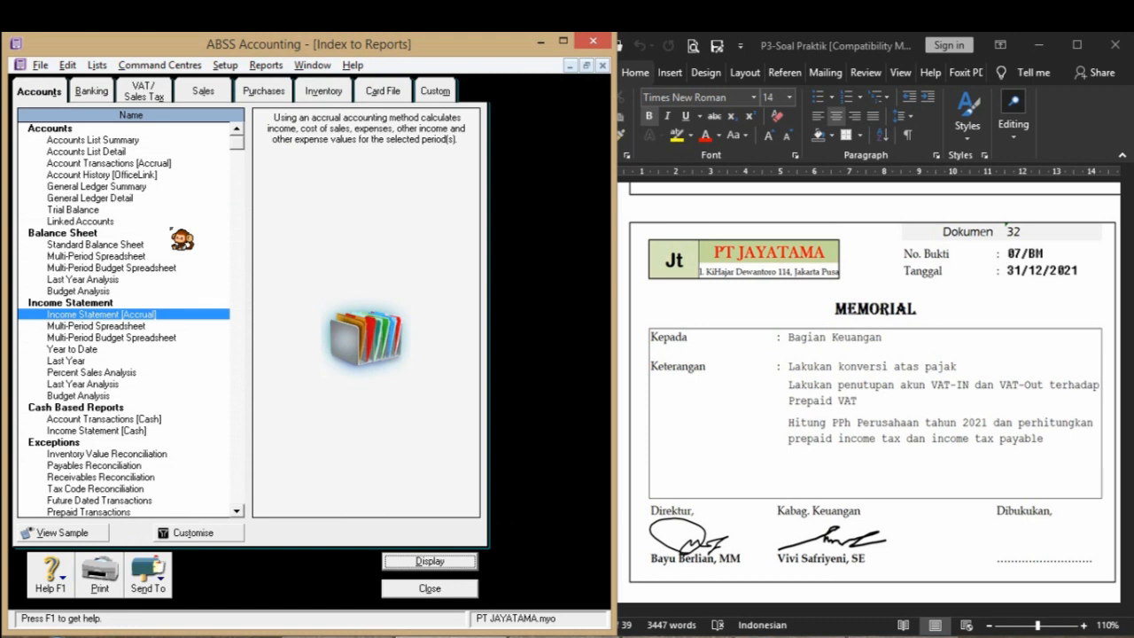
pyautogui.doubleClick(169, 315)
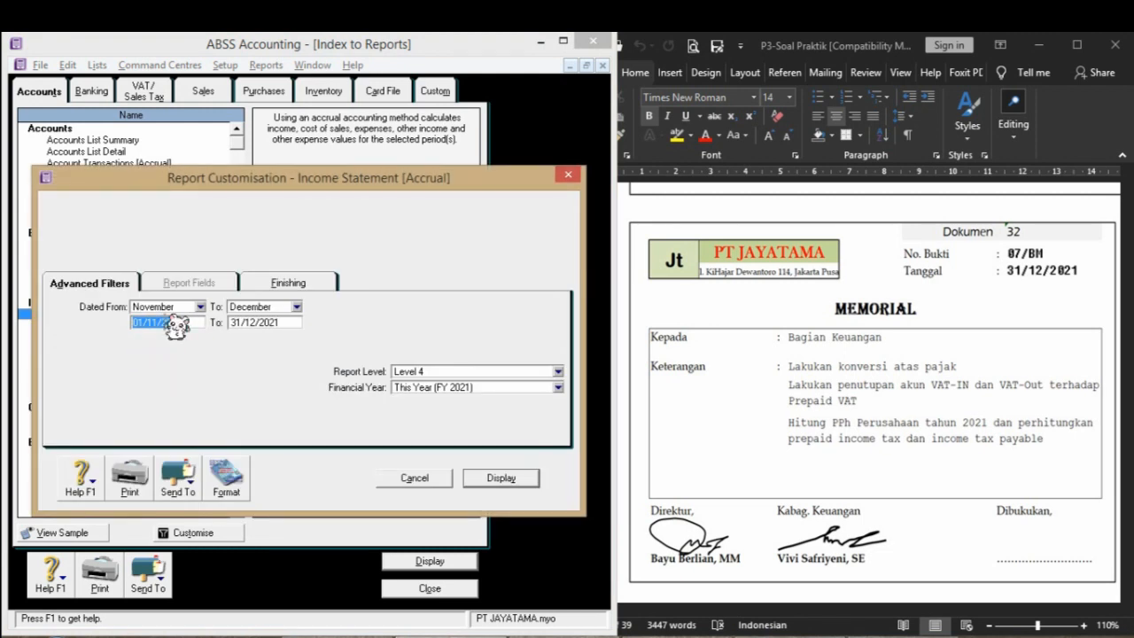
pyautogui.write('3')
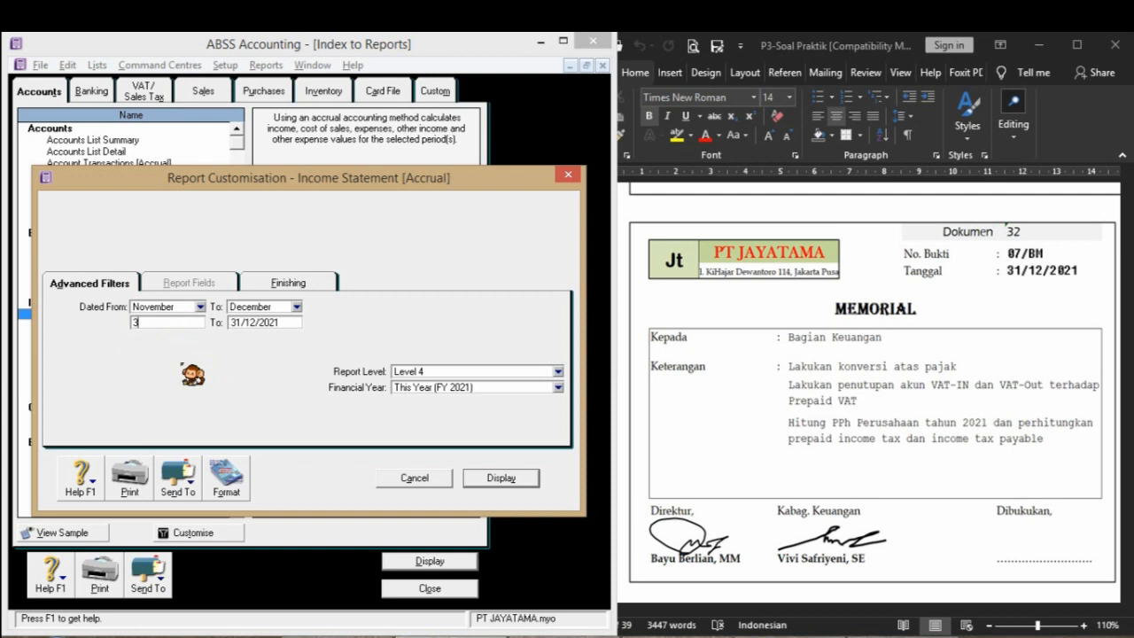
pyautogui.write('0/11/2')
pyautogui.write('021')
pyautogui.press('Return')
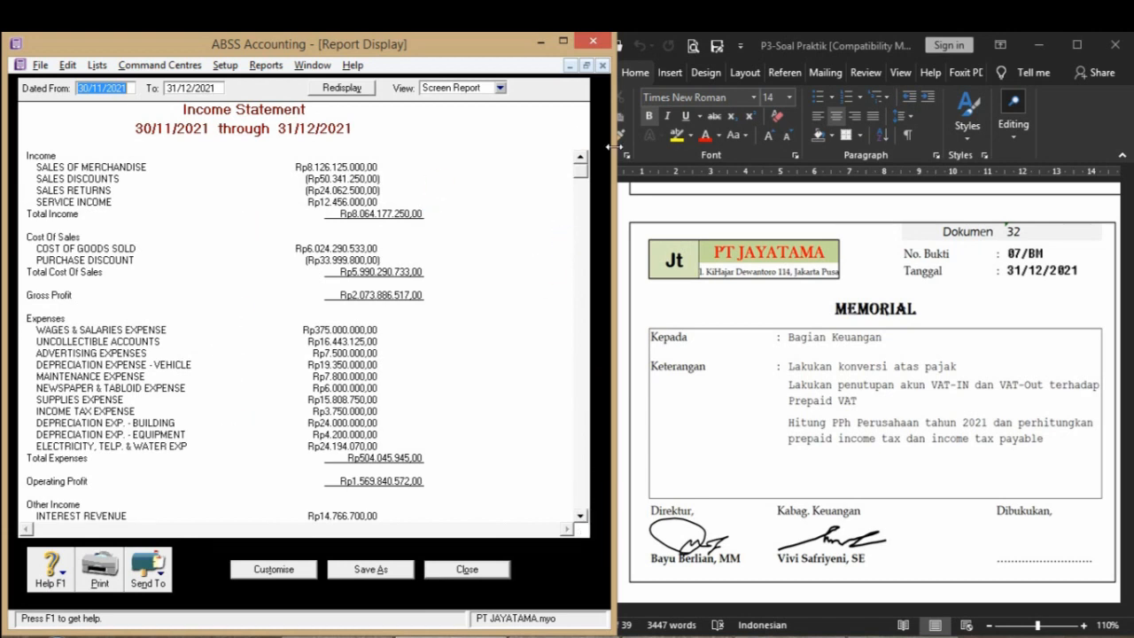
# - Review the income statement down to net profit, check the fiscal reconciliation slide in Windows Photo Viewer, and return to the report in ABSS Accounting
pyautogui.moveTo(581, 171); pyautogui.dragTo(595, 524)
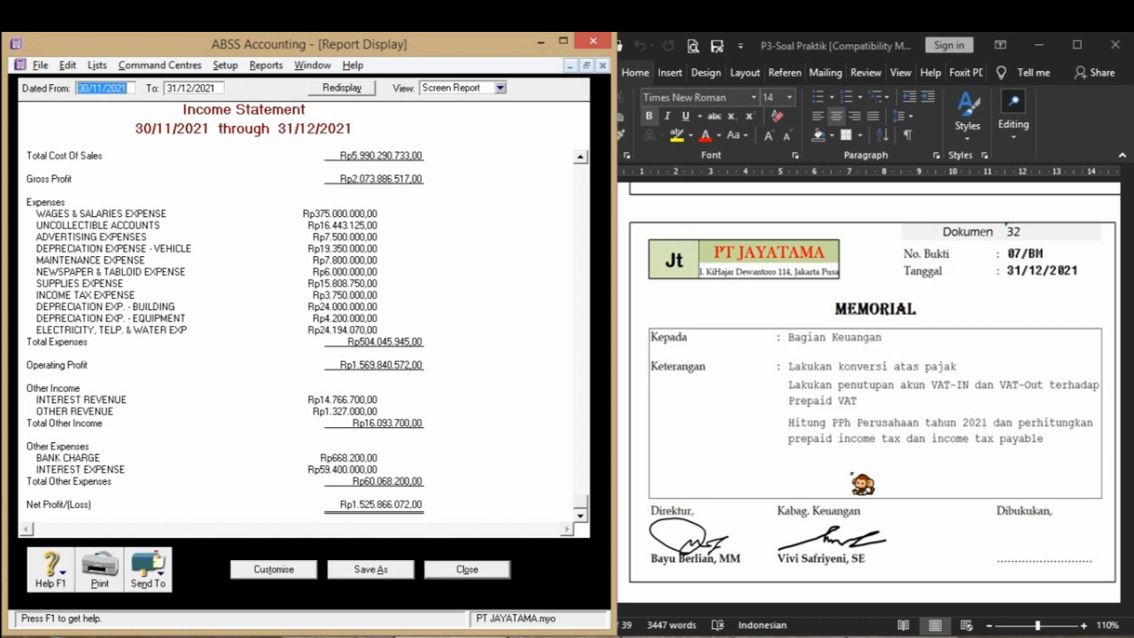
pyautogui.hotkey('alt', 'Tab')
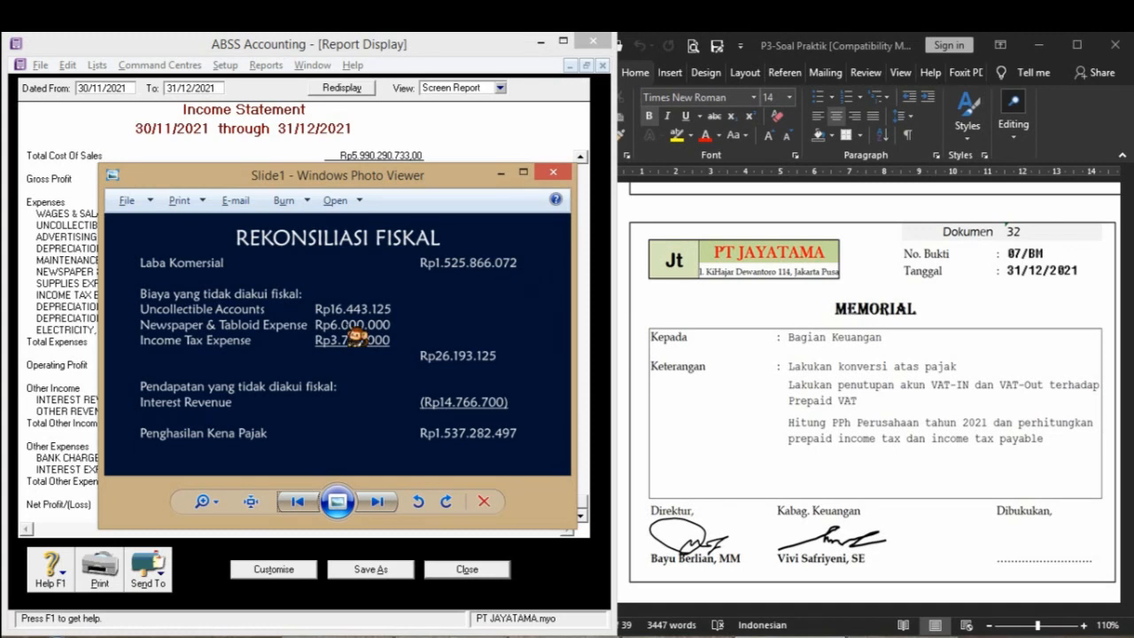
pyautogui.click(472, 126)
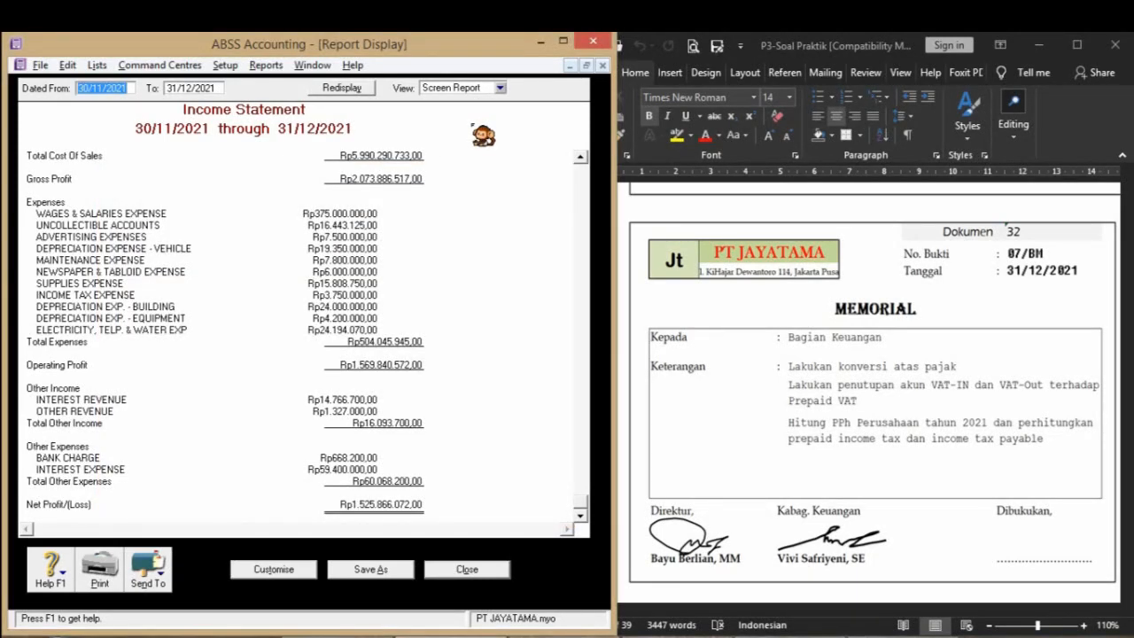
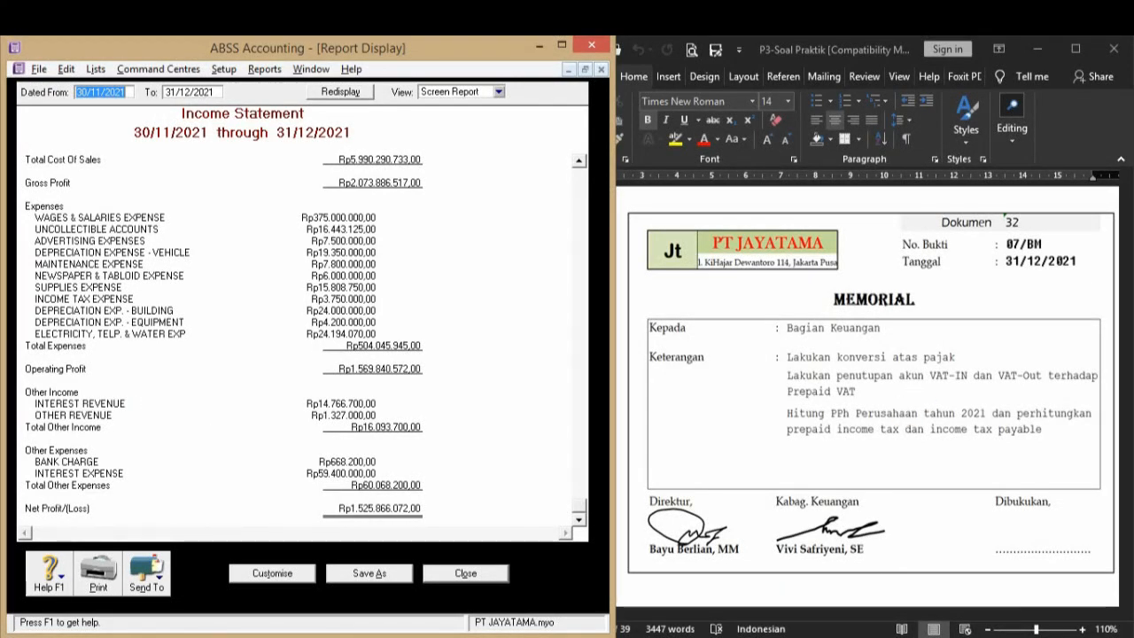
# - Examine the fiscal reconciliation and income tax calculation slides in Windows Photo Viewer, checking total income against the income statement in ABSS Accounting
pyautogui.click(810, 634)
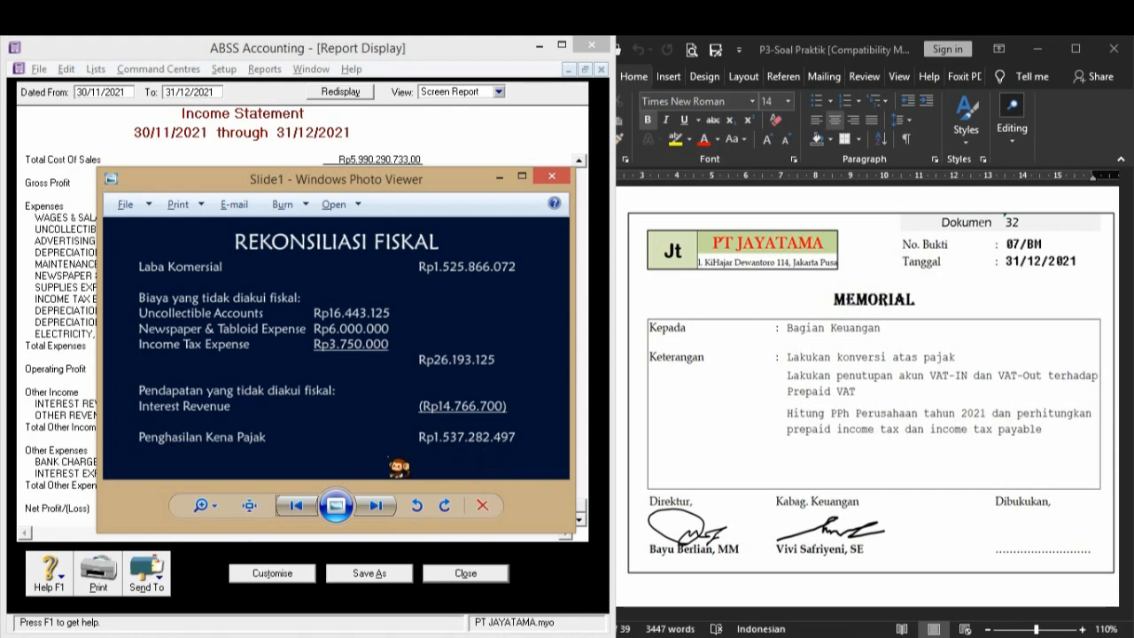
pyautogui.click(377, 506)
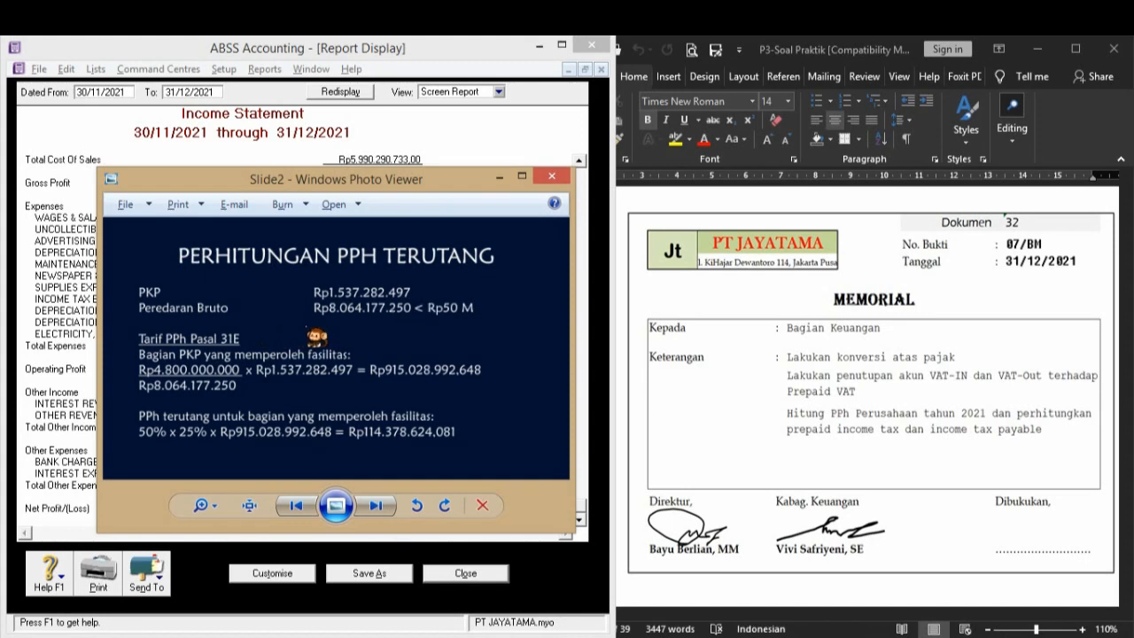
pyautogui.doubleClick(65, 299)
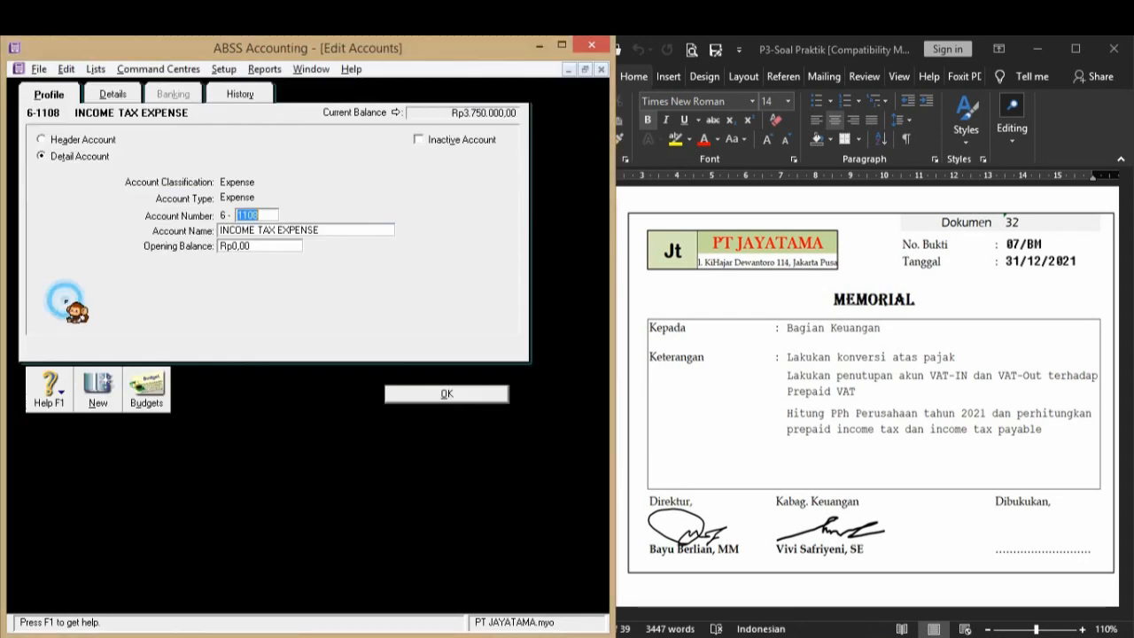
pyautogui.click(406, 394)
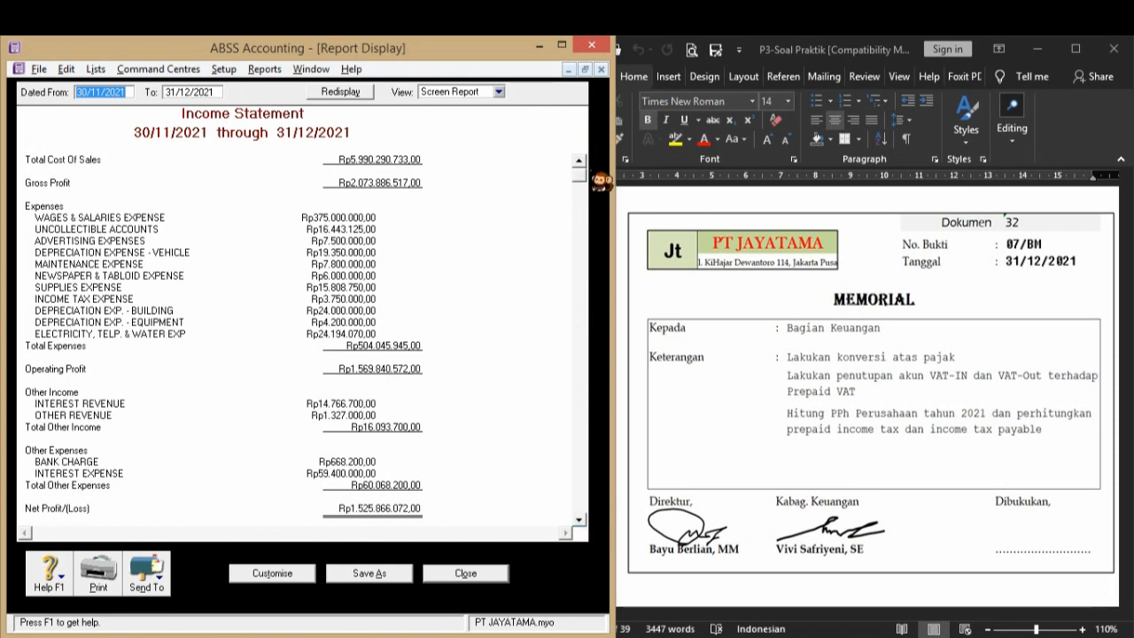
pyautogui.scroll(3, 601, 181)
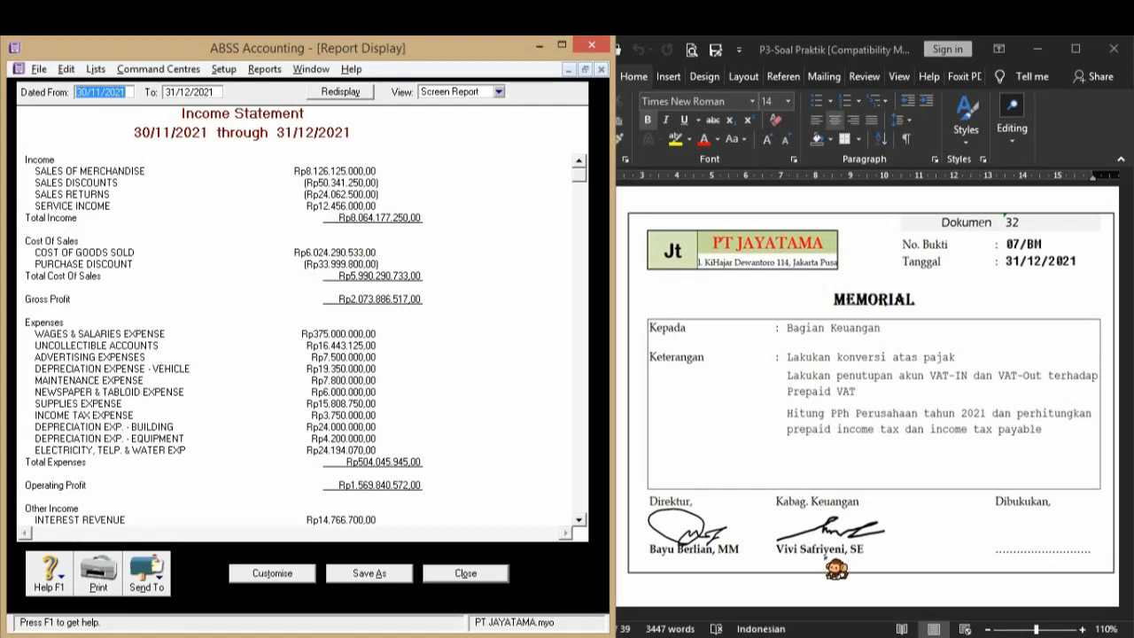
pyautogui.moveTo(811, 637)
pyautogui.click(810, 580)
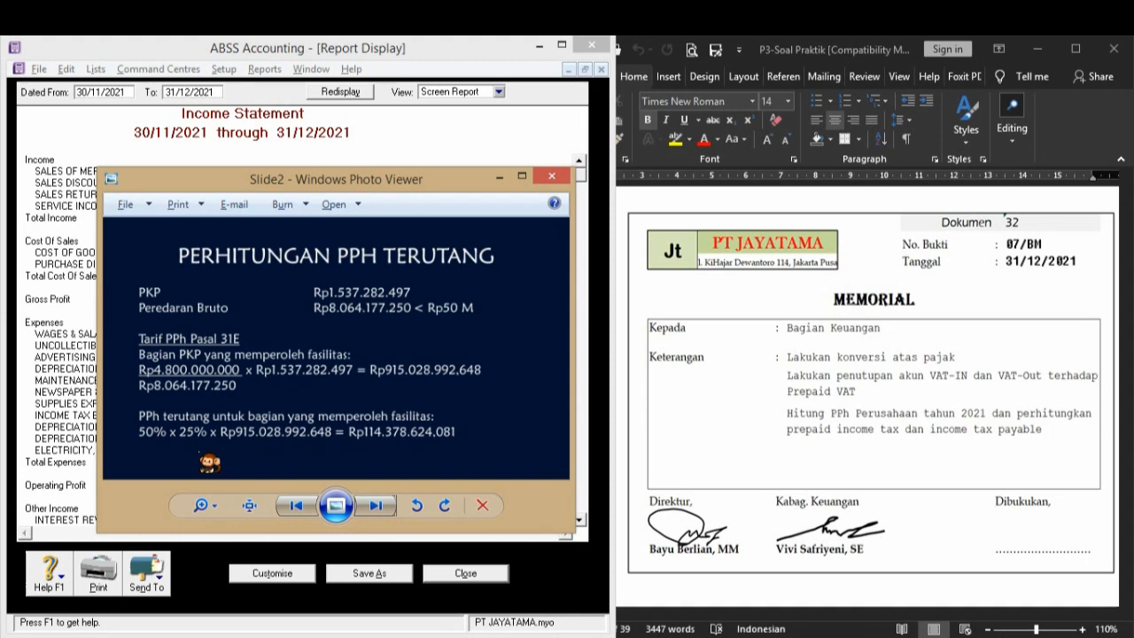
pyautogui.click(378, 506)
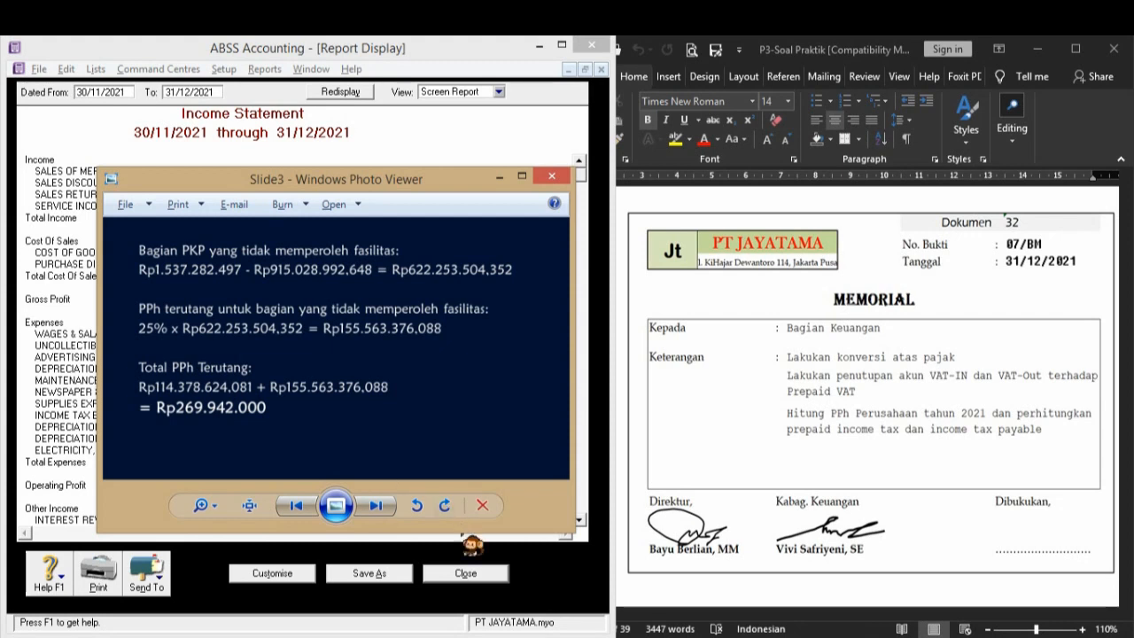
# - Close the reports and start general journal entry 07/BM dated 31/12/2021 with the memo PPH PERUSAHAAN TAHUN 2021
pyautogui.click(464, 572)
pyautogui.click(444, 592)
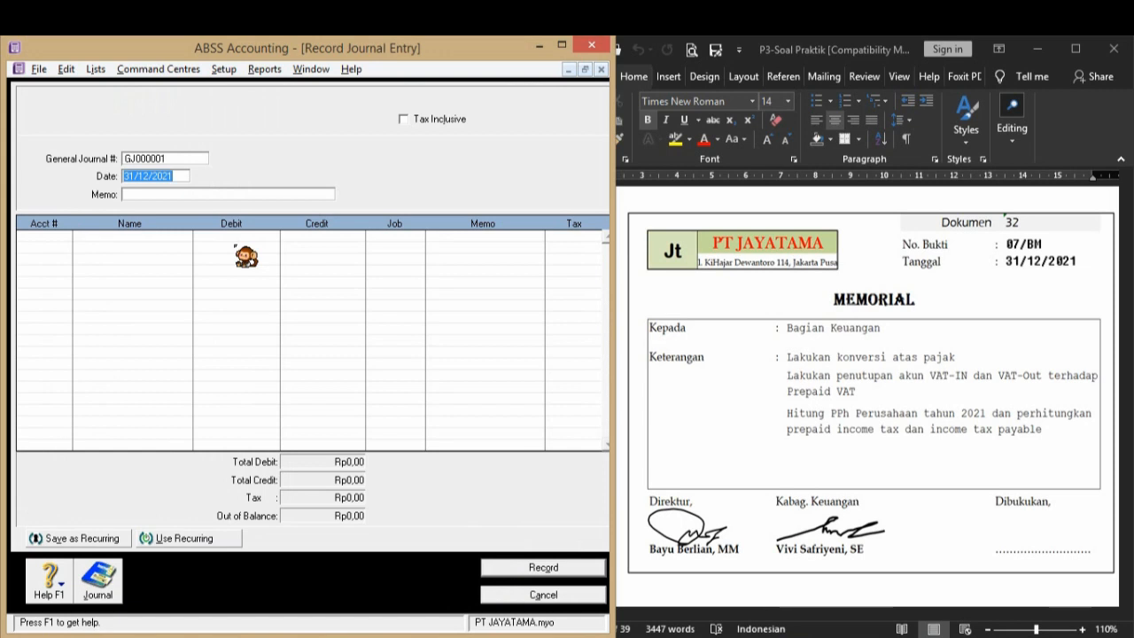
pyautogui.hotkey('shift', 'Tab')
pyautogui.write('0')
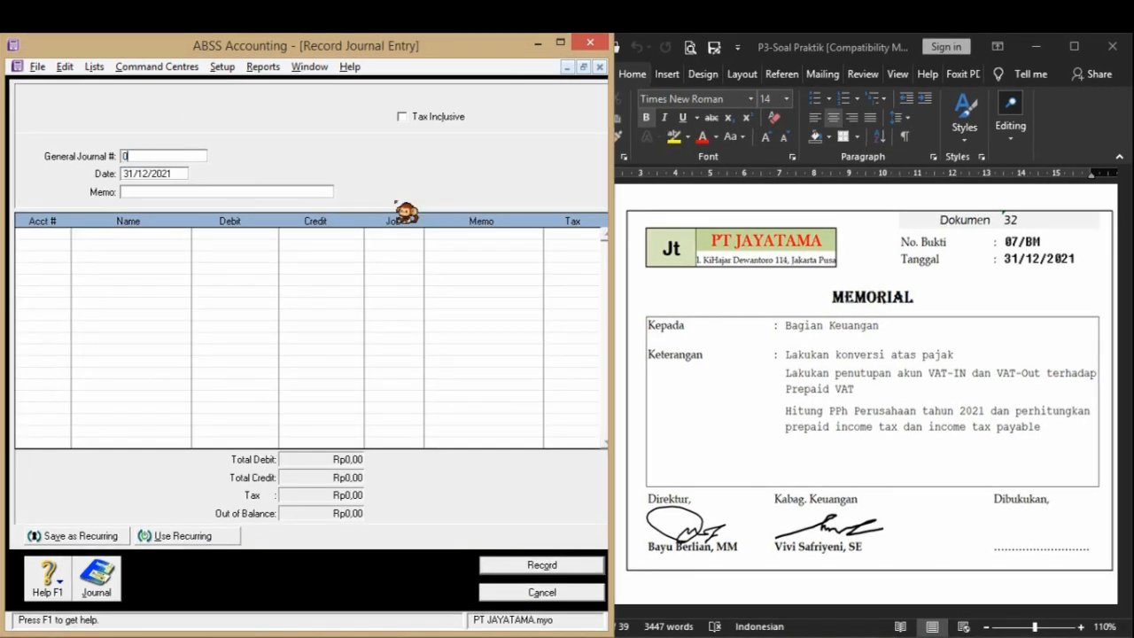
pyautogui.press('Tab')
pyautogui.press('Tab')
pyautogui.write('PPH PER')
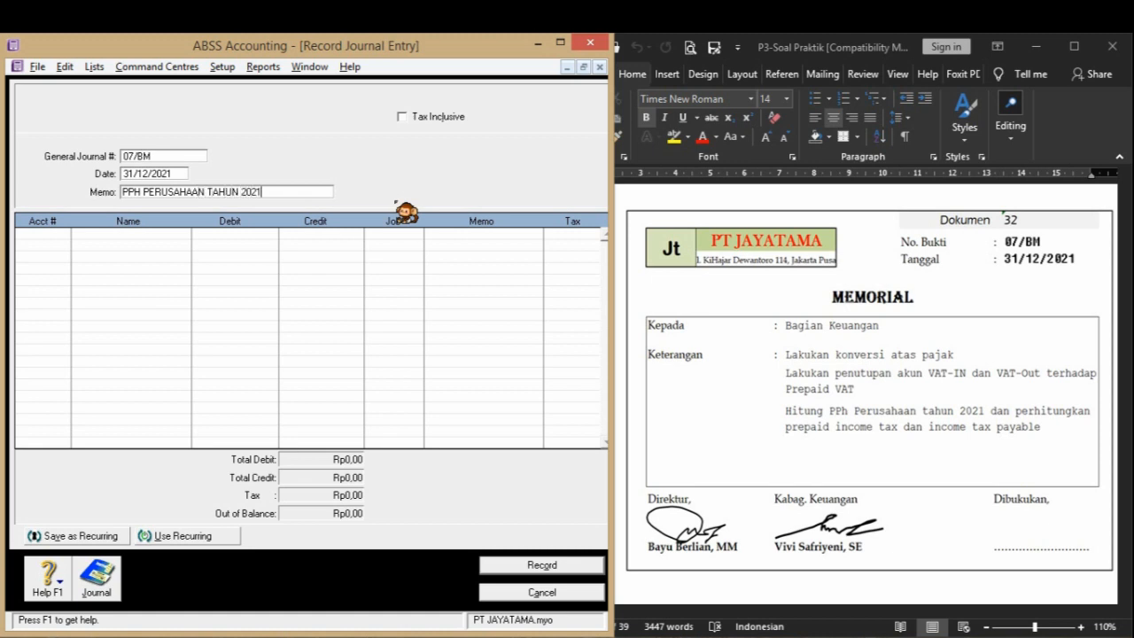
pyautogui.press('Tab')
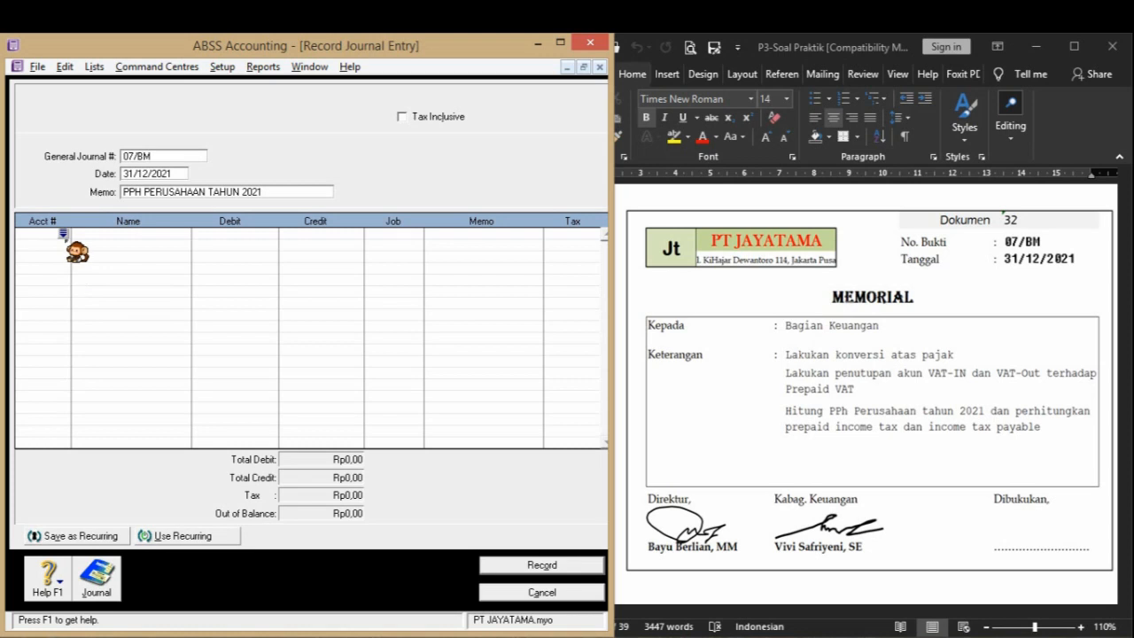
# - Add account 6-1108, income tax expense, as the first journal line with a debit of Rp269.942.000
pyautogui.click(64, 235)
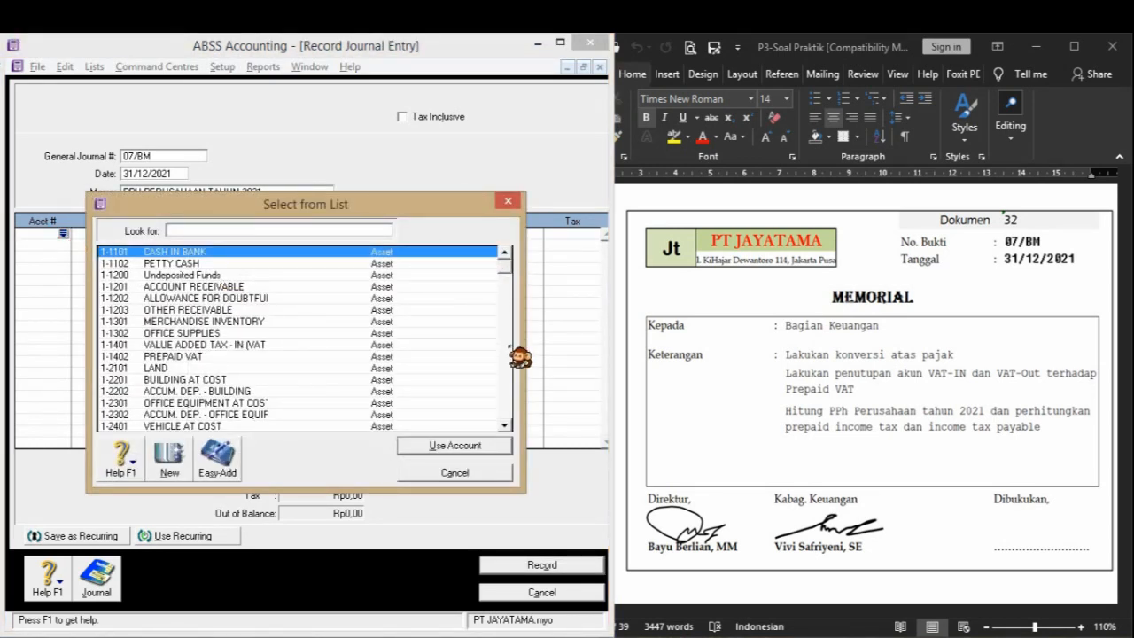
pyautogui.write('6')
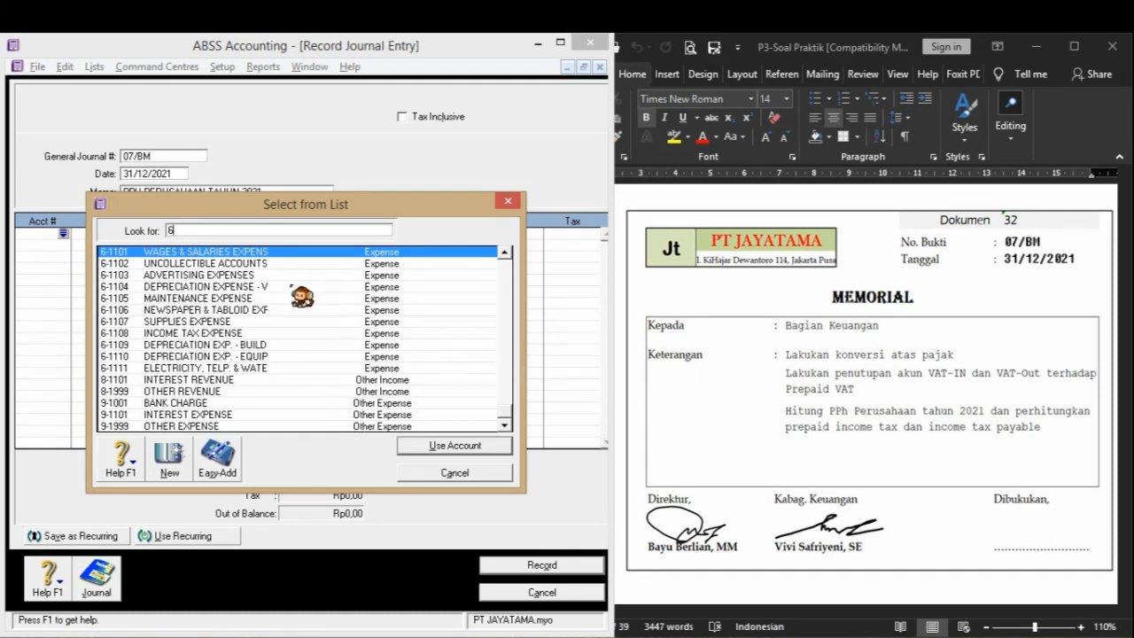
pyautogui.click(258, 333)
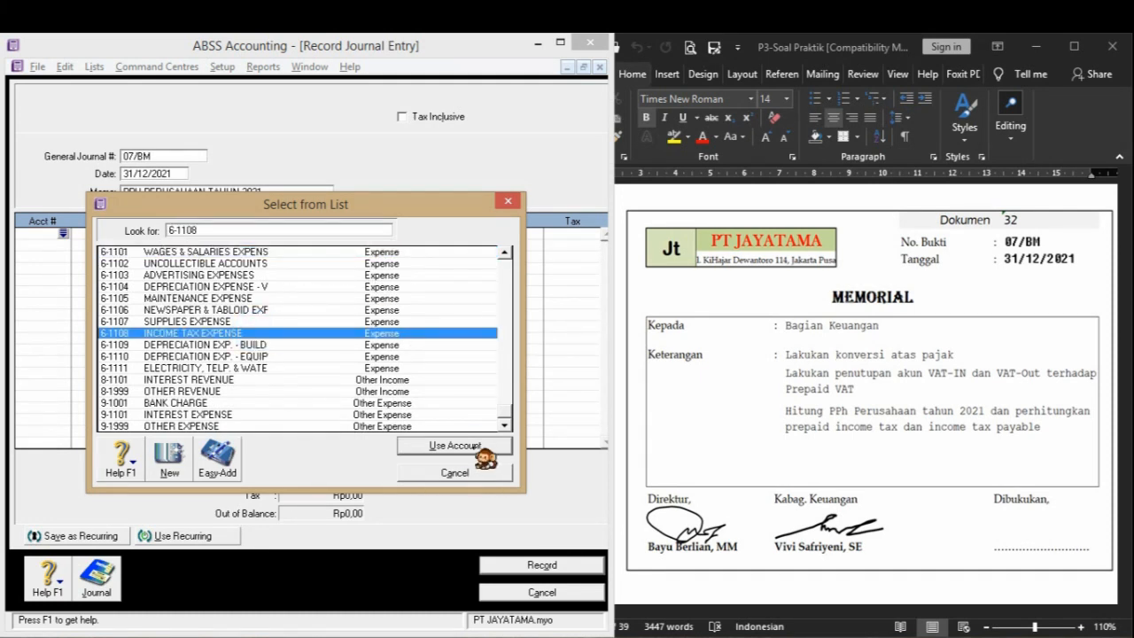
pyautogui.click(461, 446)
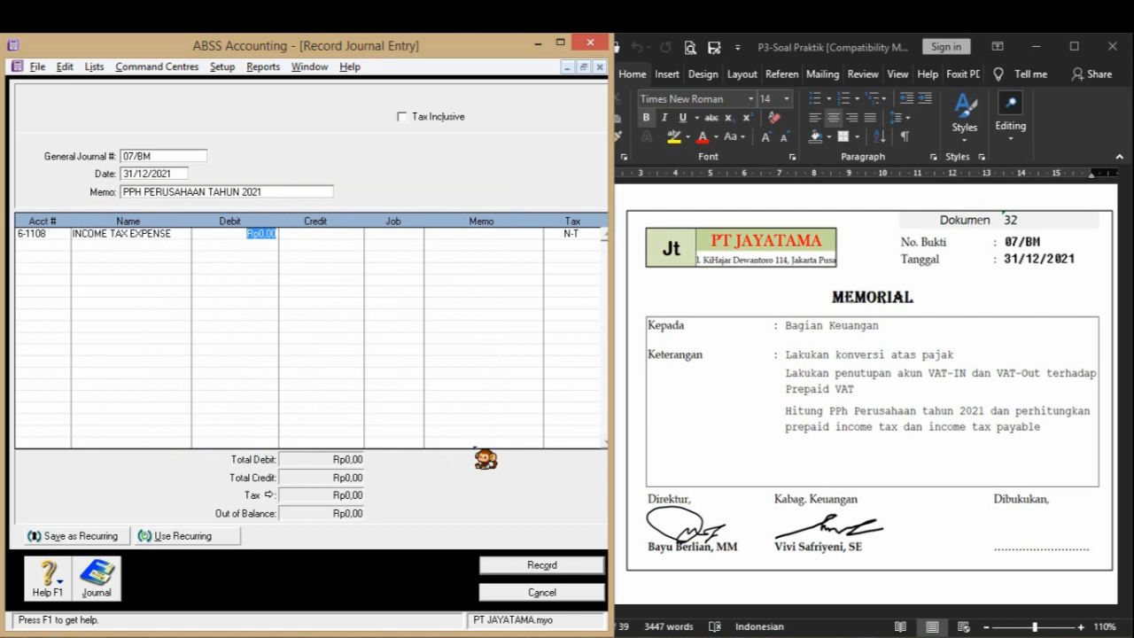
pyautogui.write('4')
pyautogui.write('42000')
pyautogui.press('Tab')
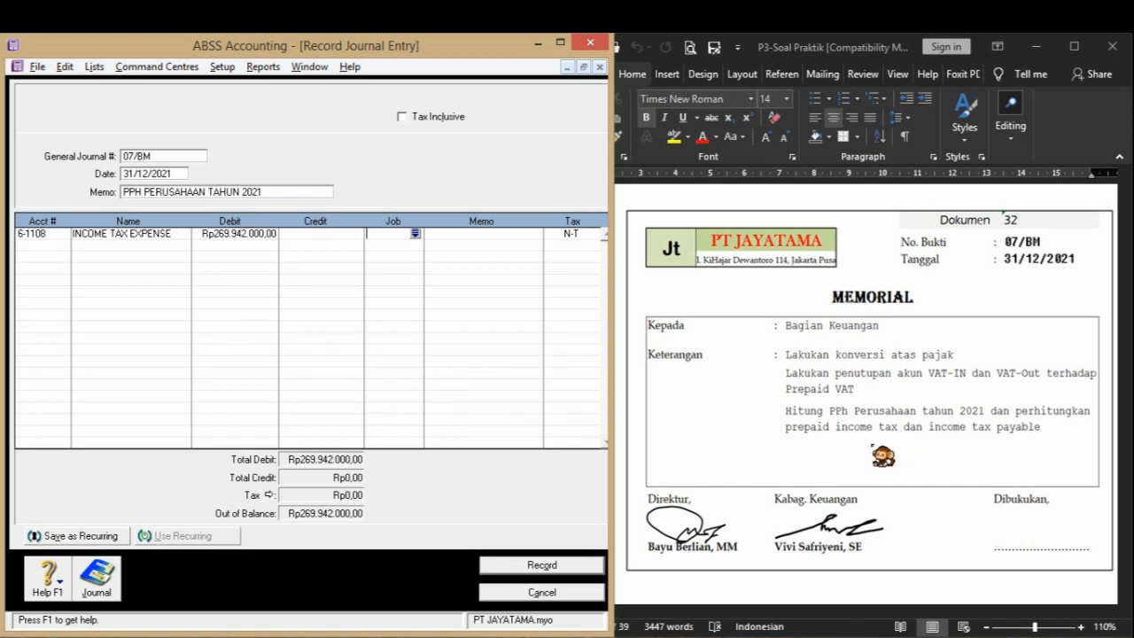
# - Check the liability and asset accounts in the accounts list for the tax accounts, and return to the journal entry
pyautogui.click(221, 68)
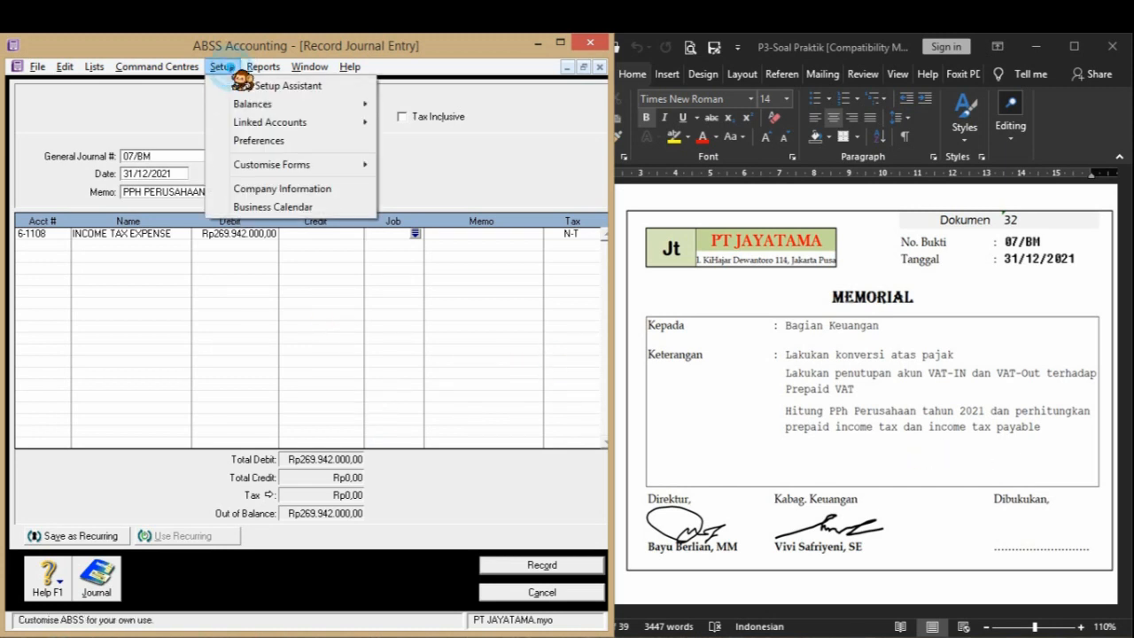
pyautogui.moveTo(157, 66)
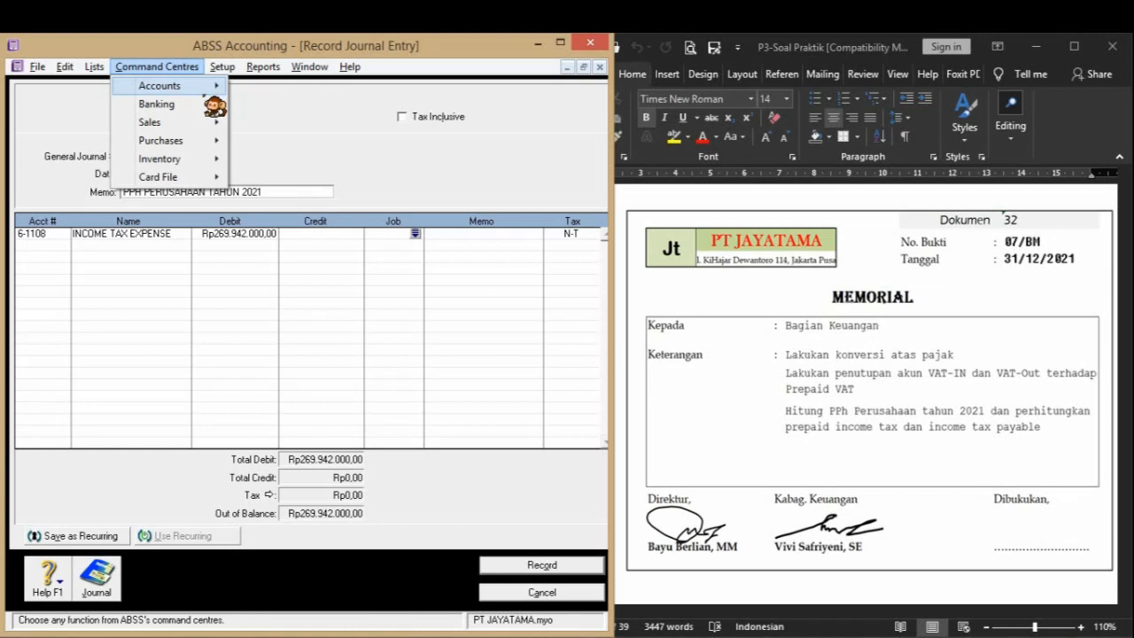
pyautogui.moveTo(213, 104)
pyautogui.click(296, 104)
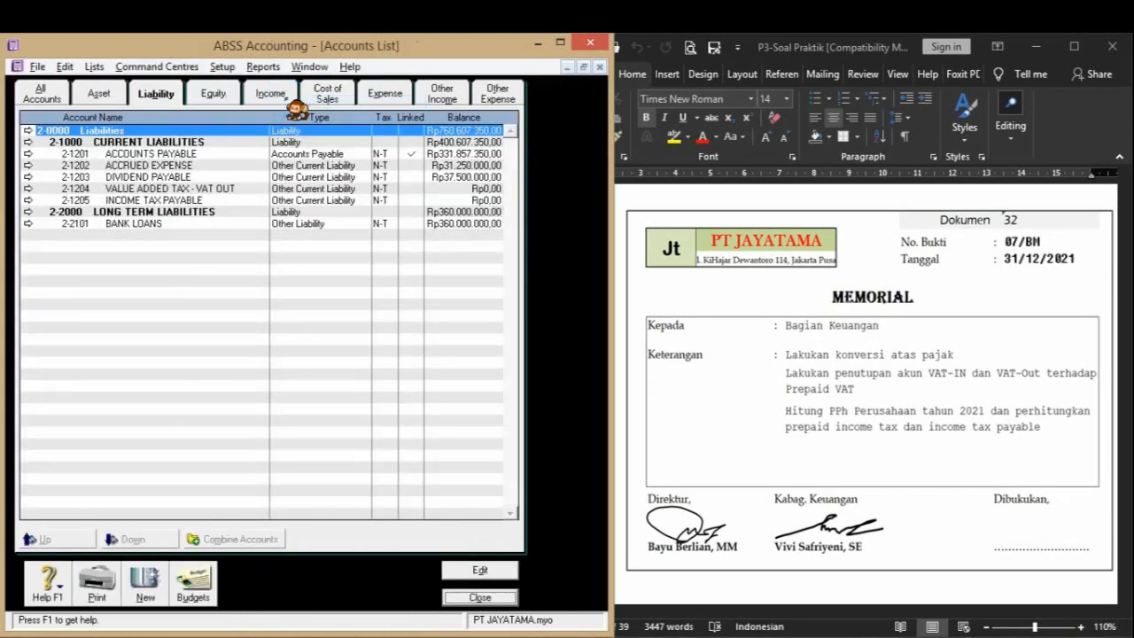
pyautogui.click(99, 97)
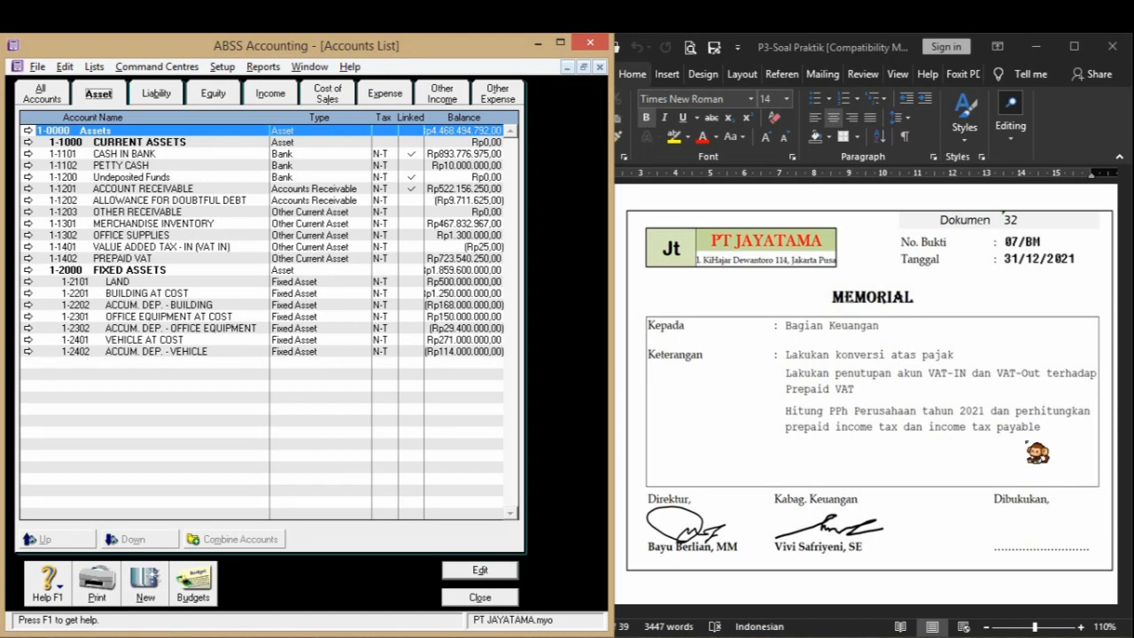
pyautogui.click(510, 595)
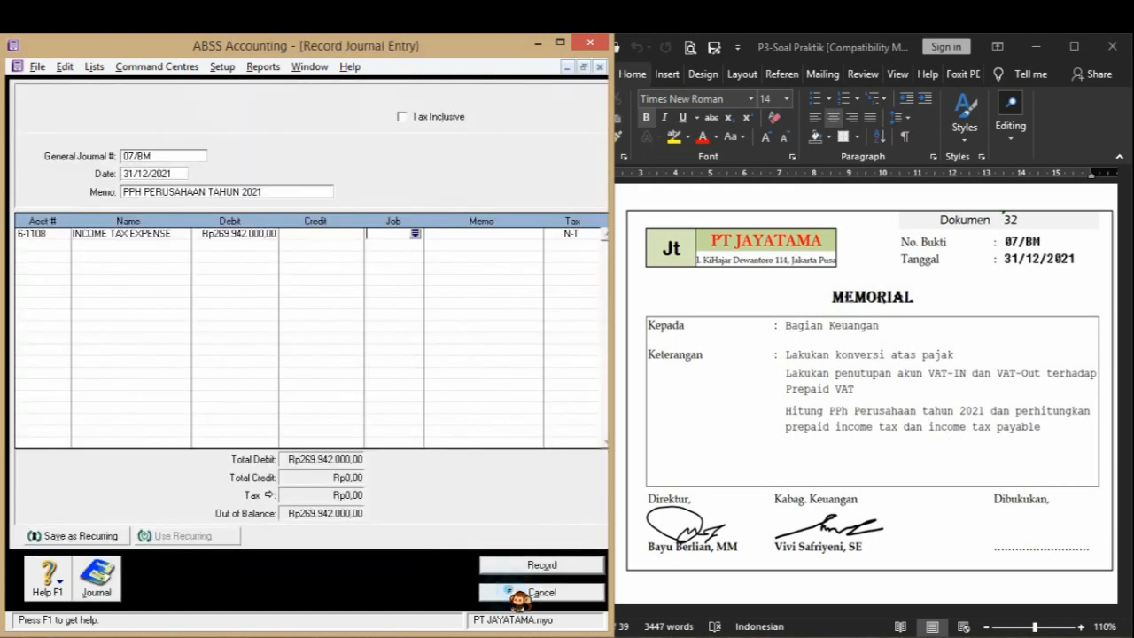
# - Add account 2-1205, income tax payable, with a credit of Rp269.942.000, record the entry and leave journal entry recording
pyautogui.click(62, 247)
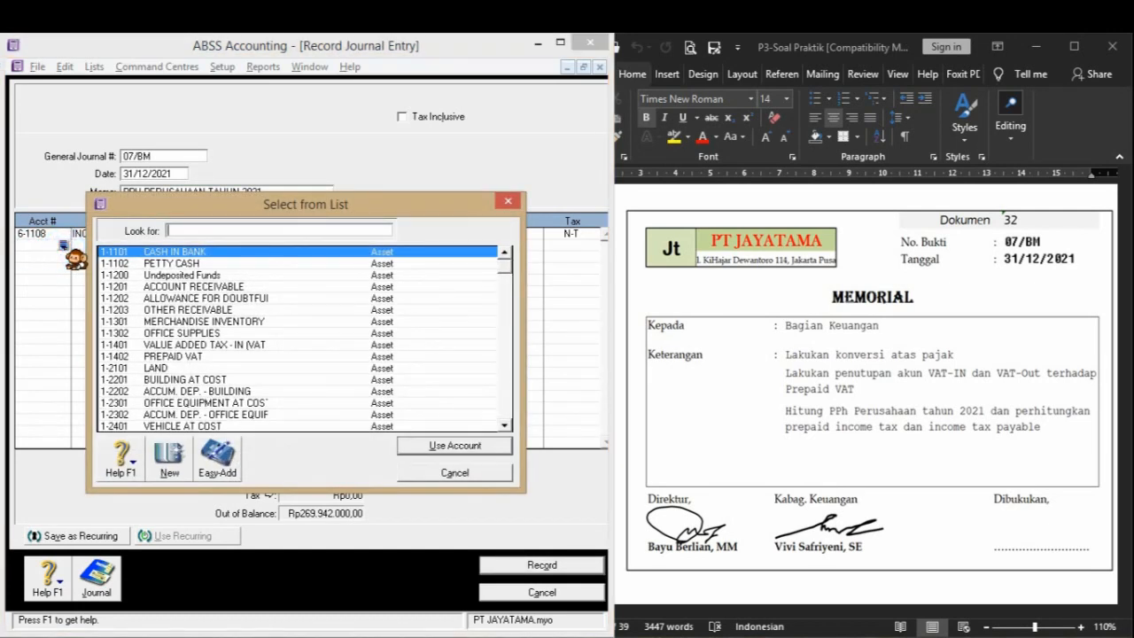
pyautogui.write('2')
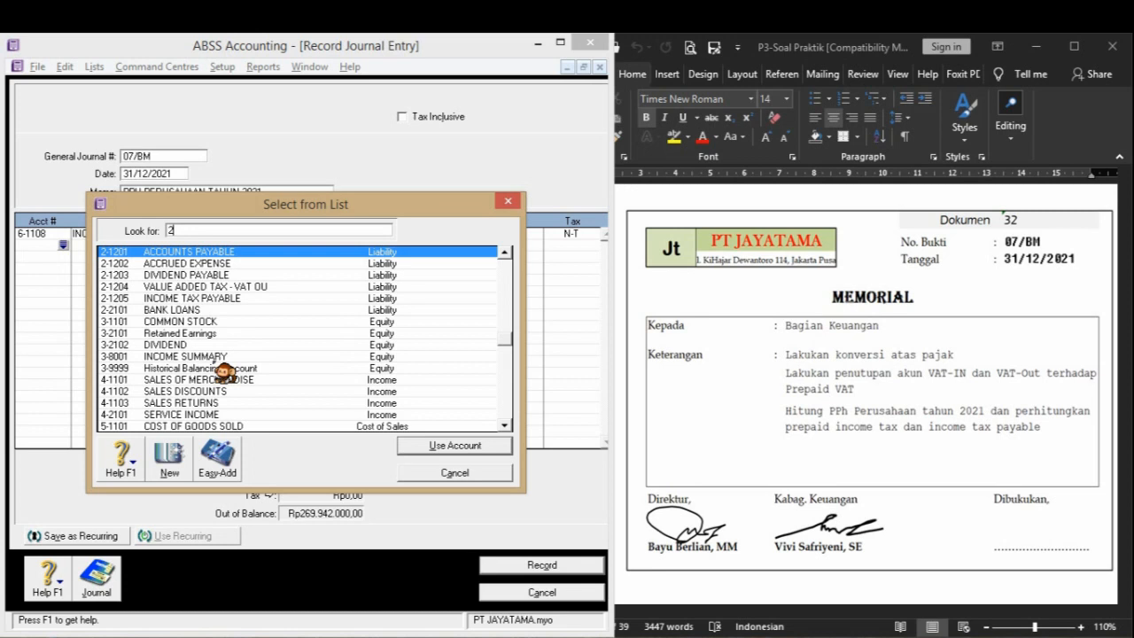
pyautogui.write('-1205')
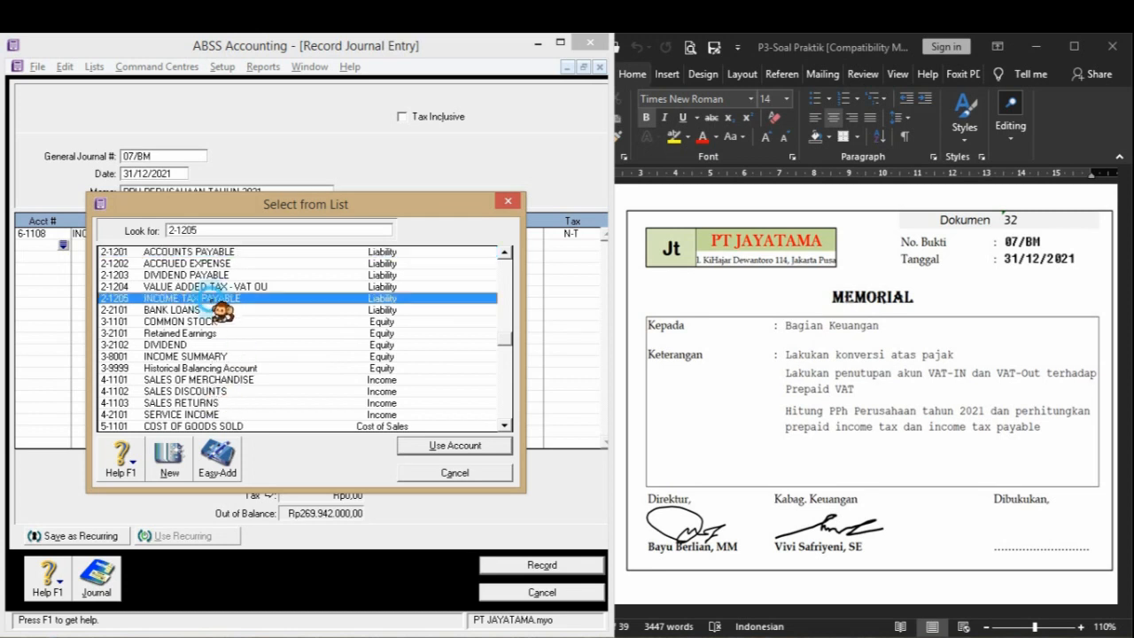
pyautogui.click(494, 452)
pyautogui.press('Tab')
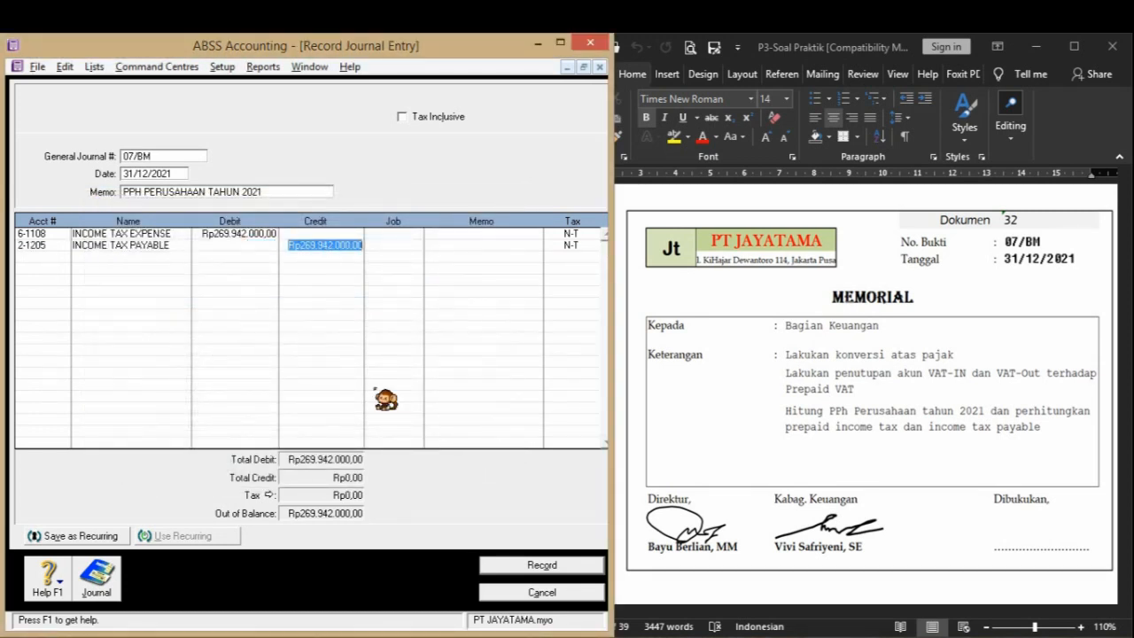
pyautogui.press('Tab')
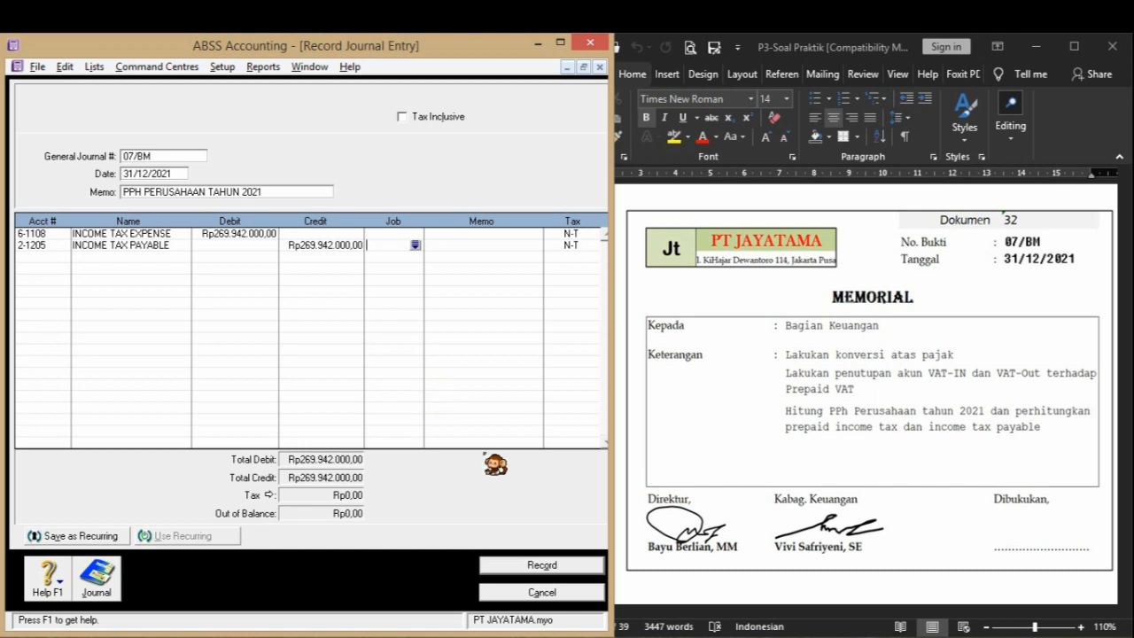
pyautogui.click(577, 567)
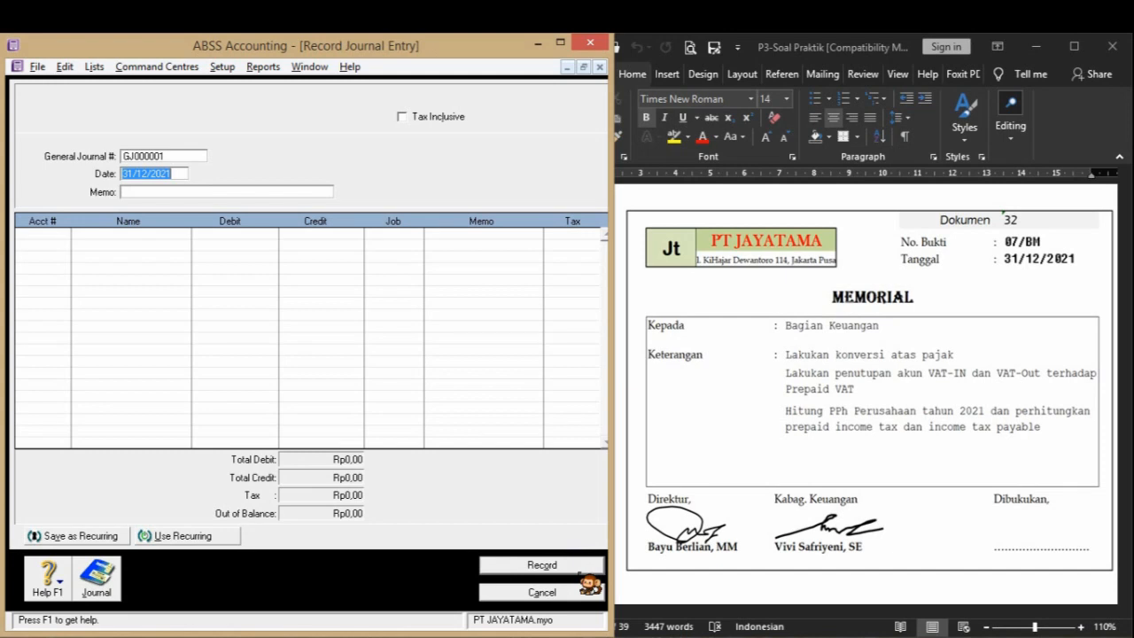
pyautogui.click(571, 593)
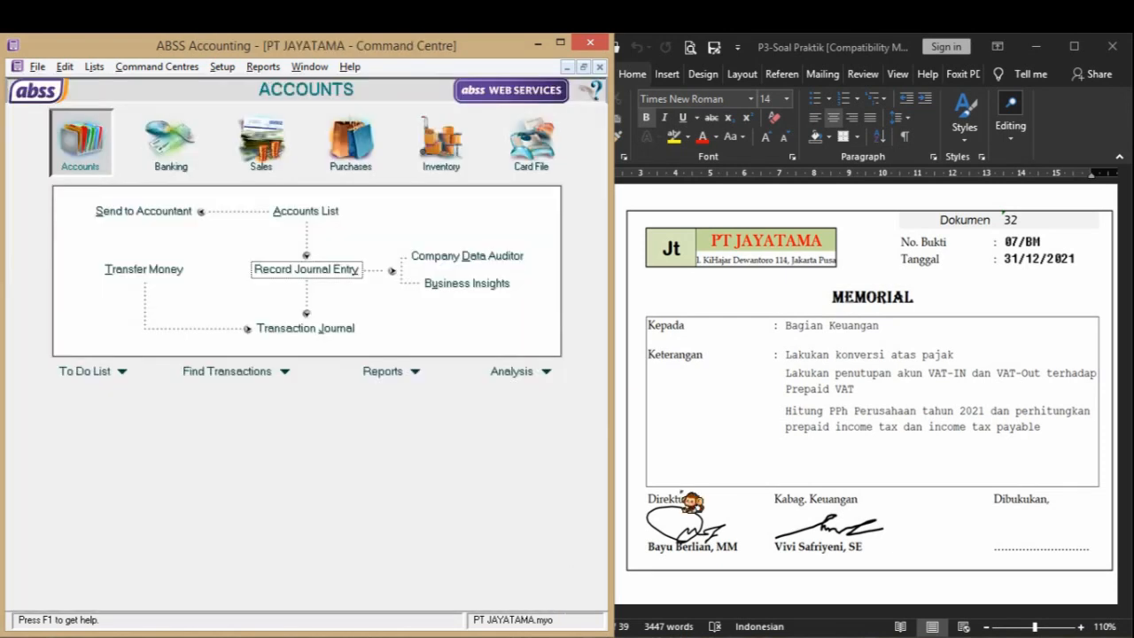
# - Check the Word problem document for any further documents following memorial 07/BM
pyautogui.click(696, 474)
pyautogui.scroll(-7, 699, 479)
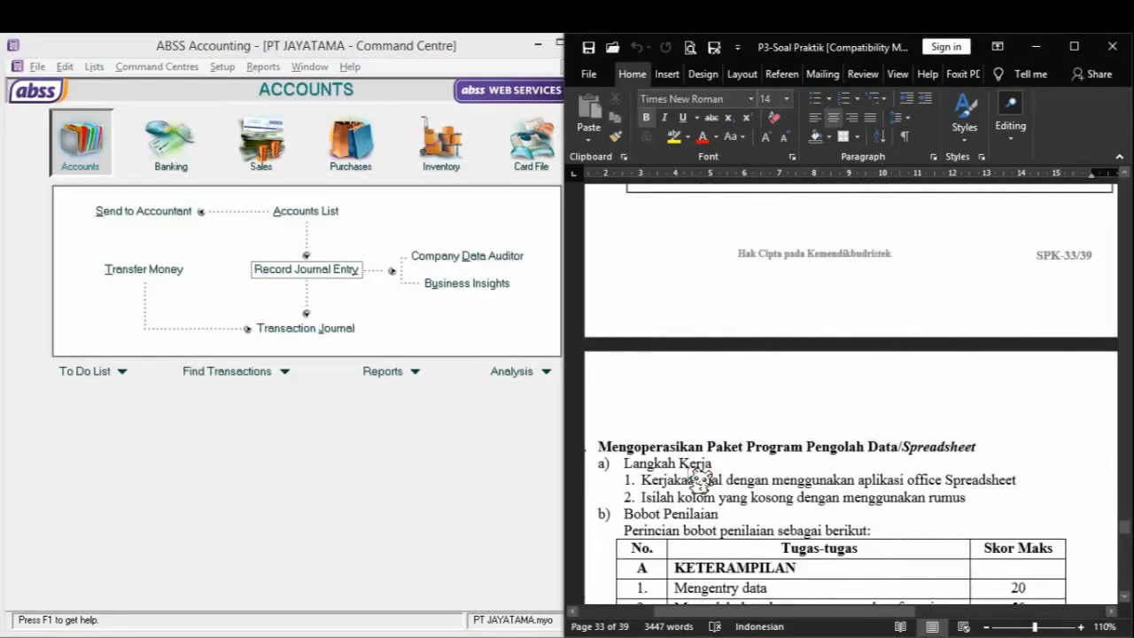
pyautogui.scroll(5, 699, 483)
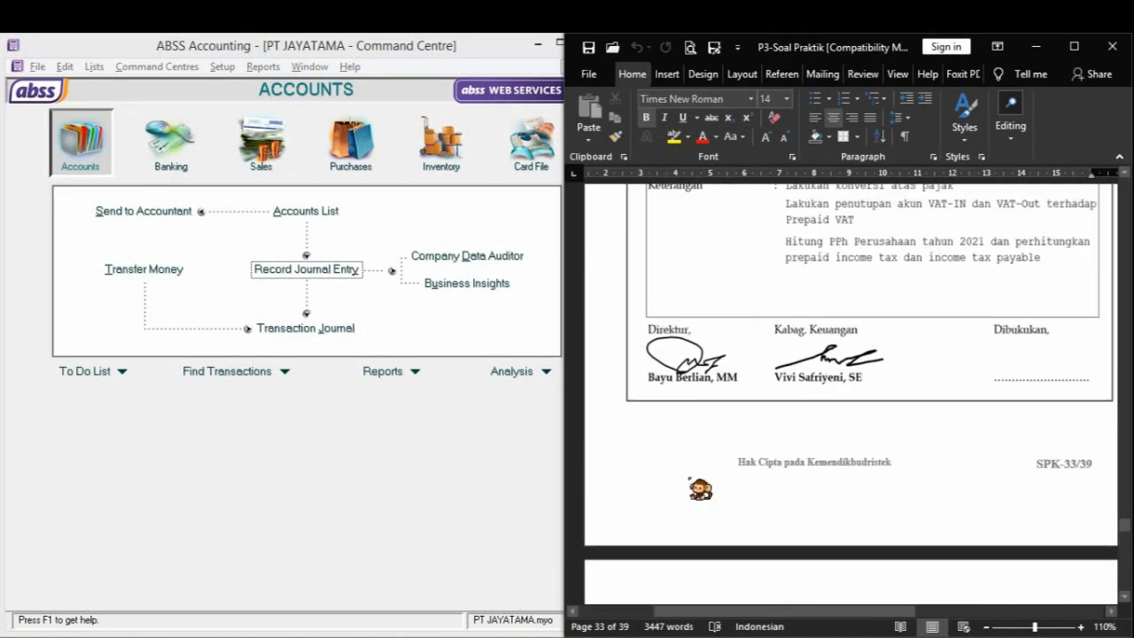
pyautogui.scroll(1, 690, 479)
# - Display the standard balance sheet as of 31/12/2021 in ABSS Accounting, review it and return to the report index
pyautogui.click(349, 385)
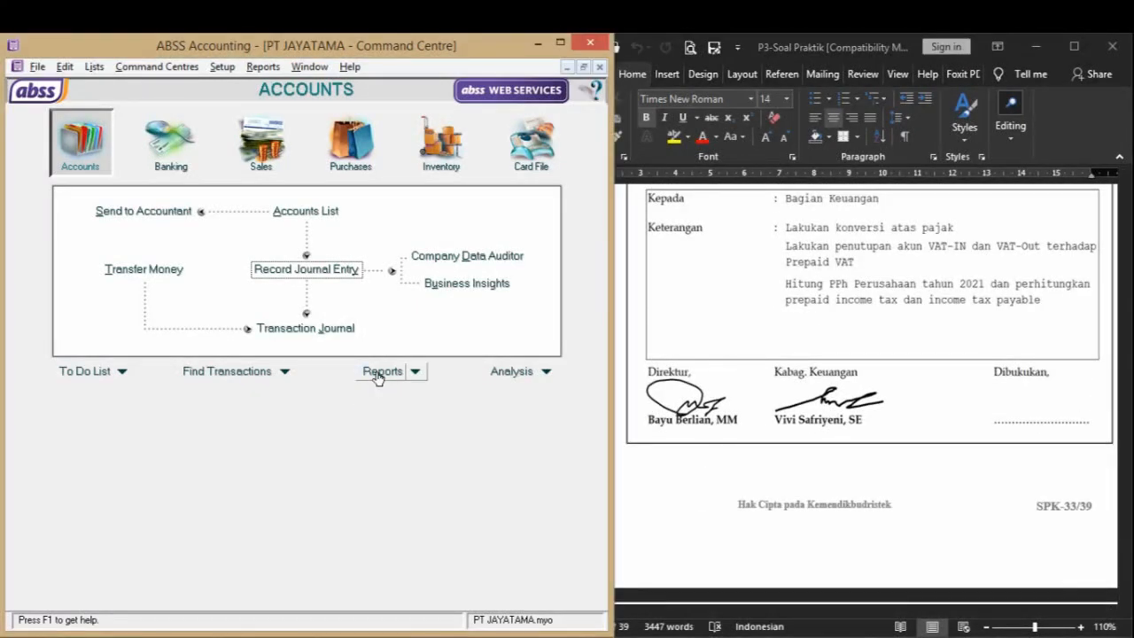
pyautogui.click(379, 373)
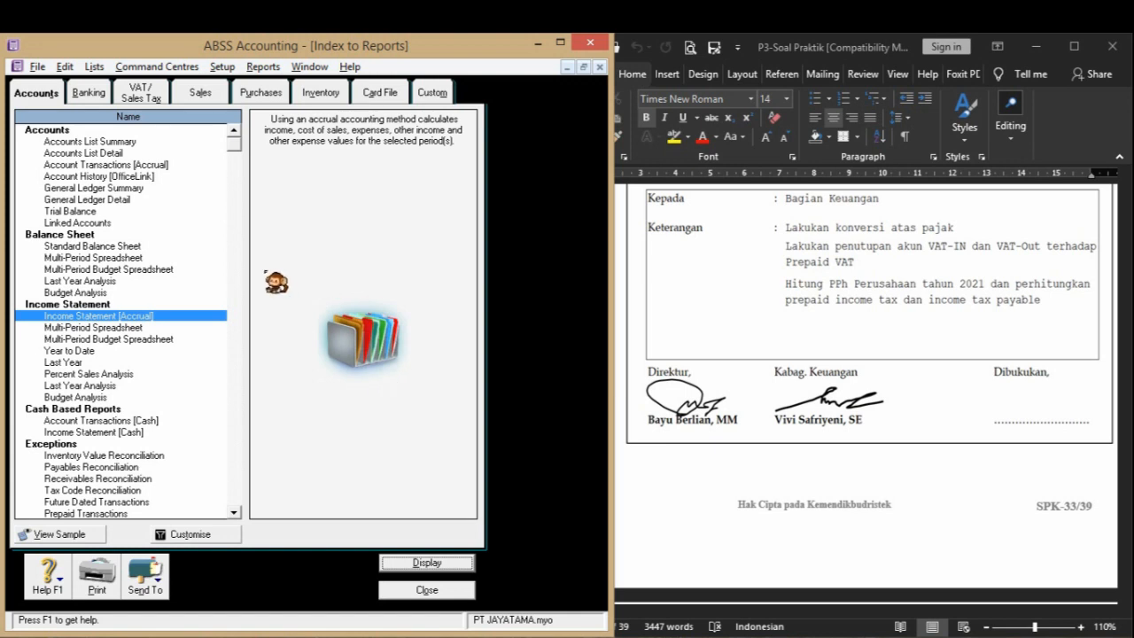
pyautogui.click(129, 245)
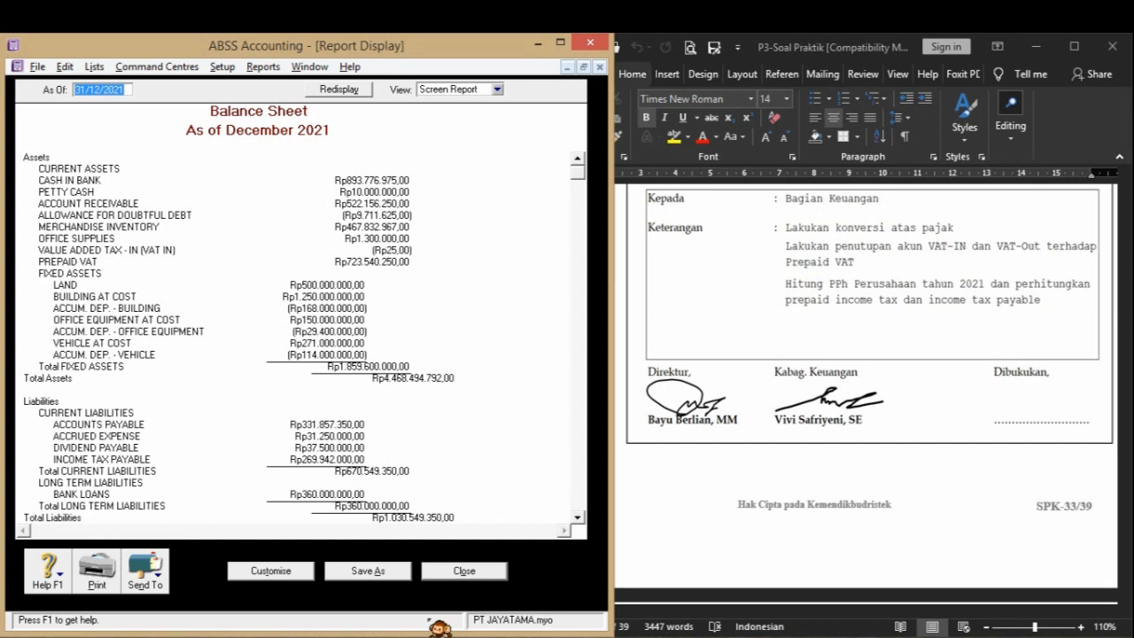
pyautogui.click(447, 574)
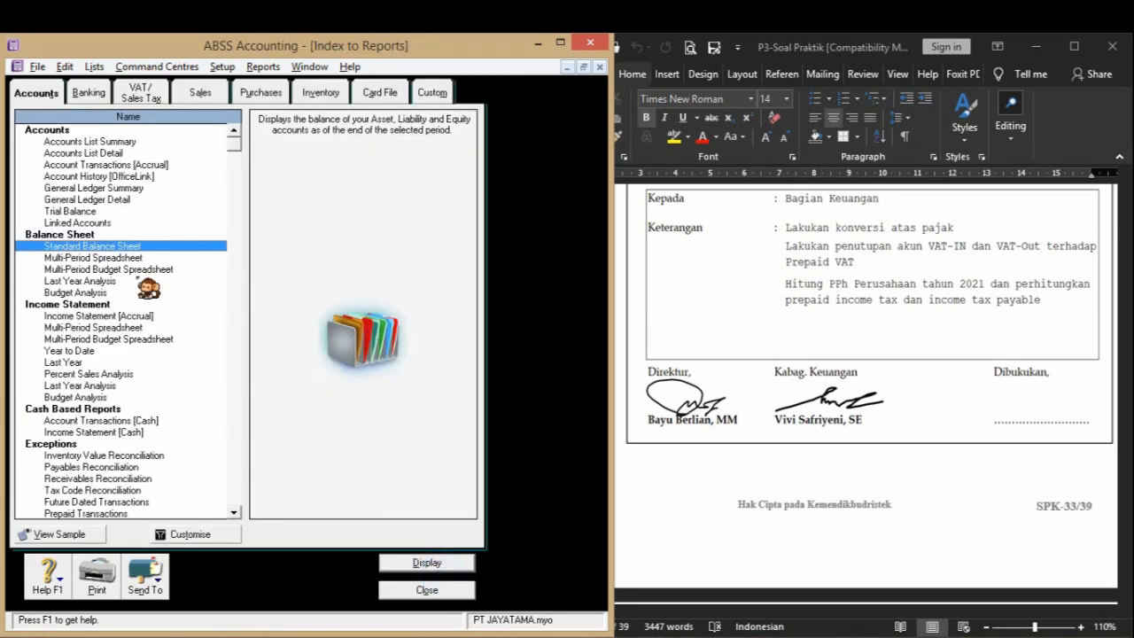
# - Display the accrual income statement from 30/11/2021 to 31/12/2021, review it down to the net profit and return to the report index
pyautogui.click(155, 316)
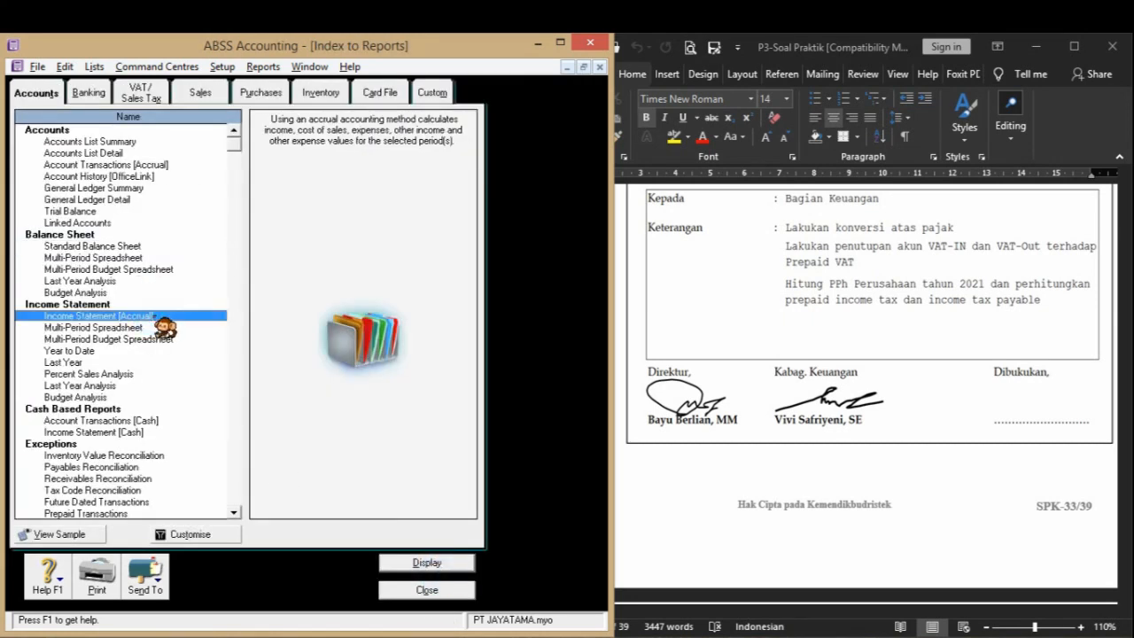
pyautogui.doubleClick(159, 317)
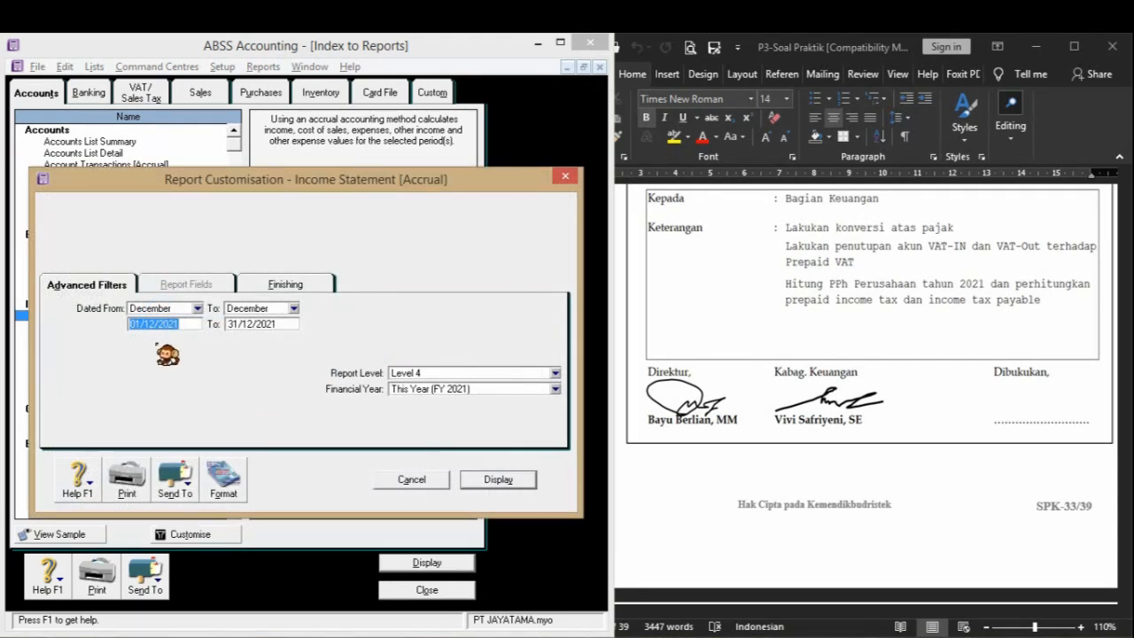
pyautogui.write('30')
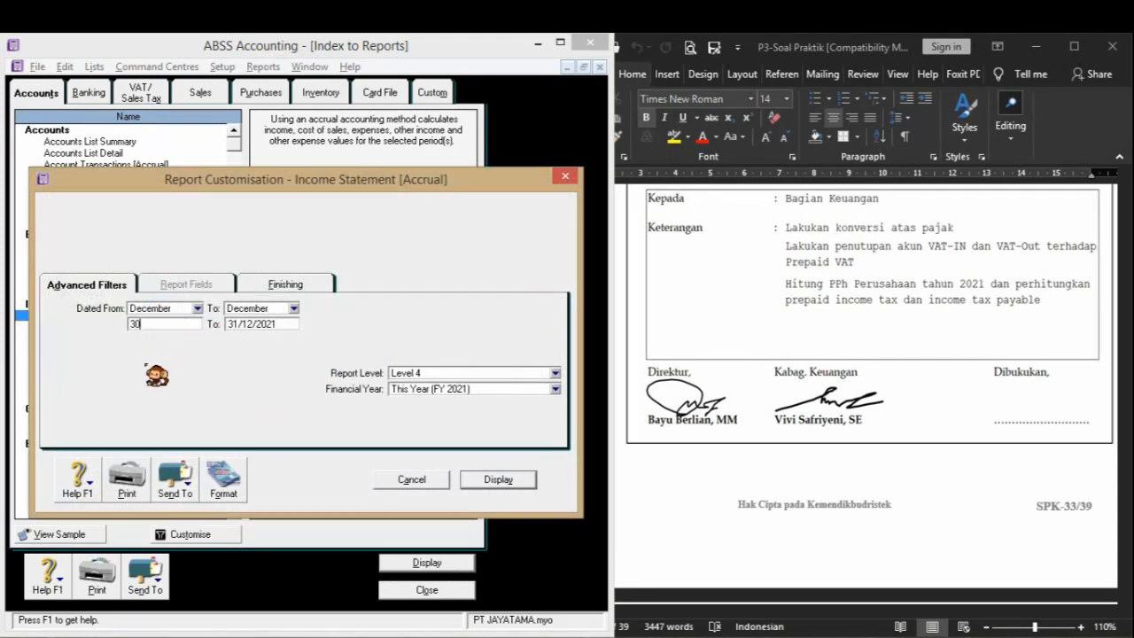
pyautogui.write('/11/1')
pyautogui.press('BackSpace')
pyautogui.write('21')
pyautogui.press('Return')
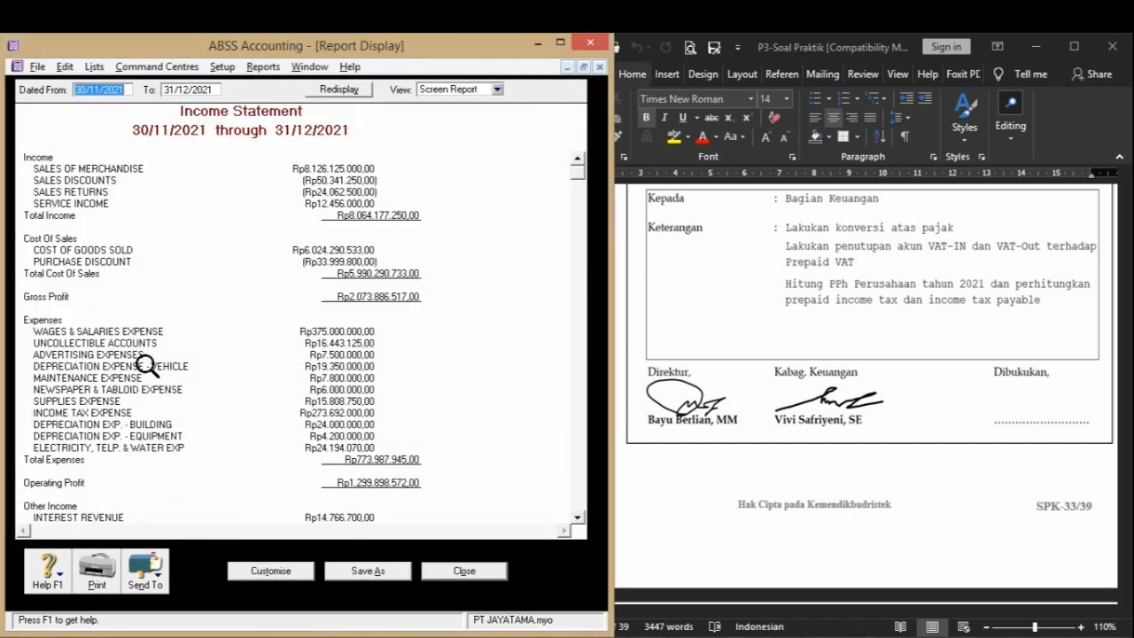
pyautogui.moveTo(578, 173); pyautogui.dragTo(572, 543)
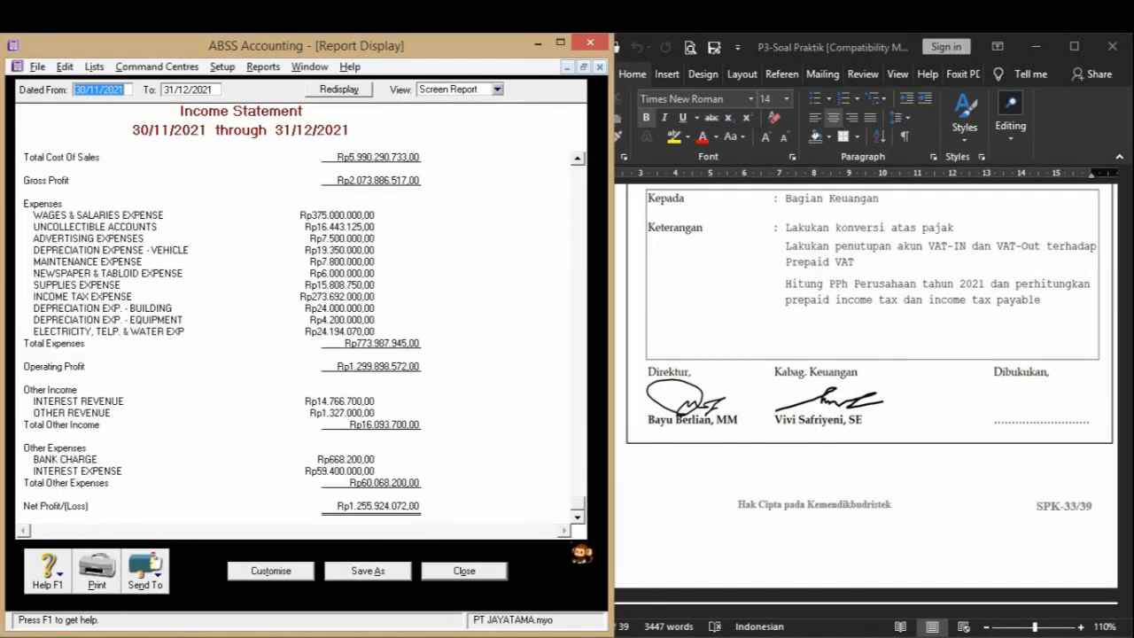
pyautogui.click(493, 570)
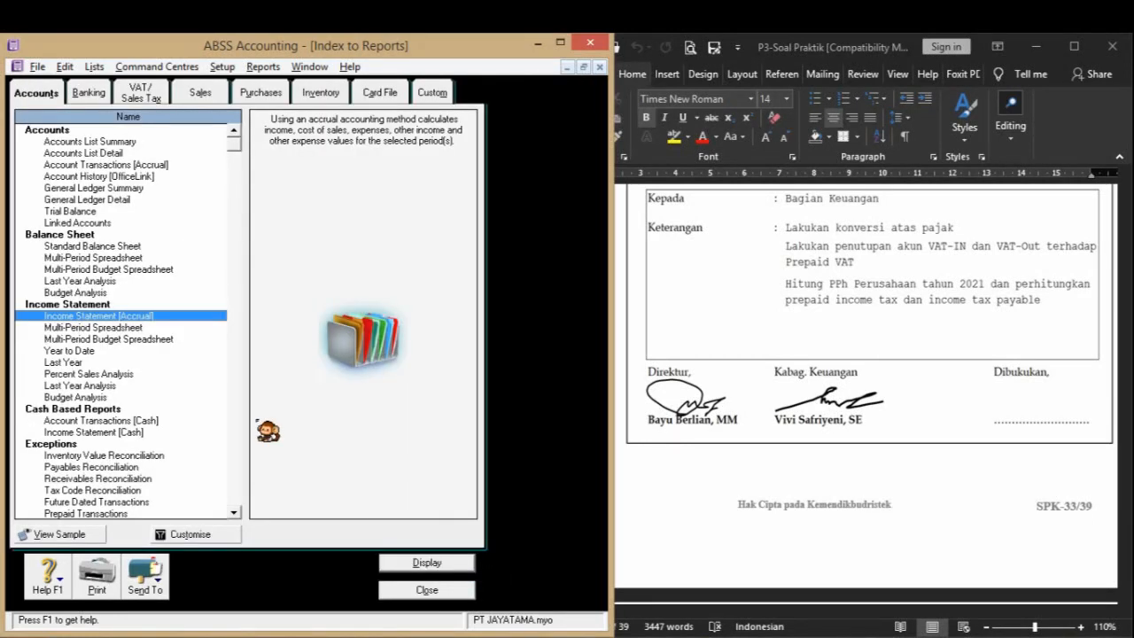
# - Display the Statement of Cash Flow from the banking reports for 30/11/2021 to 31/12/2021, review it and return to the report index
pyautogui.click(94, 94)
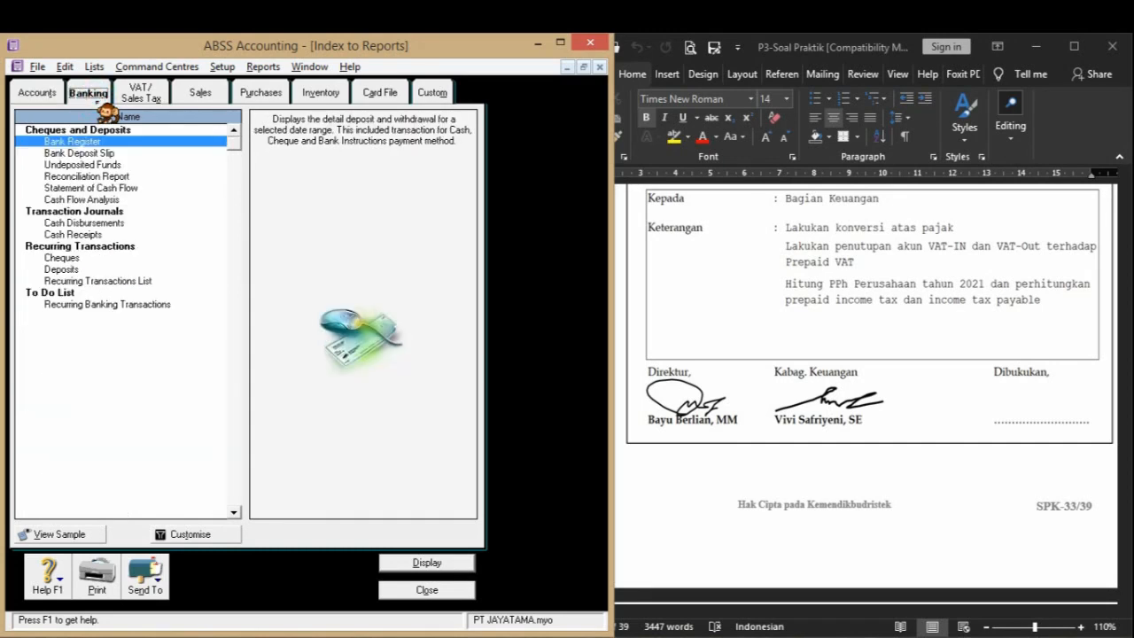
pyautogui.click(149, 189)
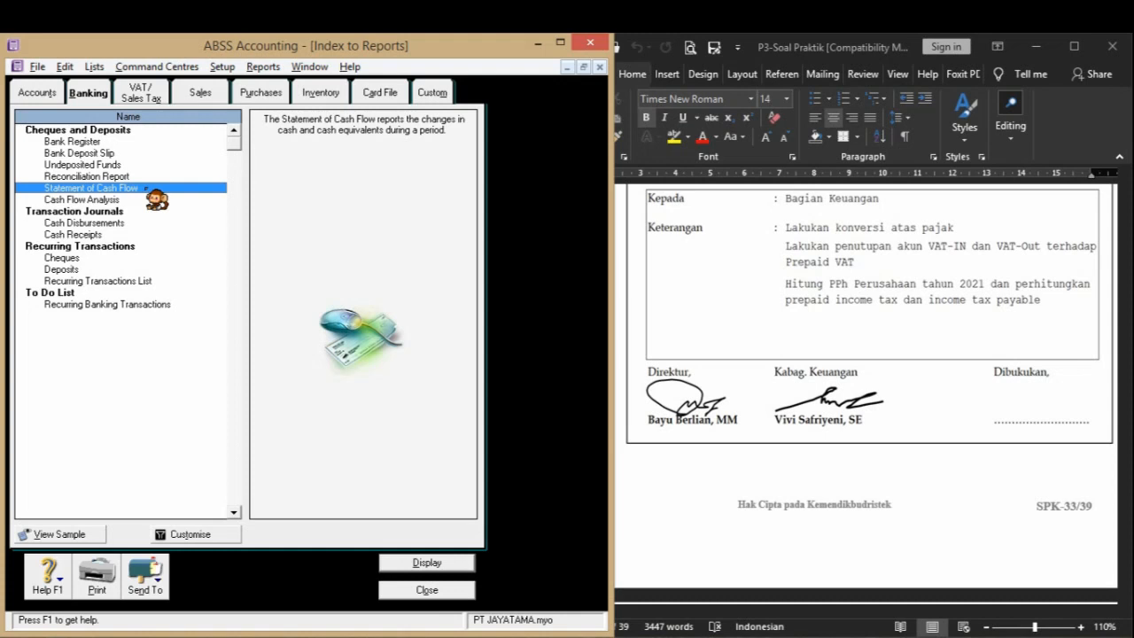
pyautogui.doubleClick(145, 189)
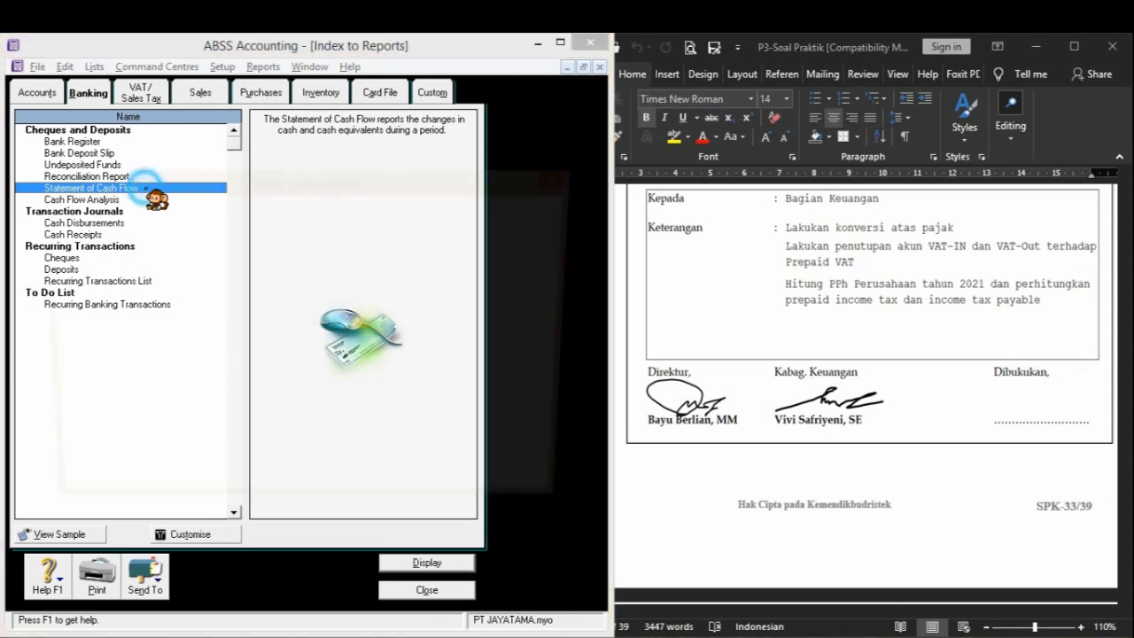
pyautogui.click(496, 480)
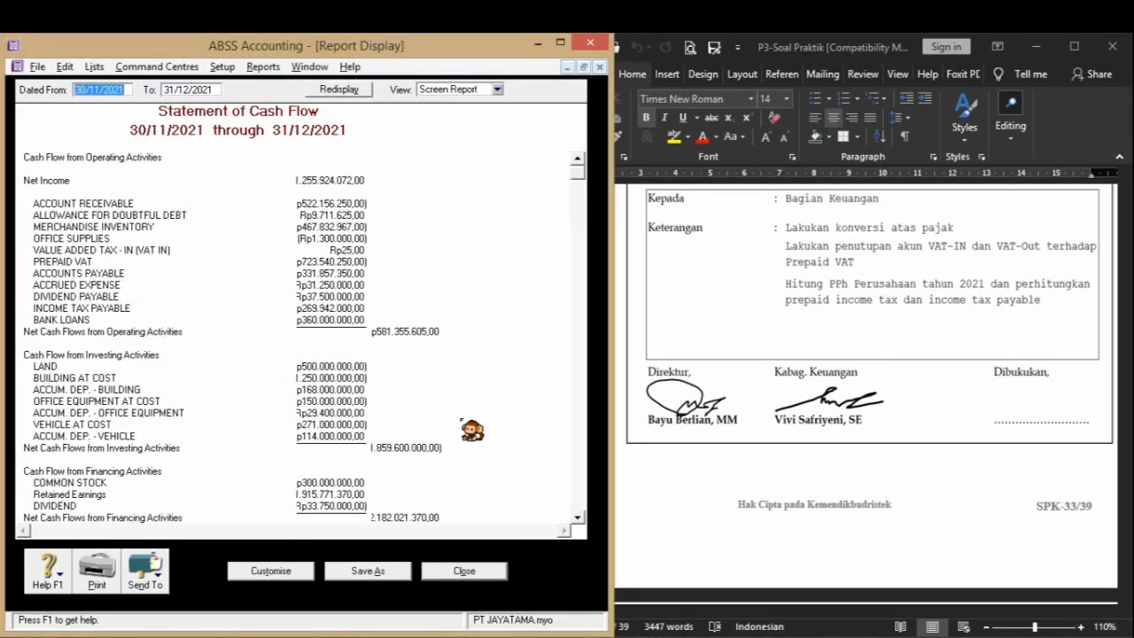
pyautogui.click(464, 571)
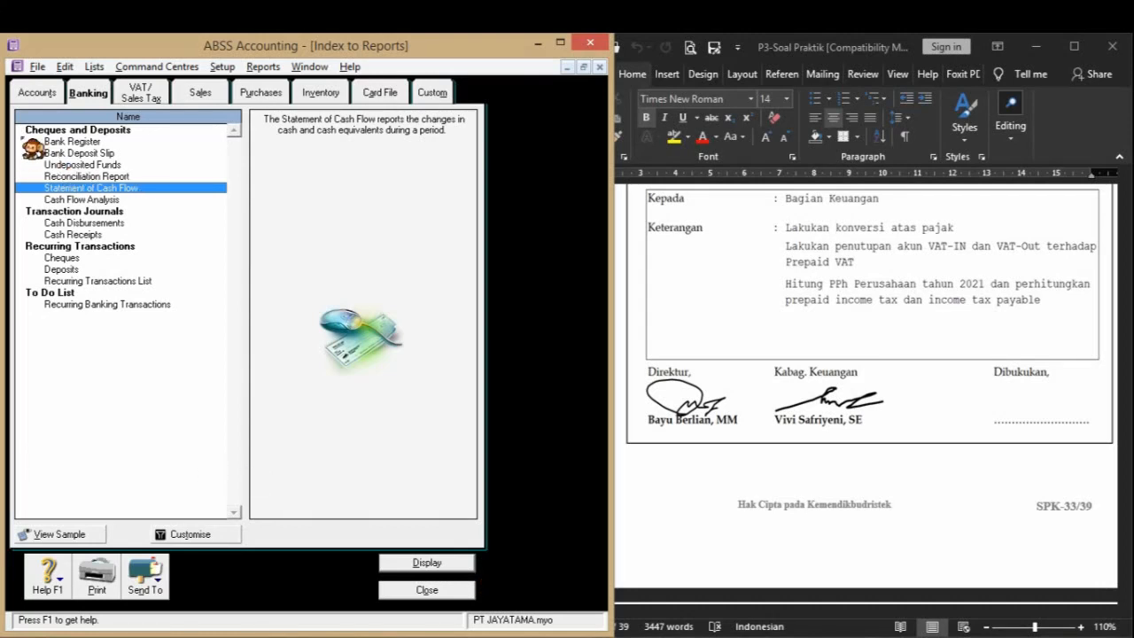
# - Leave the report index for the Command Centre, reopen the accounts reports and display the standard balance sheet as of 31/12/2021
pyautogui.click(40, 94)
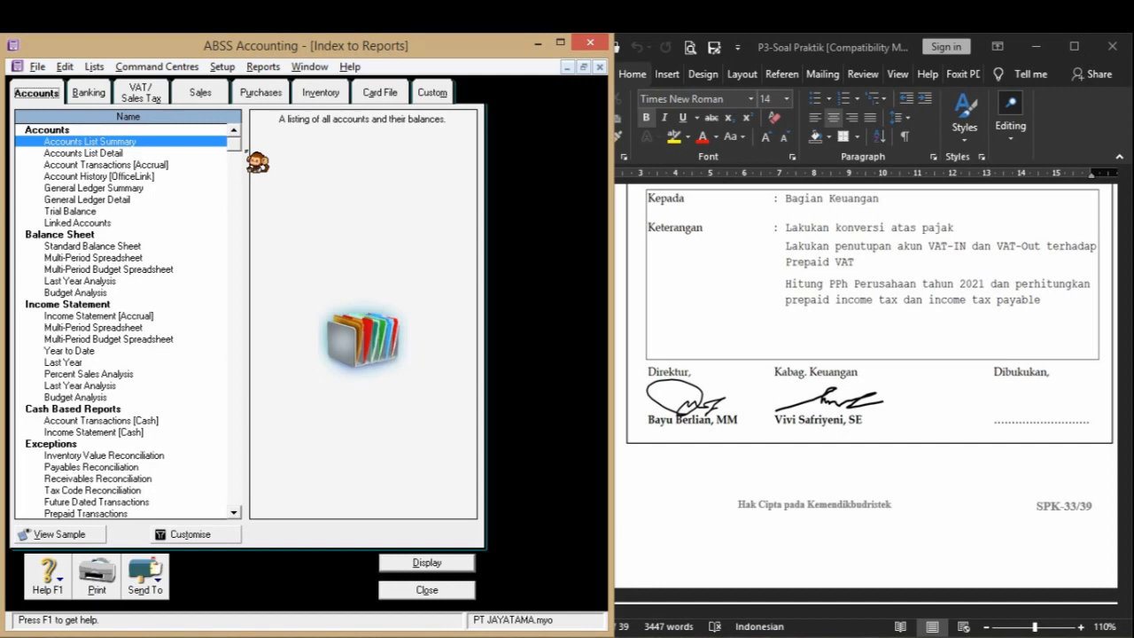
pyautogui.click(263, 67)
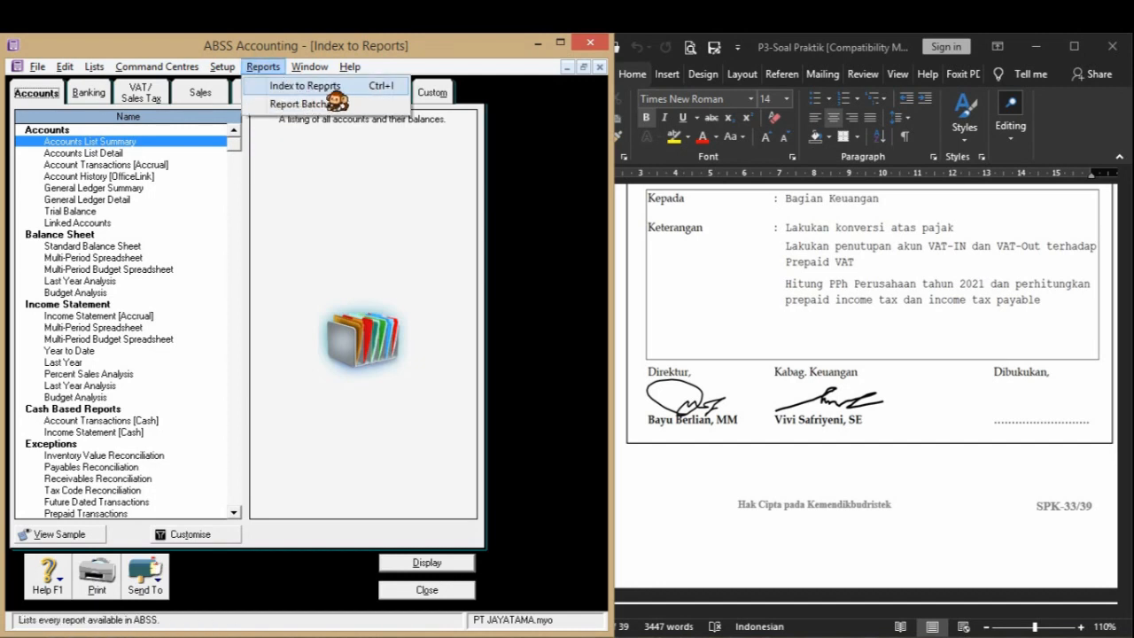
pyautogui.click(401, 589)
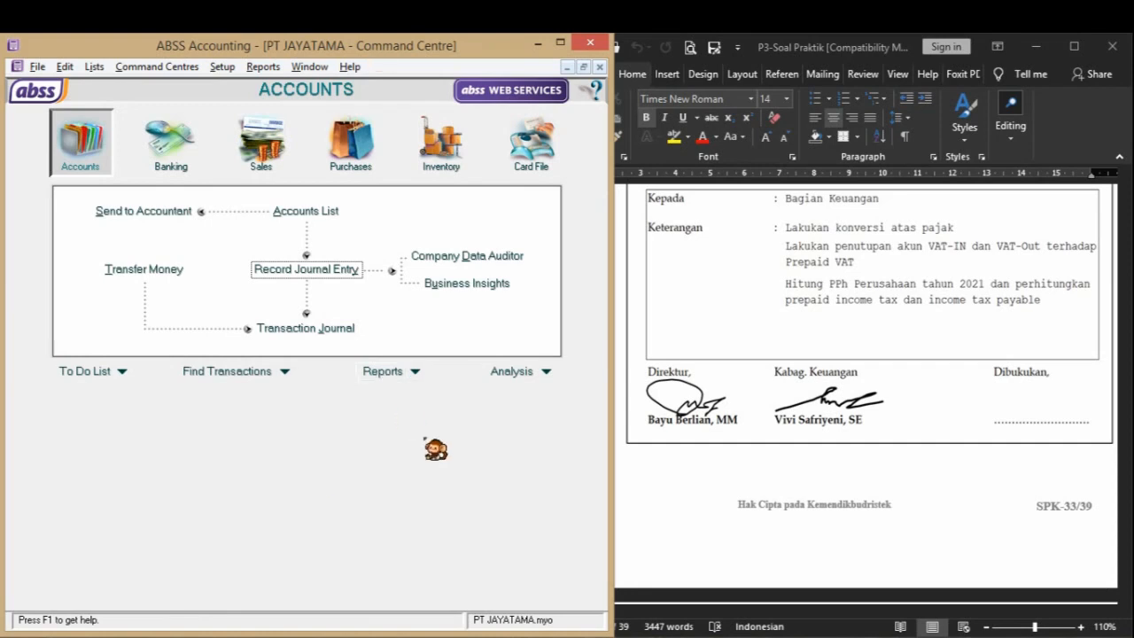
pyautogui.click(381, 372)
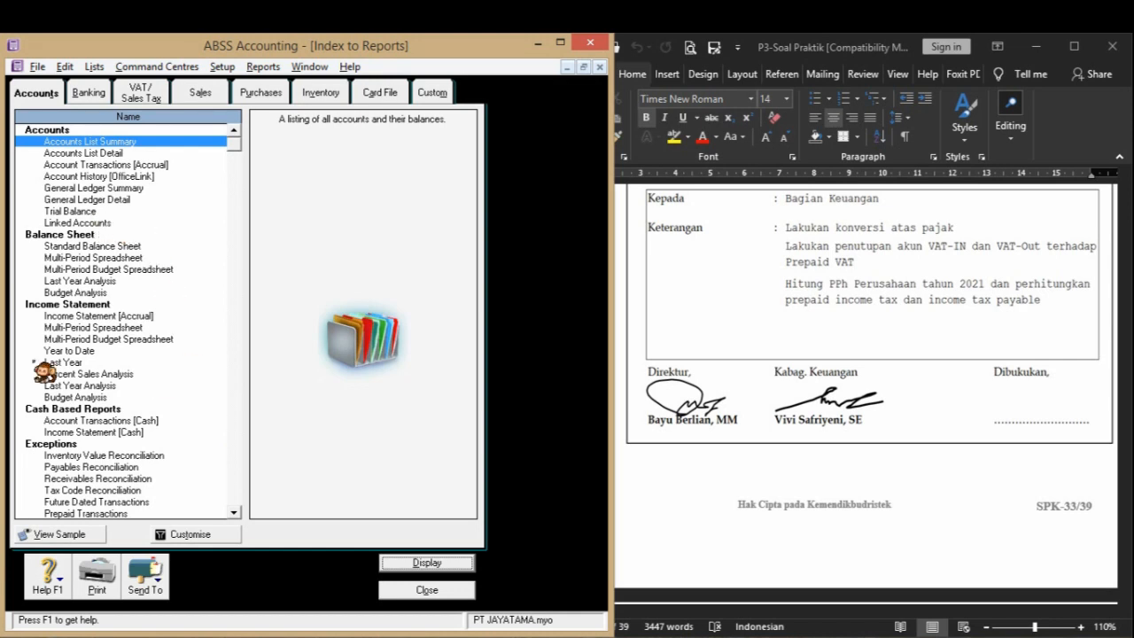
pyautogui.doubleClick(144, 246)
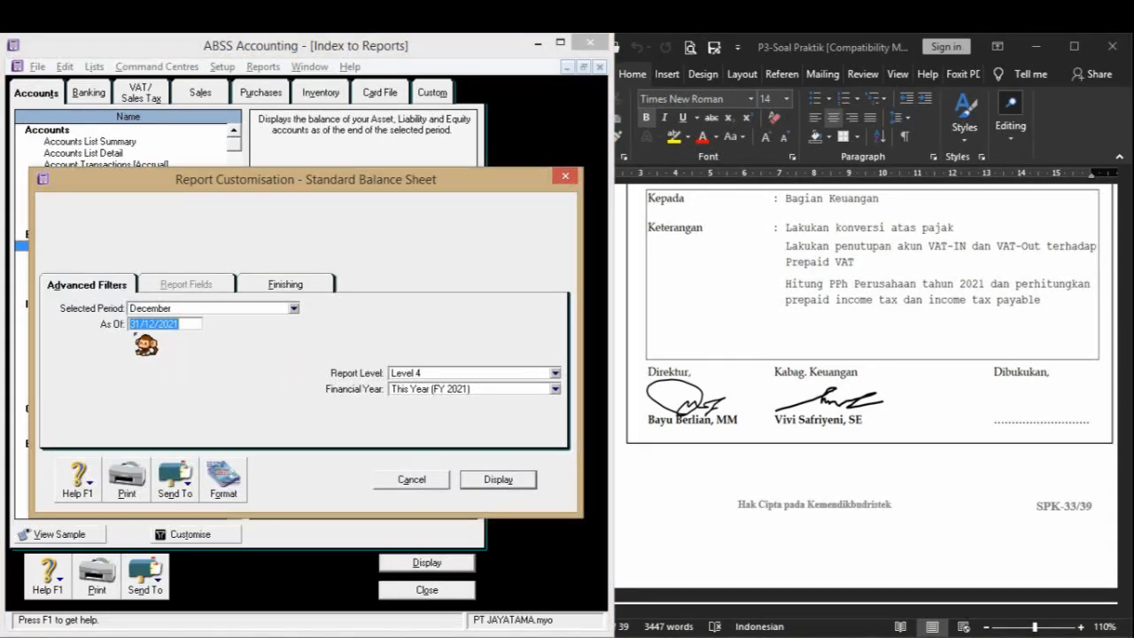
pyautogui.click(529, 483)
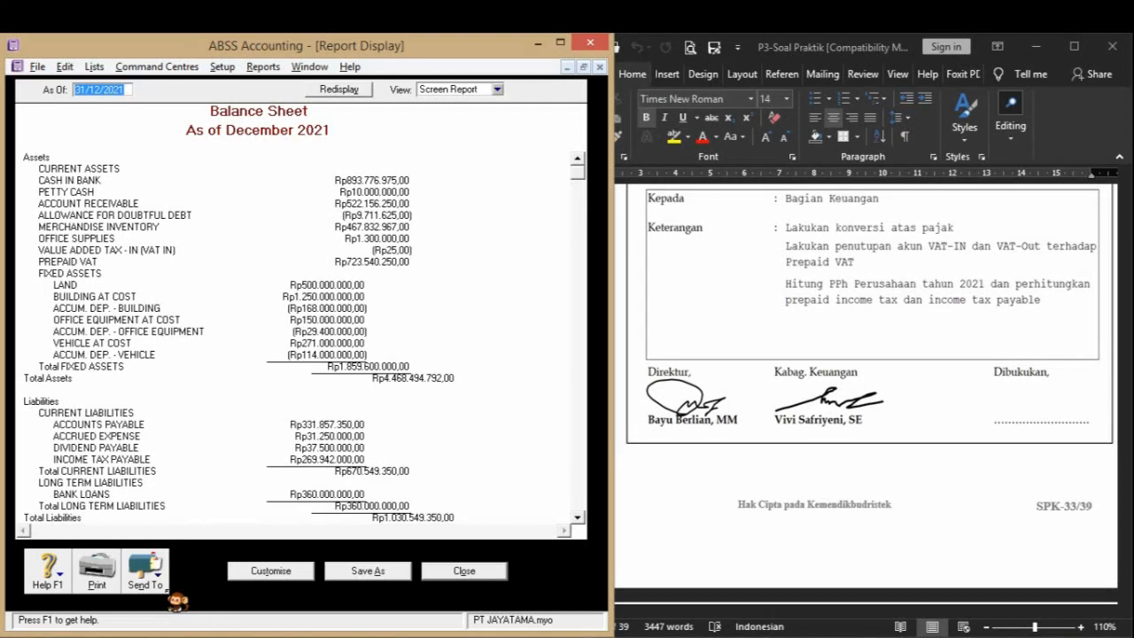
pyautogui.click(145, 572)
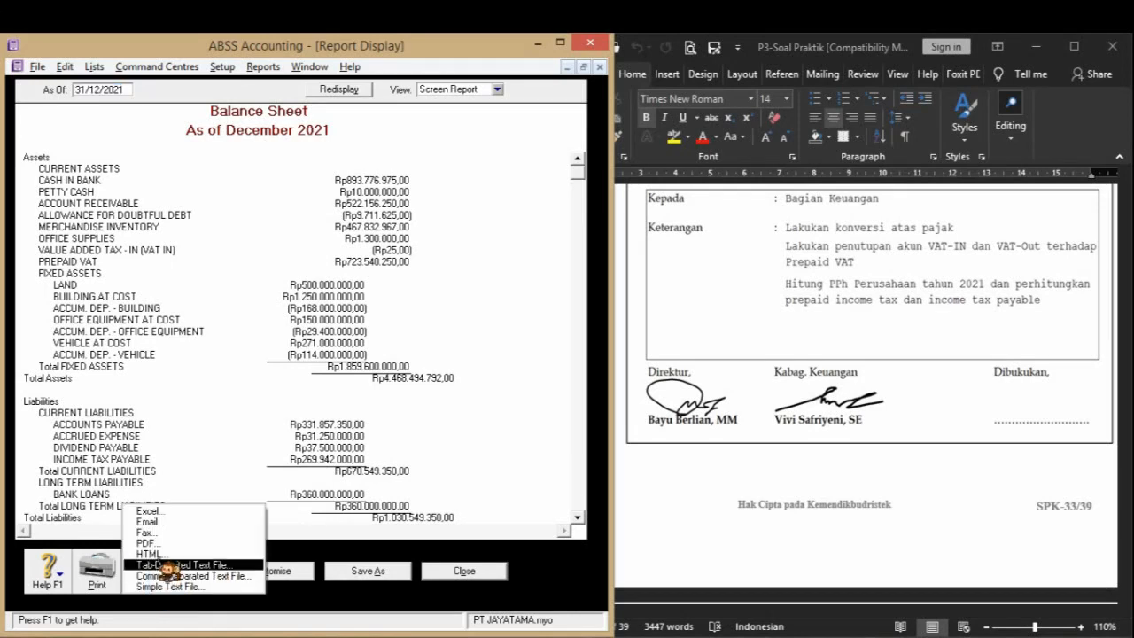
pyautogui.click(165, 543)
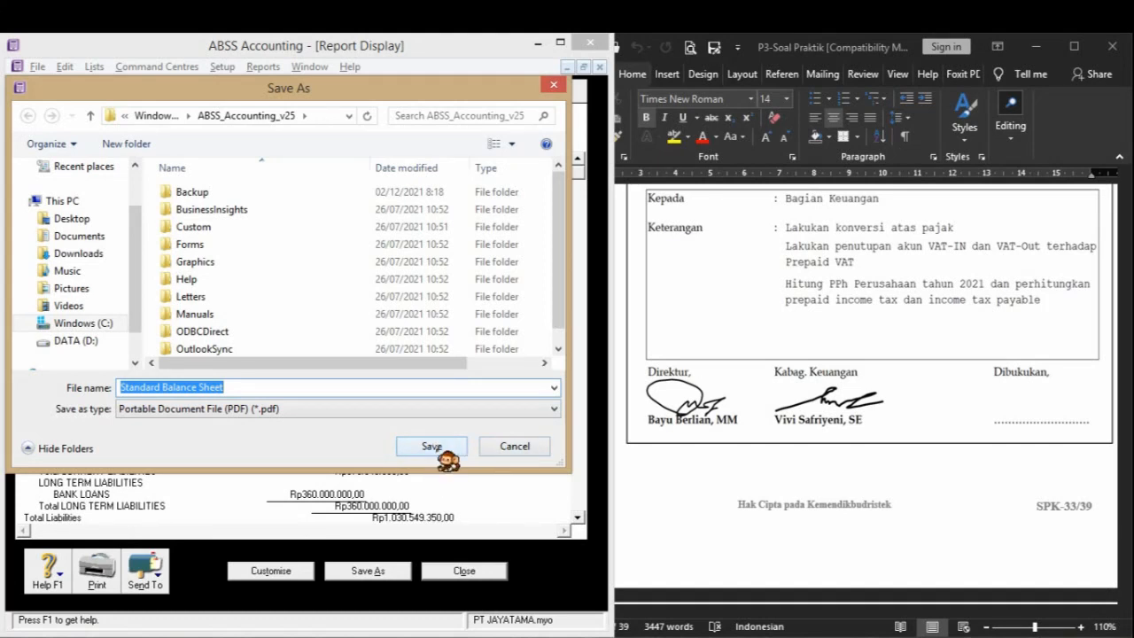
pyautogui.click(530, 446)
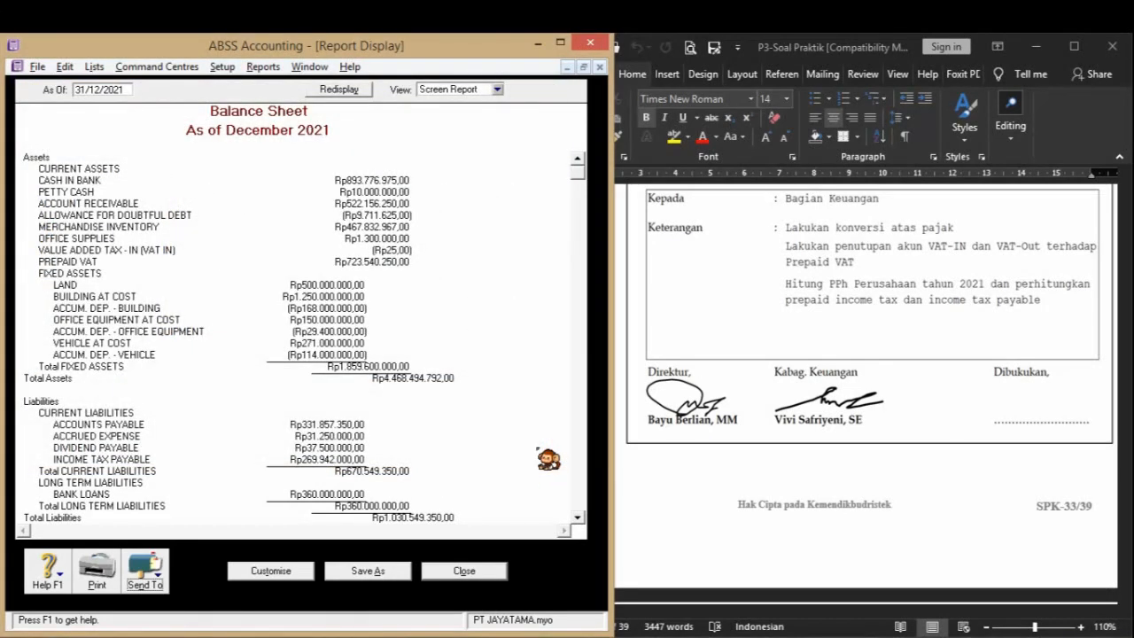